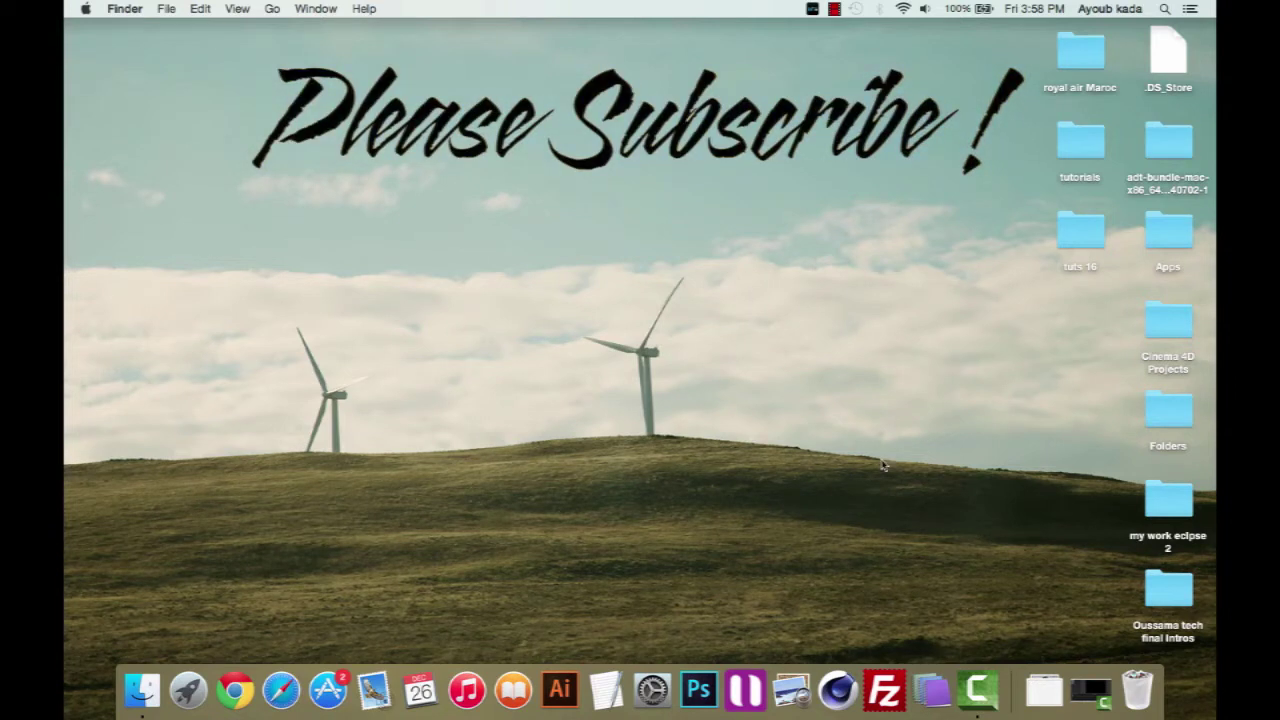
Open the tuts 16 folder and view the finished 1.jpg example in Preview
{"action": "double_click", "coordinate": [1068, 232]}
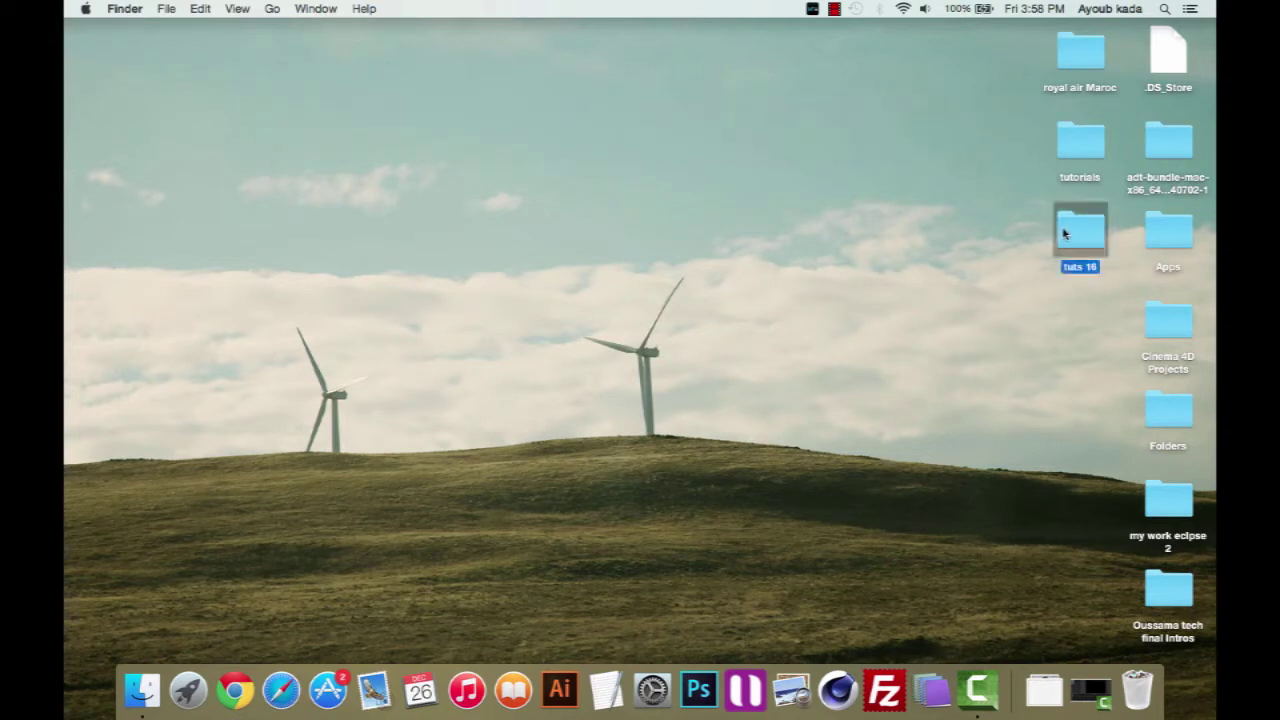
{"action": "left_click", "coordinate": [701, 146]}
{"action": "double_click", "coordinate": [701, 146]}
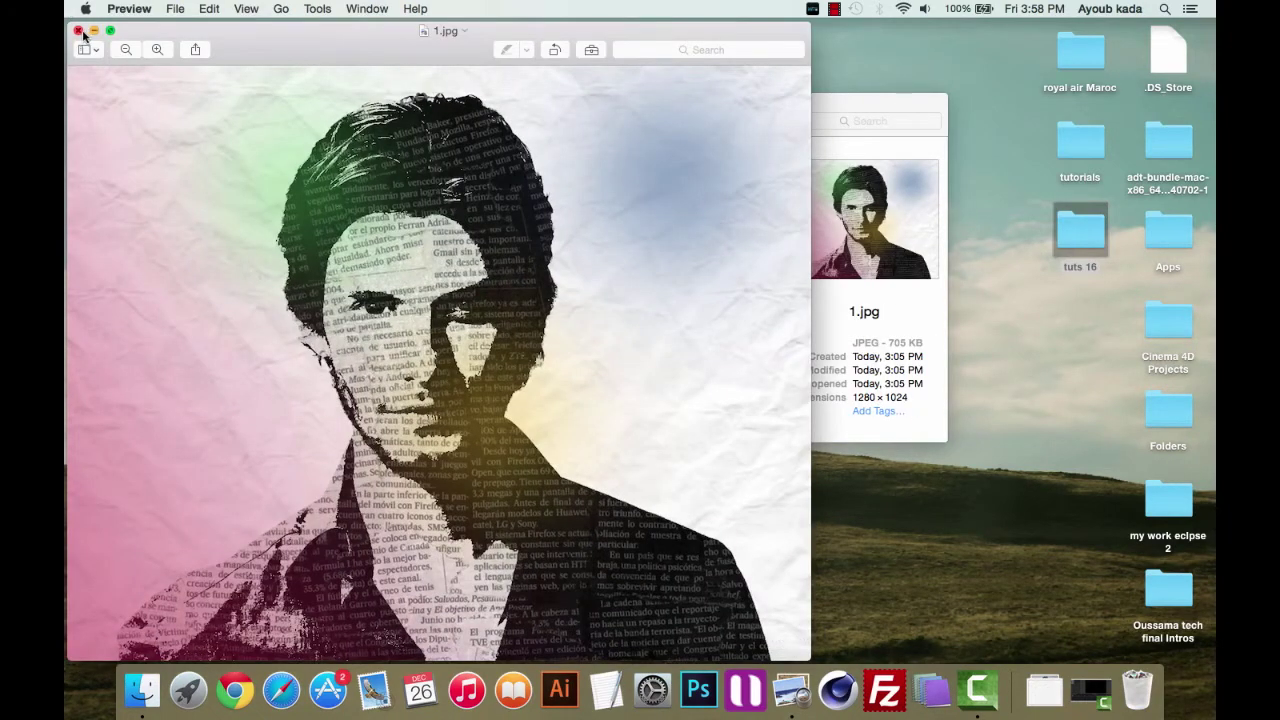
{"action": "left_click", "coordinate": [79, 31]}
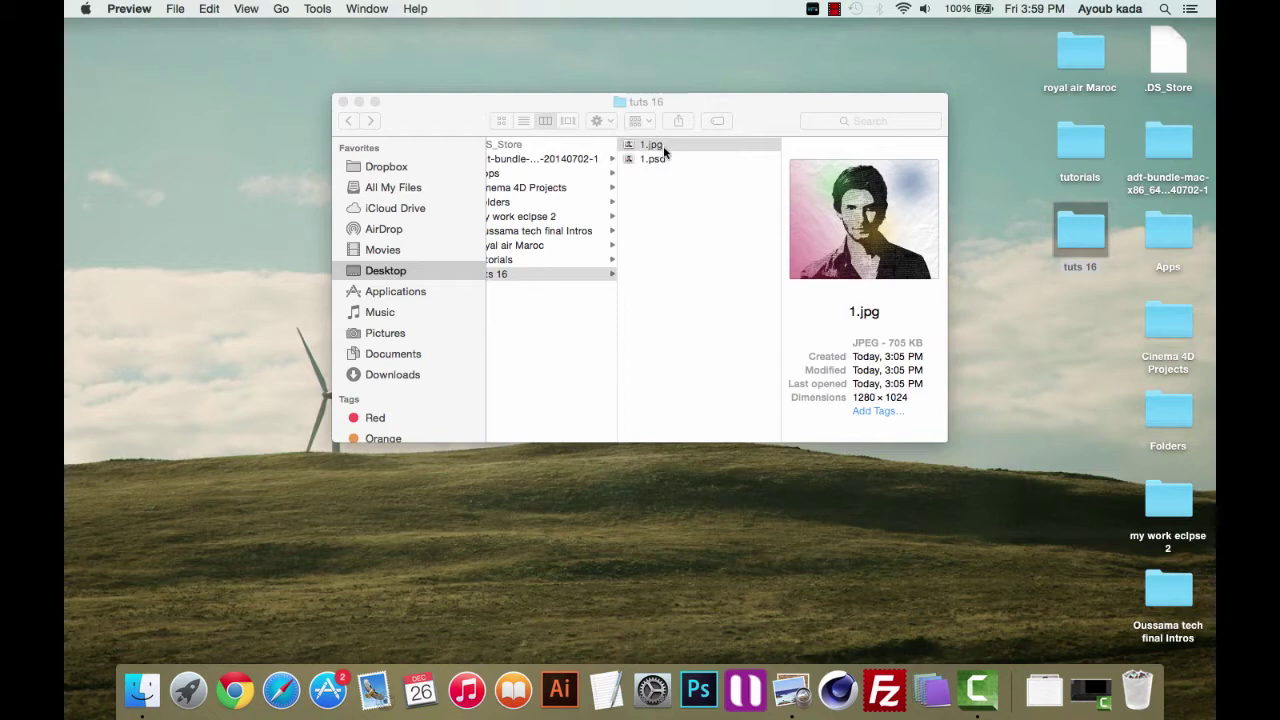
Quick Look 1.jpg again, close the Finder windows, and launch Photoshop
{"action": "left_click", "coordinate": [665, 150]}
{"action": "key", "text": "space"}
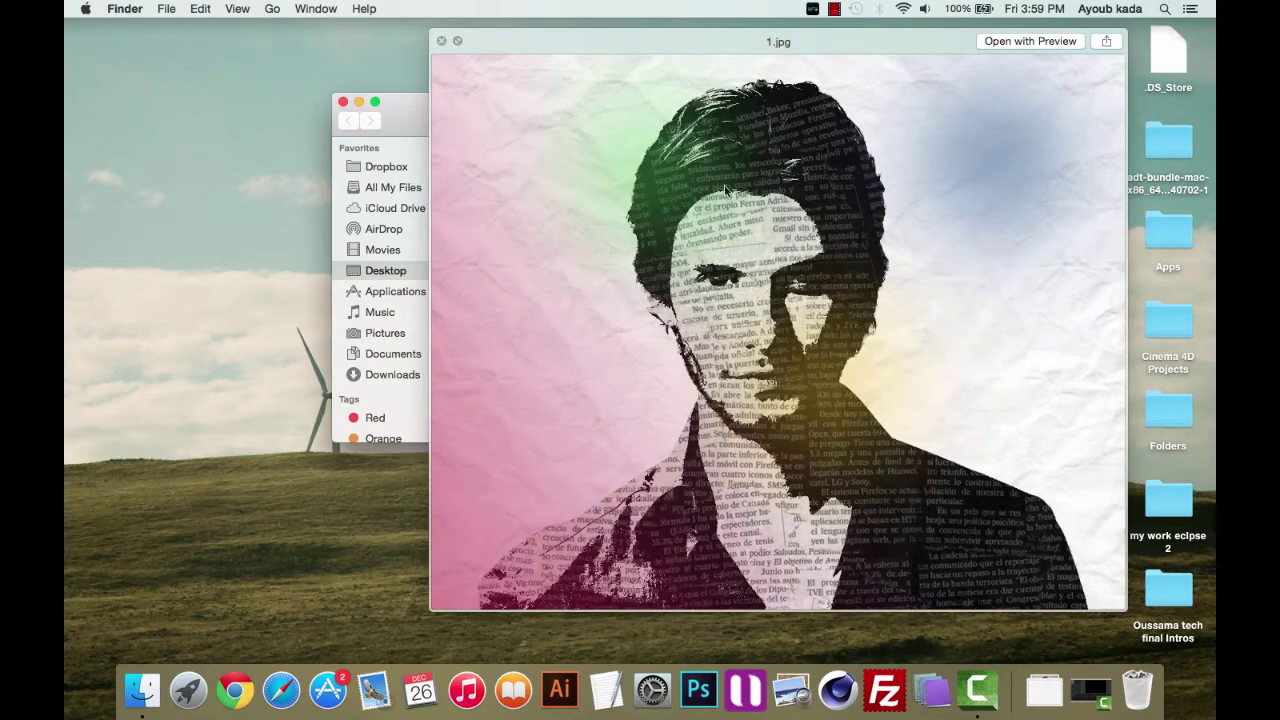
{"action": "left_click", "coordinate": [444, 41]}
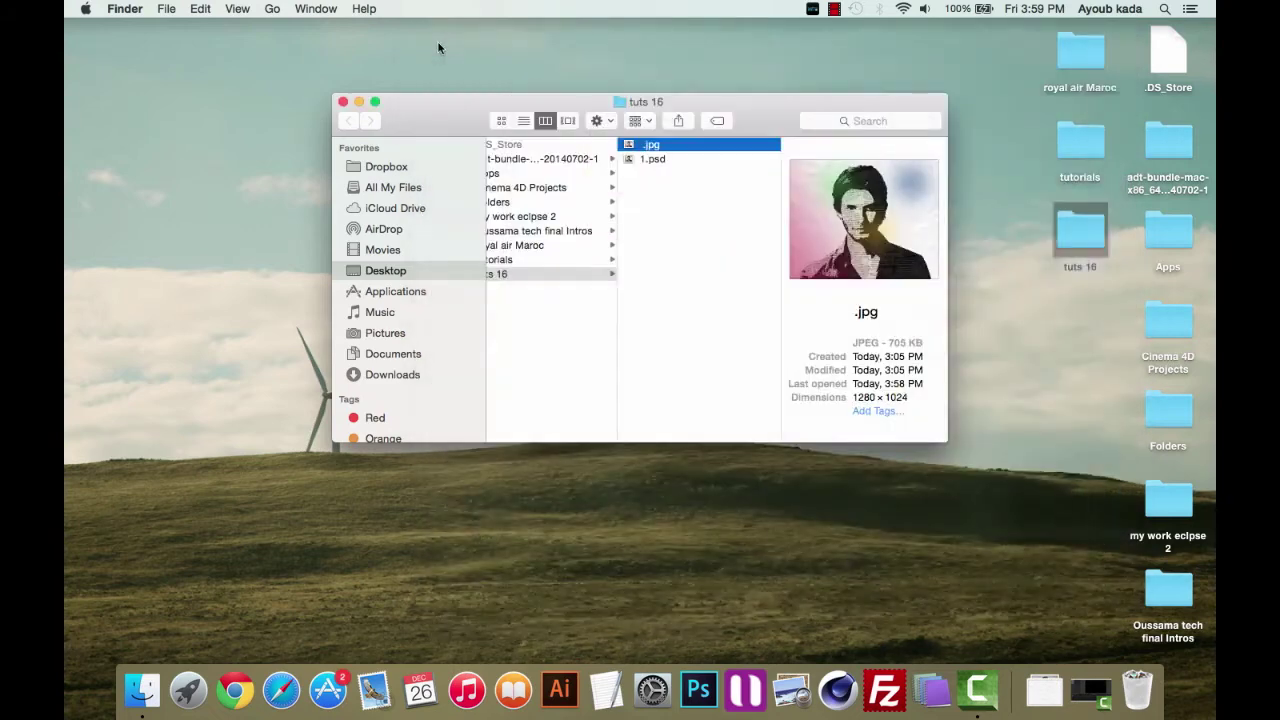
{"action": "left_click", "coordinate": [343, 102]}
{"action": "left_click", "coordinate": [711, 461]}
{"action": "left_click", "coordinate": [698, 690]}
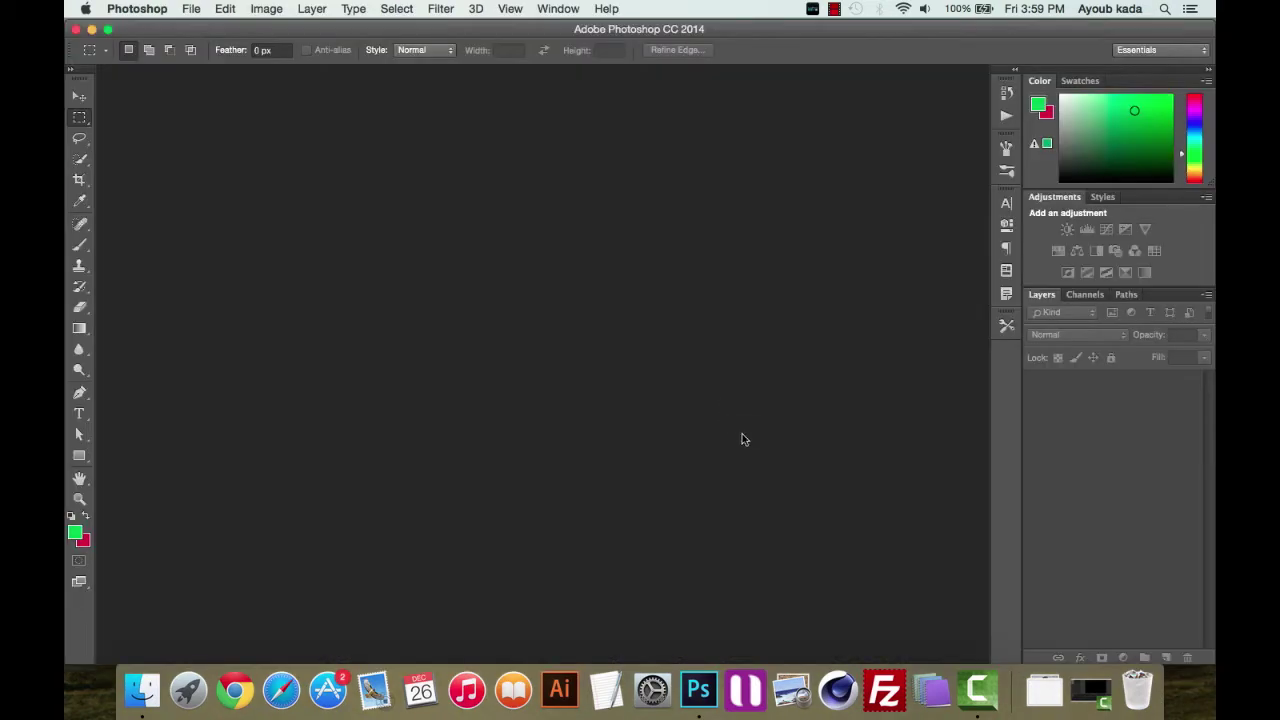
Open the portrait photo from Downloads in Photoshop, viewed at 50% zoom
{"action": "left_click", "coordinate": [1046, 690]}
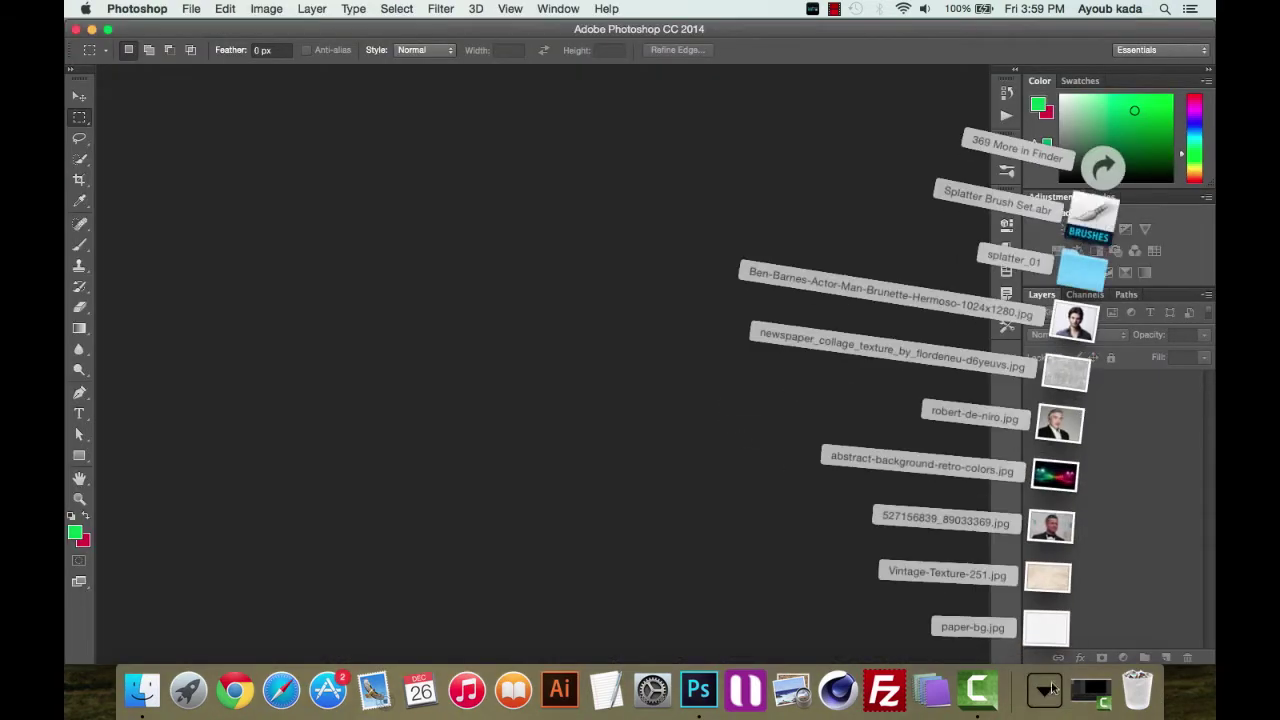
{"action": "left_click_drag", "start_coordinate": [1073, 322], "coordinate": [634, 358]}
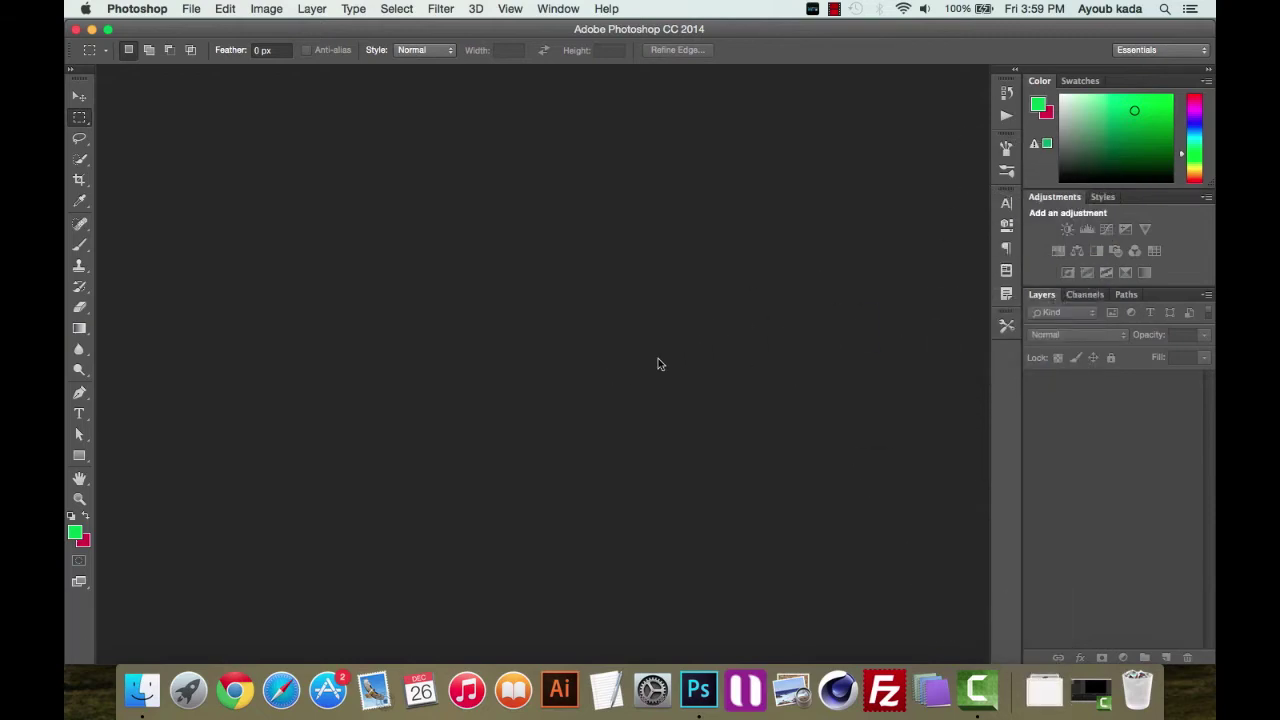
{"action": "left_click", "coordinate": [840, 418]}
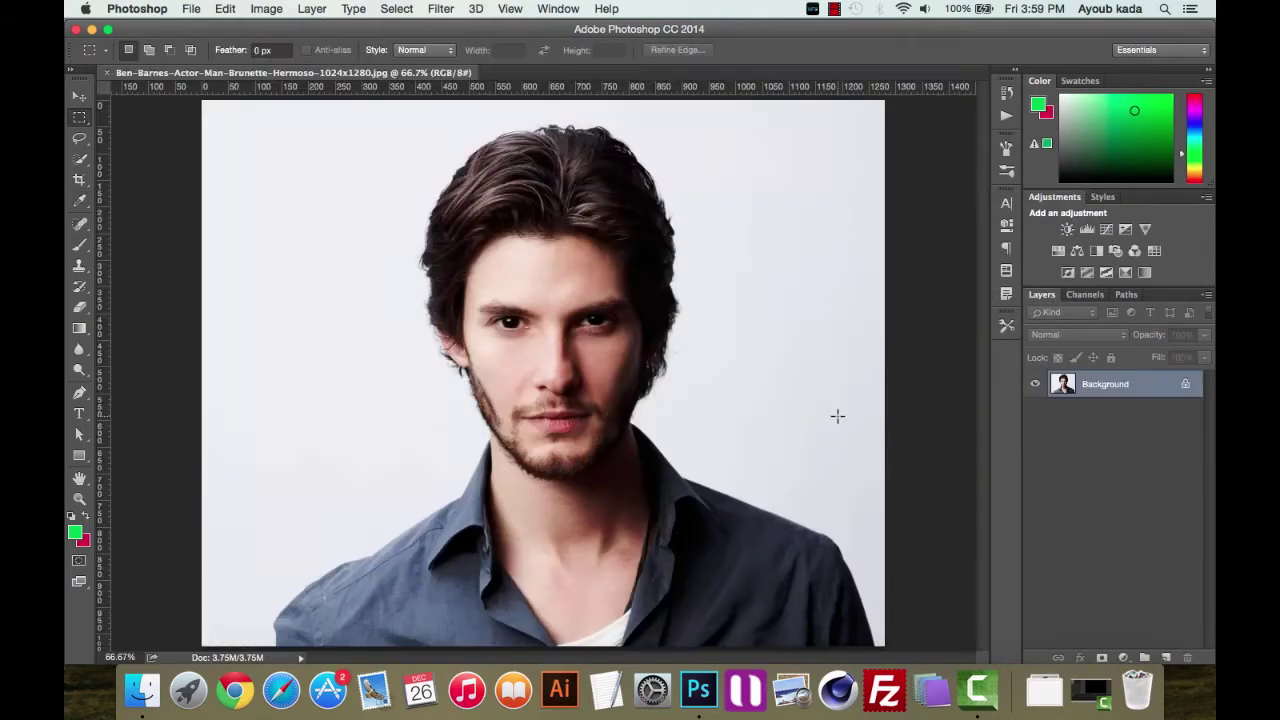
{"action": "left_click", "coordinate": [79, 97]}
{"action": "key", "text": "super+minus"}
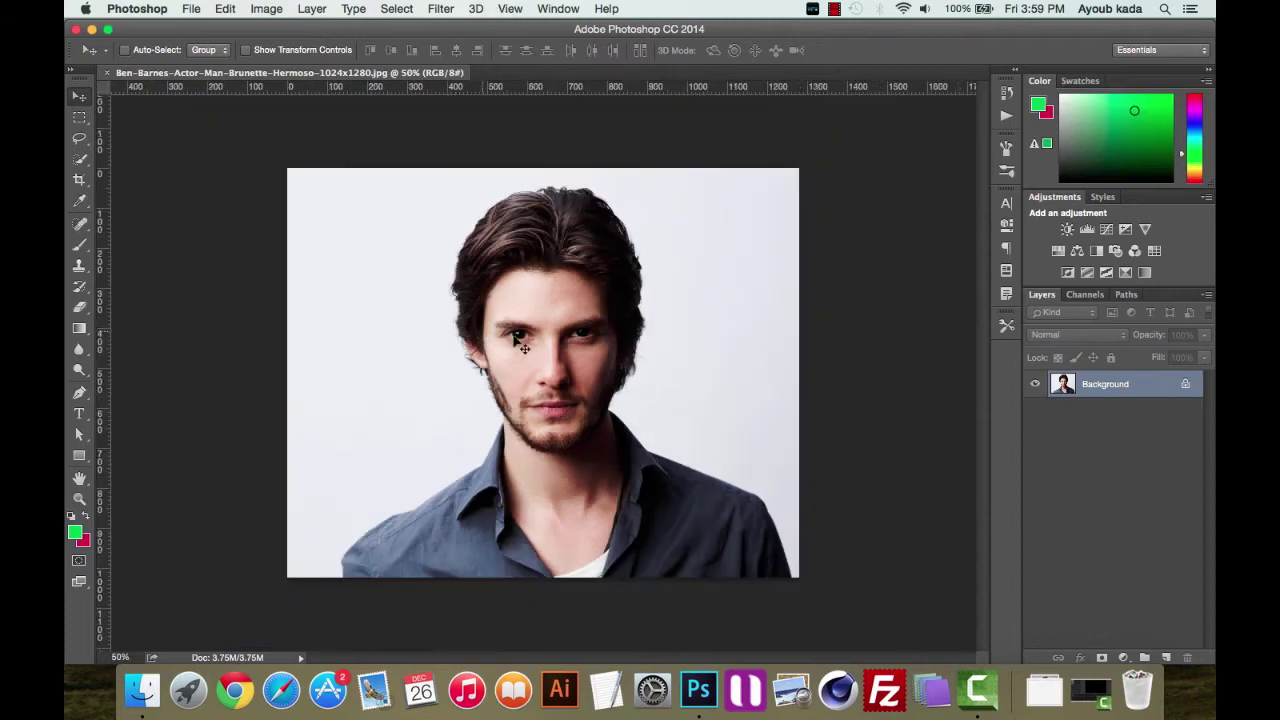
Unlock the Background as Layer 0 and apply Threshold at level 115
{"action": "double_click", "coordinate": [1186, 388]}
{"action": "key", "text": "Return"}
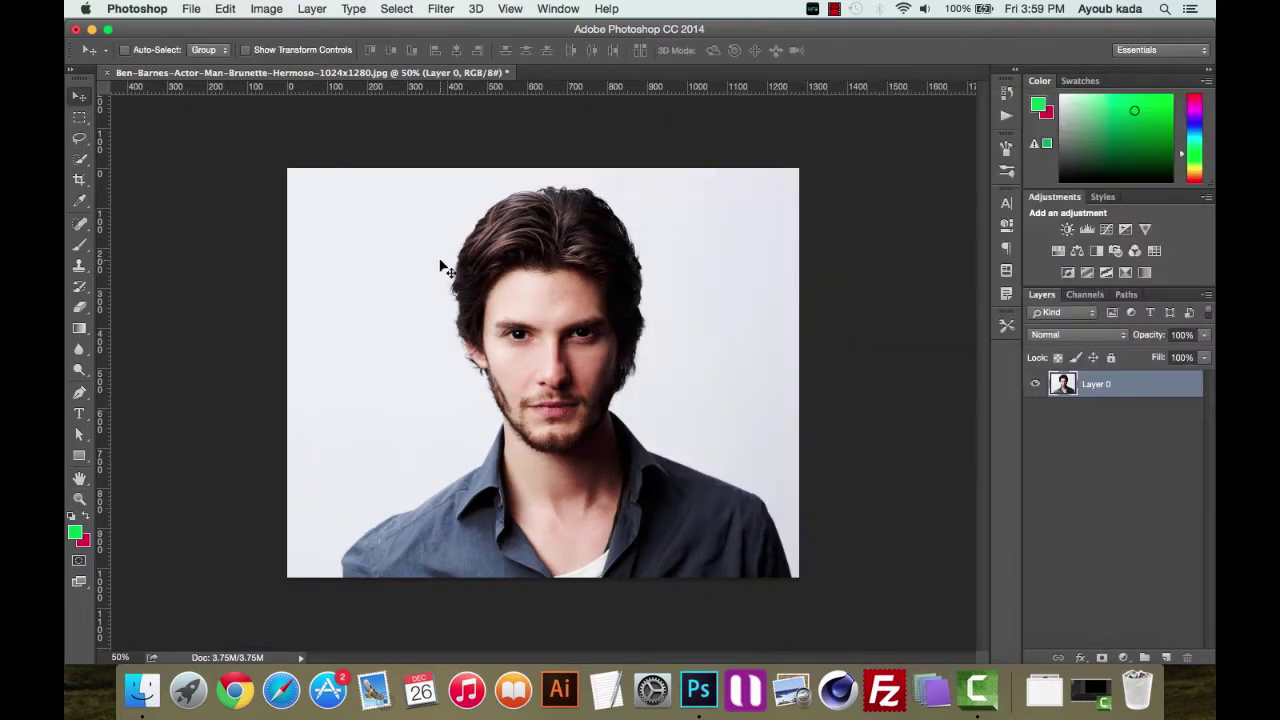
{"action": "left_click", "coordinate": [254, 12]}
{"action": "mouse_move", "coordinate": [292, 53]}
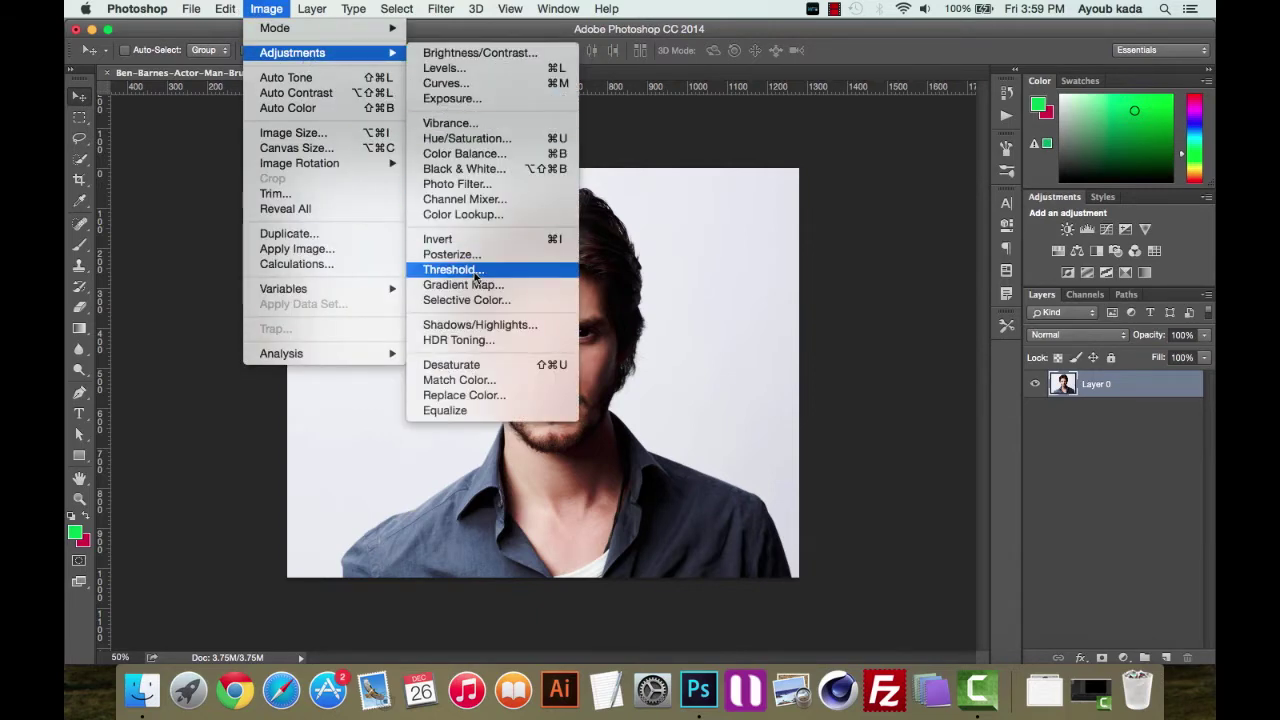
{"action": "left_click", "coordinate": [476, 276]}
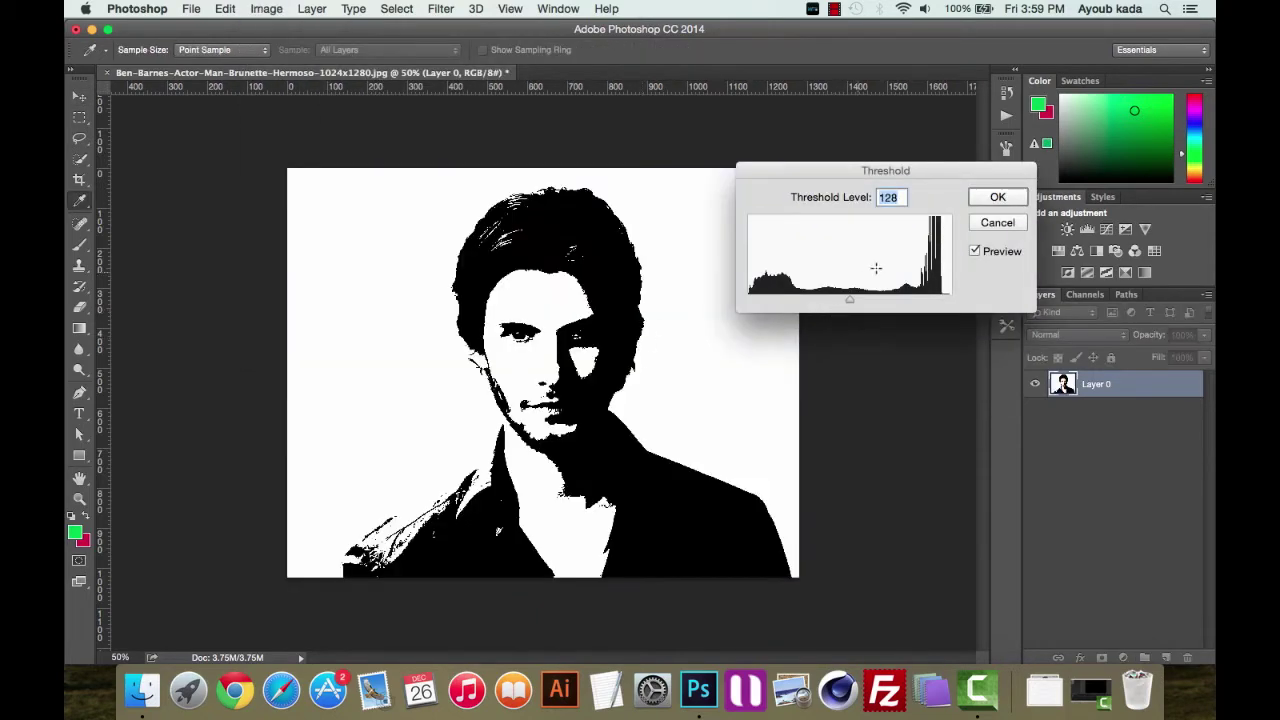
{"action": "mouse_move", "coordinate": [849, 299]}
{"action": "left_mouse_down"}
{"action": "mouse_move", "coordinate": [869, 304]}
{"action": "mouse_move", "coordinate": [839, 305]}
{"action": "left_mouse_up"}
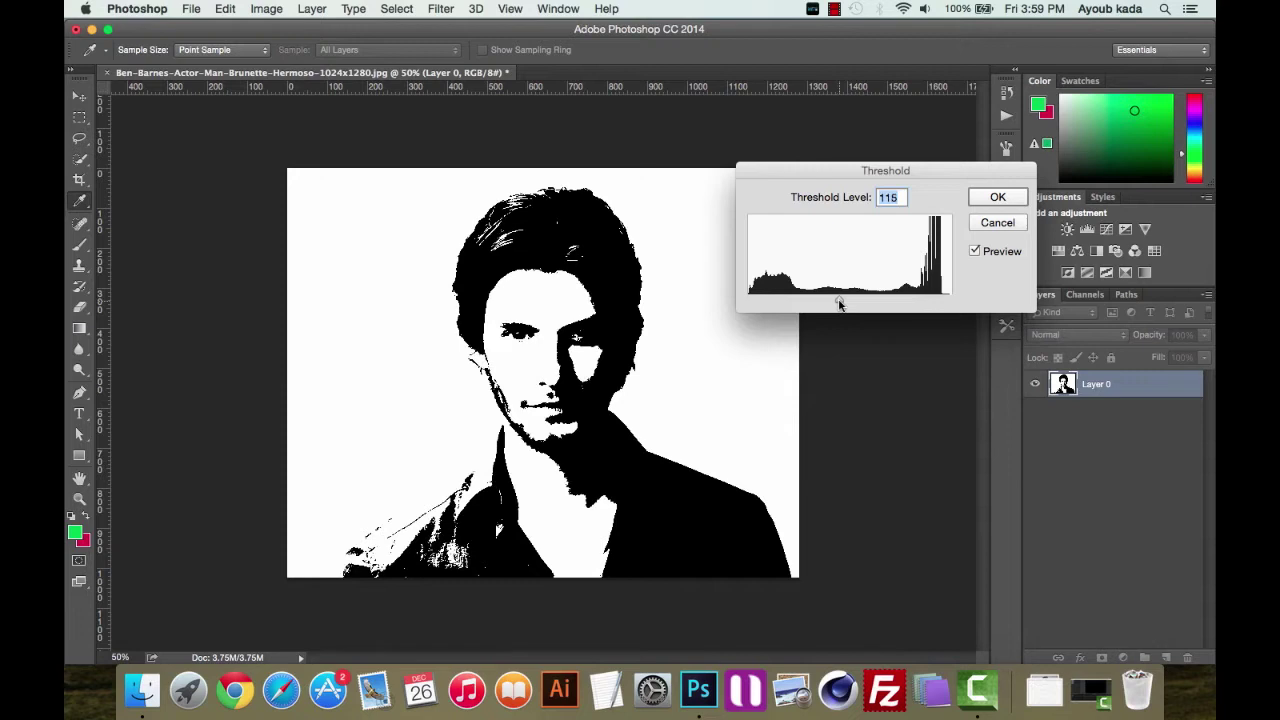
{"action": "key", "text": "Return"}
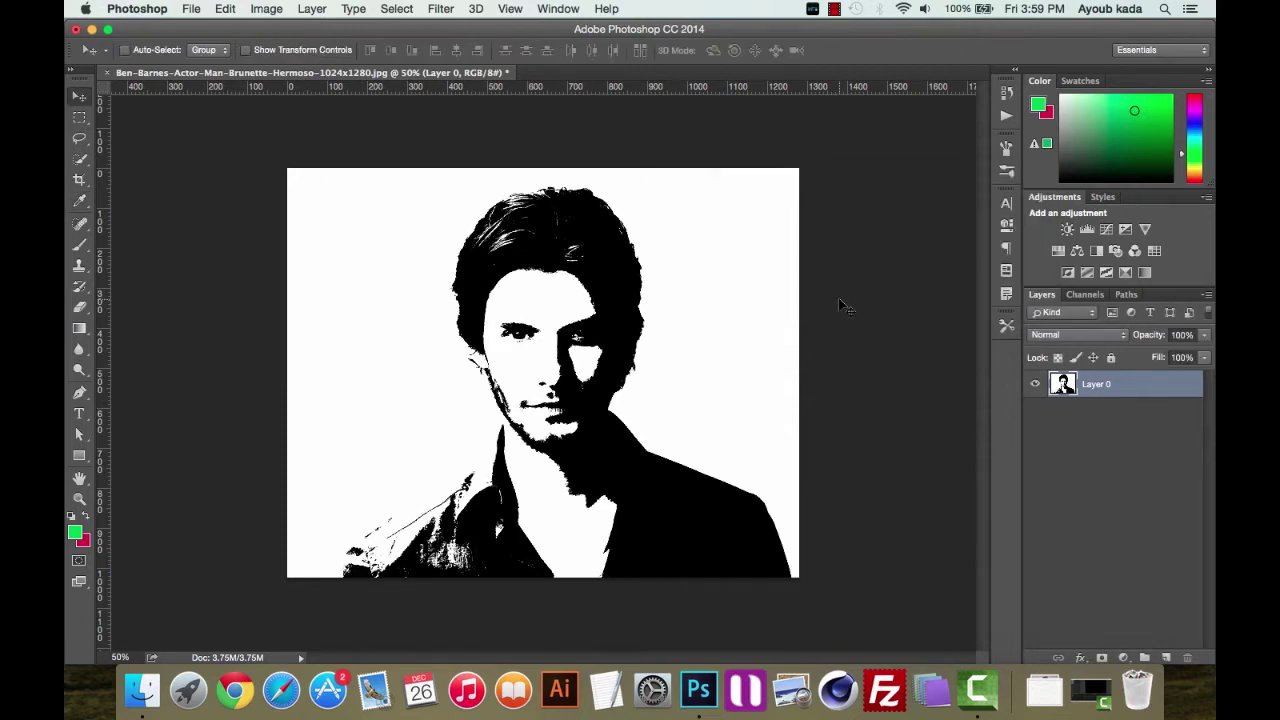
Undo the threshold and erase the colour photo's white background with the Magic Eraser
{"action": "left_click", "coordinate": [82, 312]}
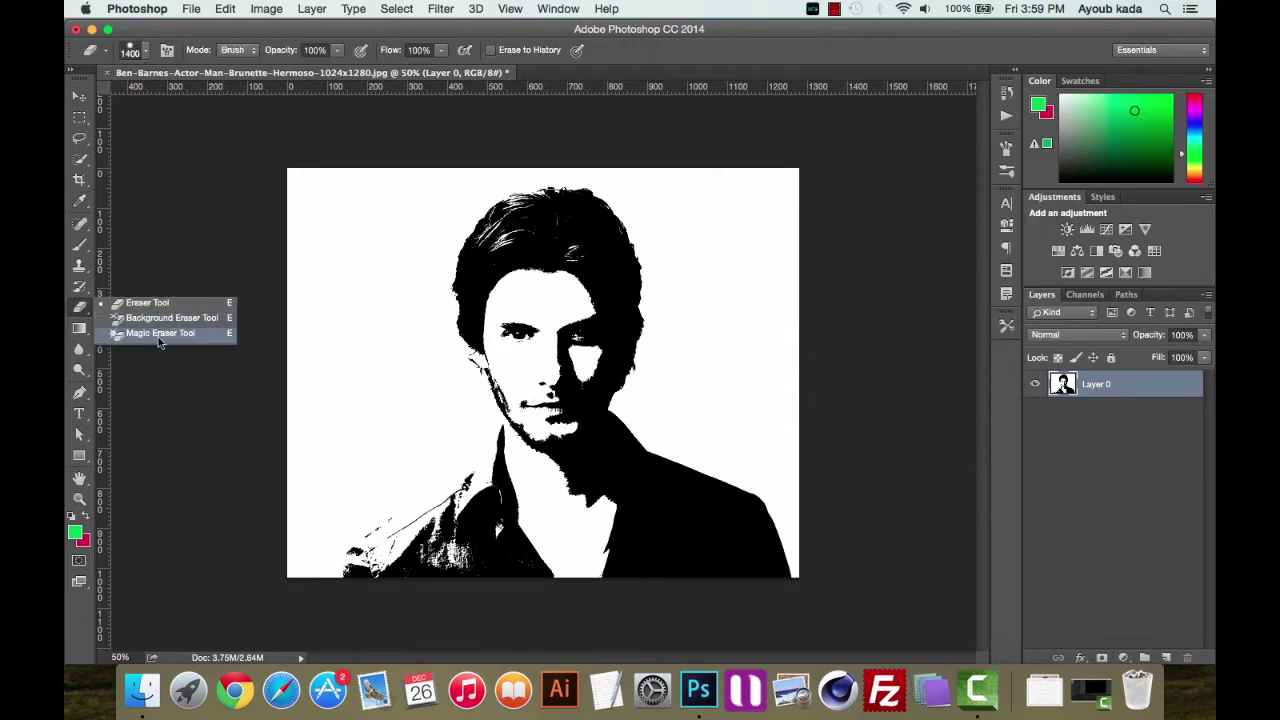
{"action": "left_click_drag", "start_coordinate": [84, 316], "coordinate": [190, 332]}
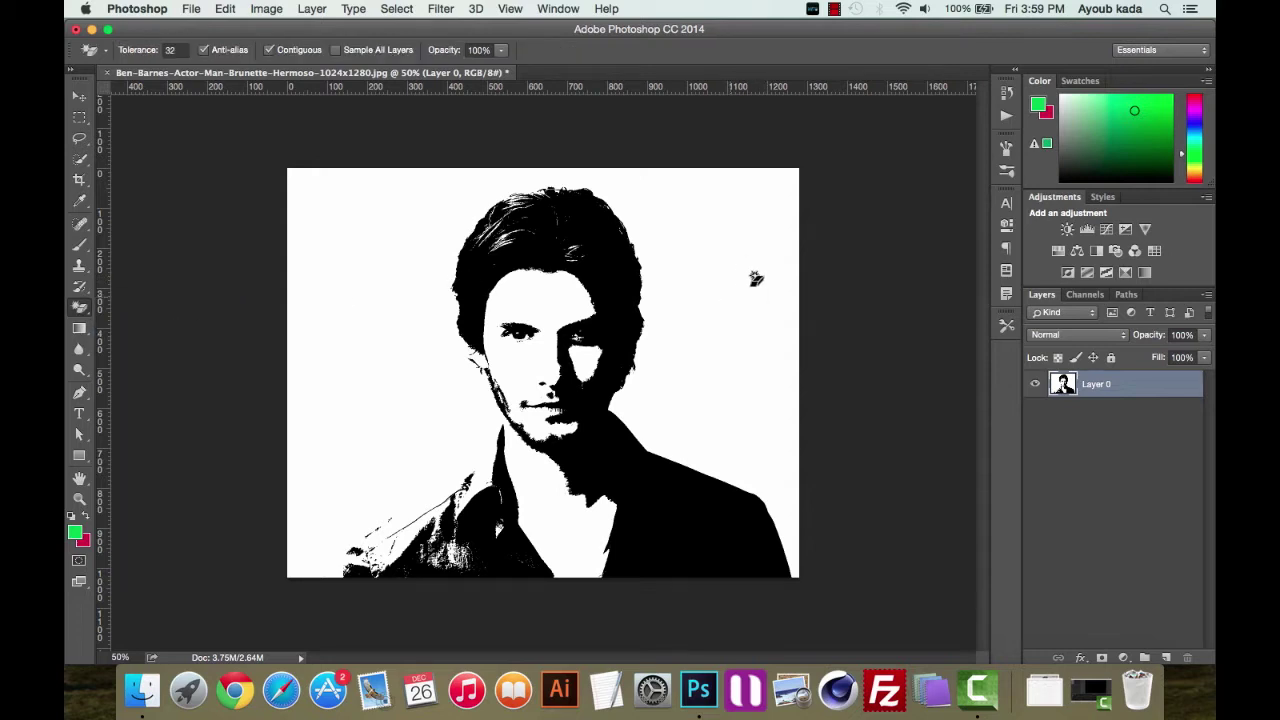
{"action": "left_click", "coordinate": [739, 311]}
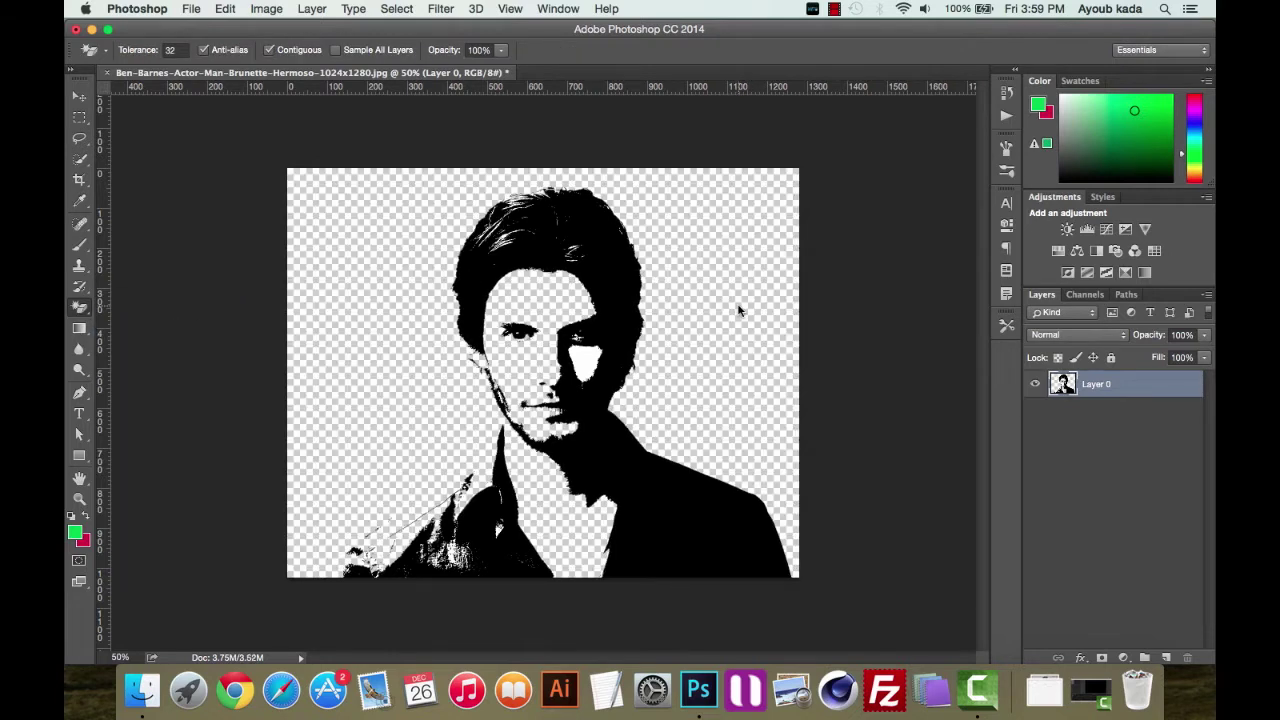
{"action": "key", "text": "ctrl+alt+z"}
{"action": "key", "text": "ctrl+alt+z"}
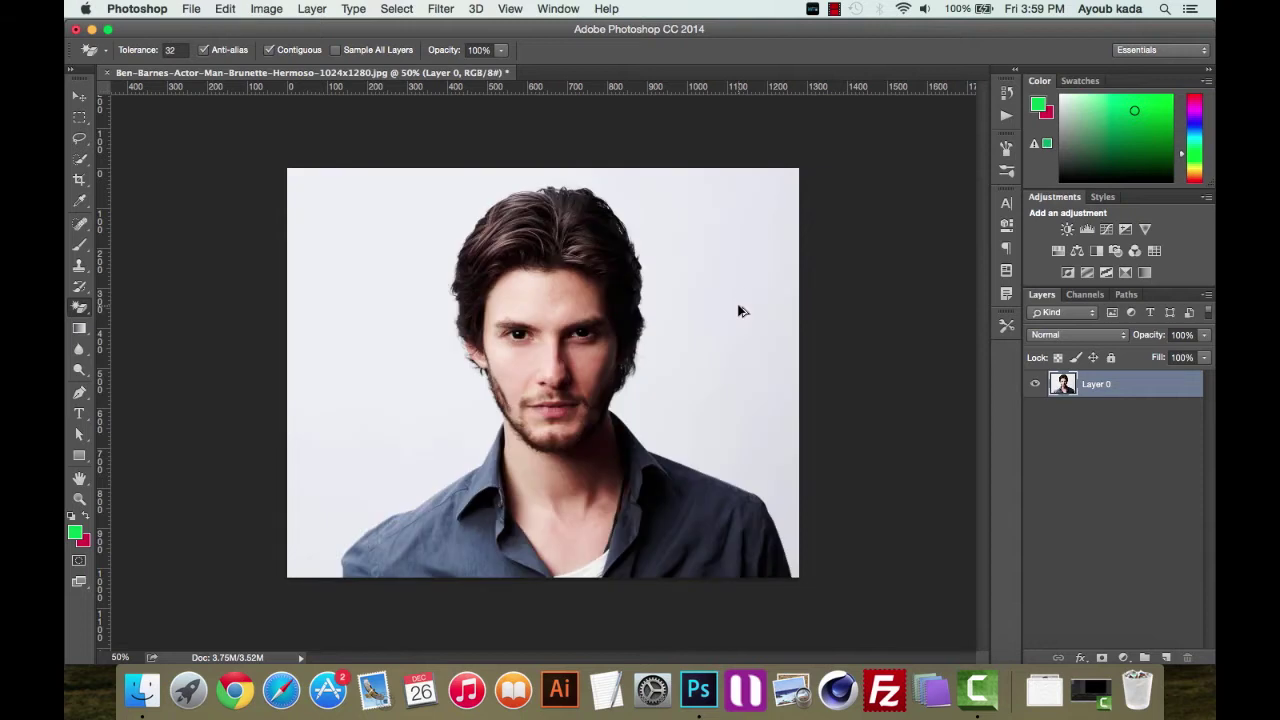
{"action": "left_click", "coordinate": [695, 278]}
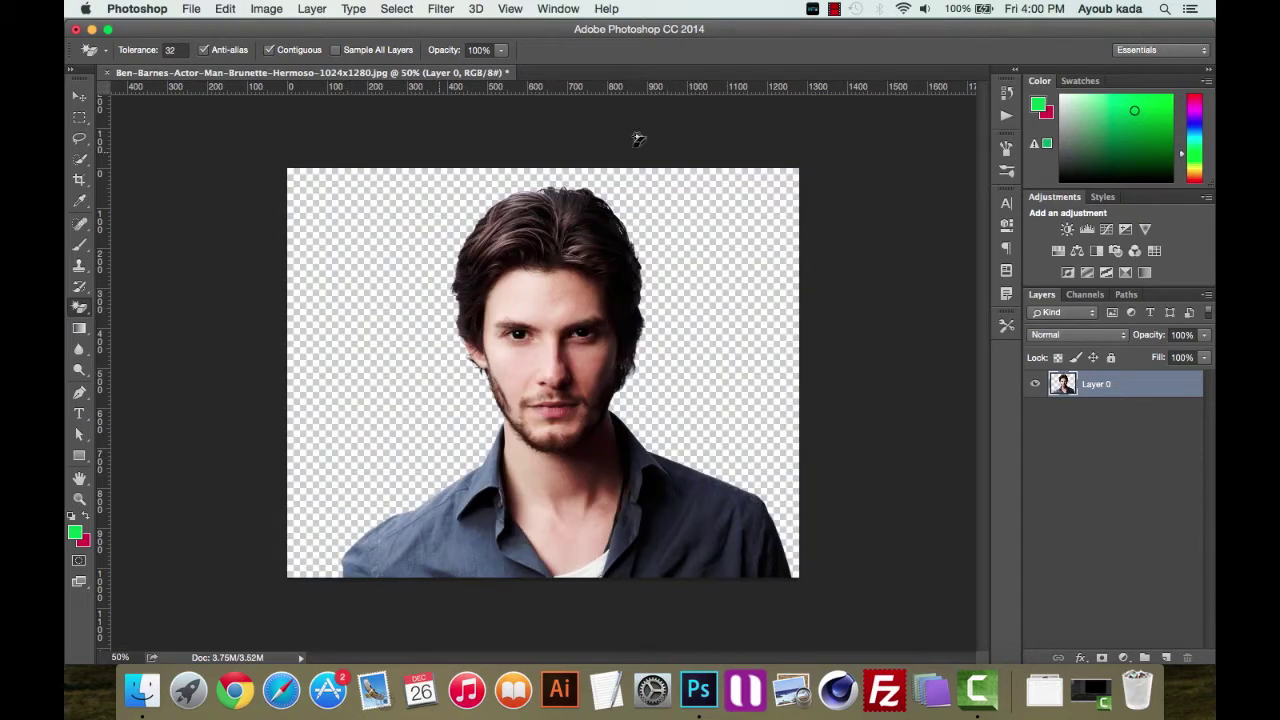
{"action": "left_click", "coordinate": [76, 101]}
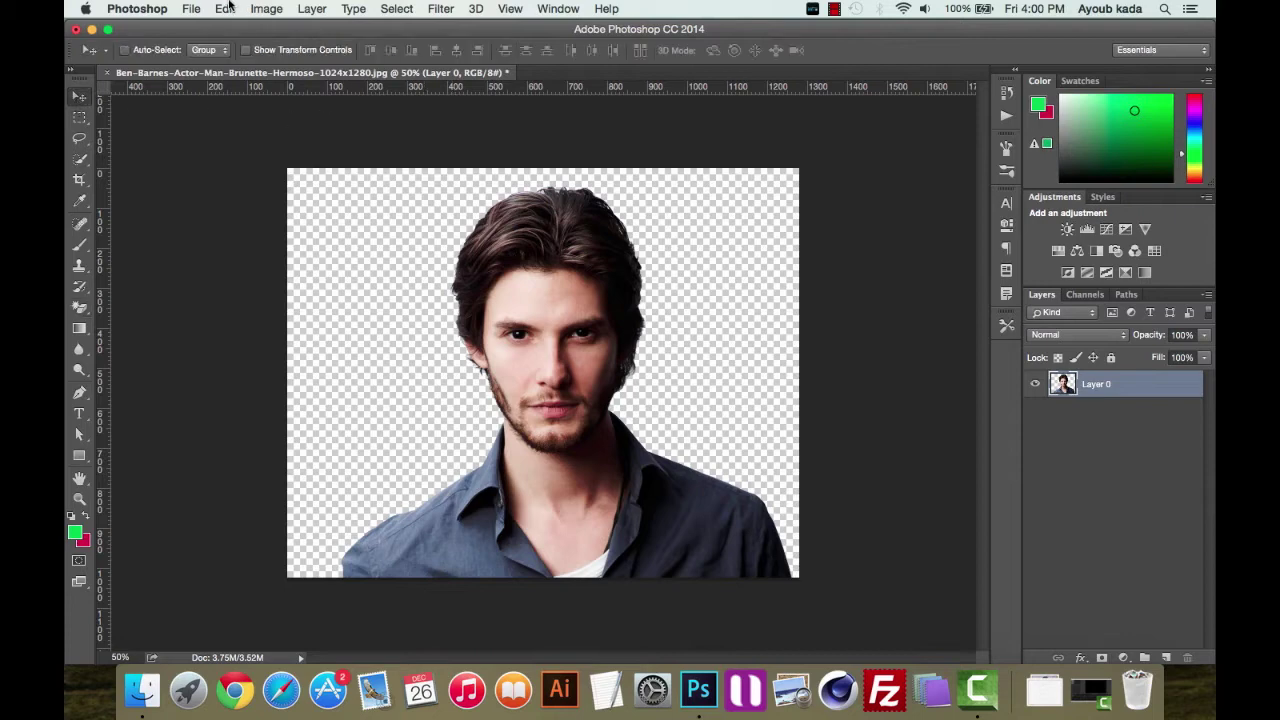
Reapply Threshold to the cut-out portrait at about level 110
{"action": "left_click", "coordinate": [266, 9]}
{"action": "mouse_move", "coordinate": [292, 52]}
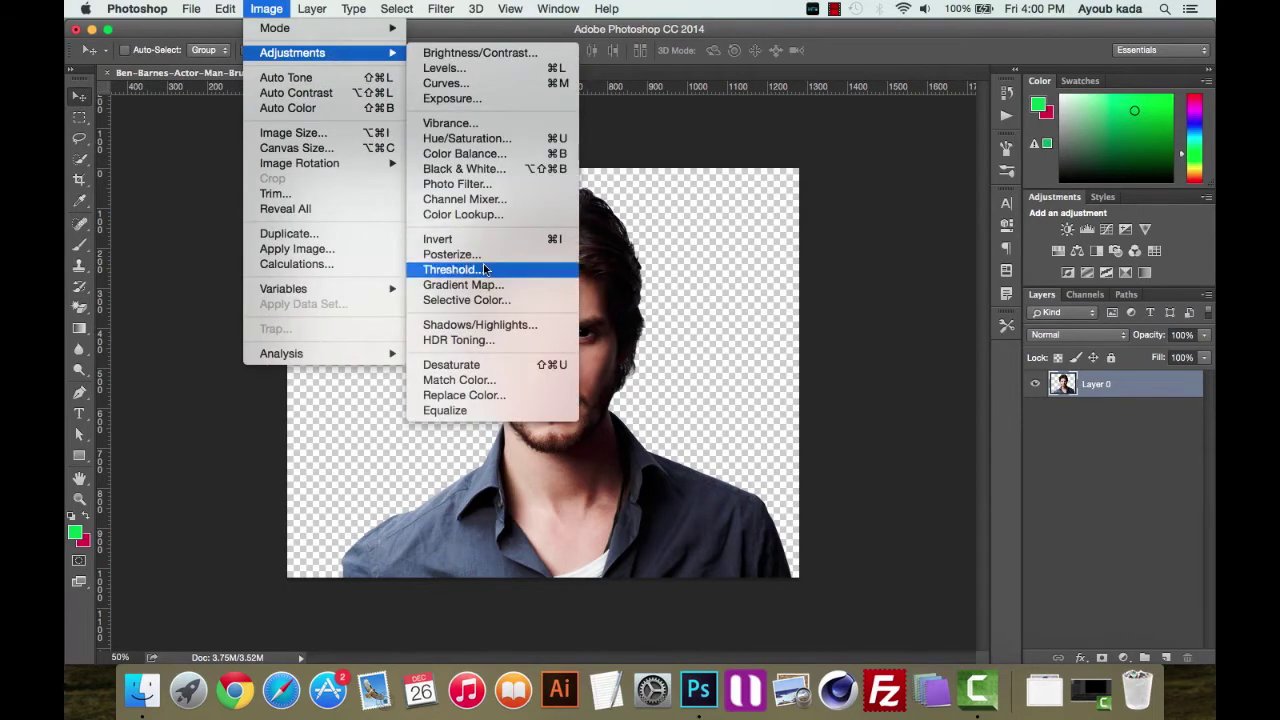
{"action": "left_click", "coordinate": [470, 270]}
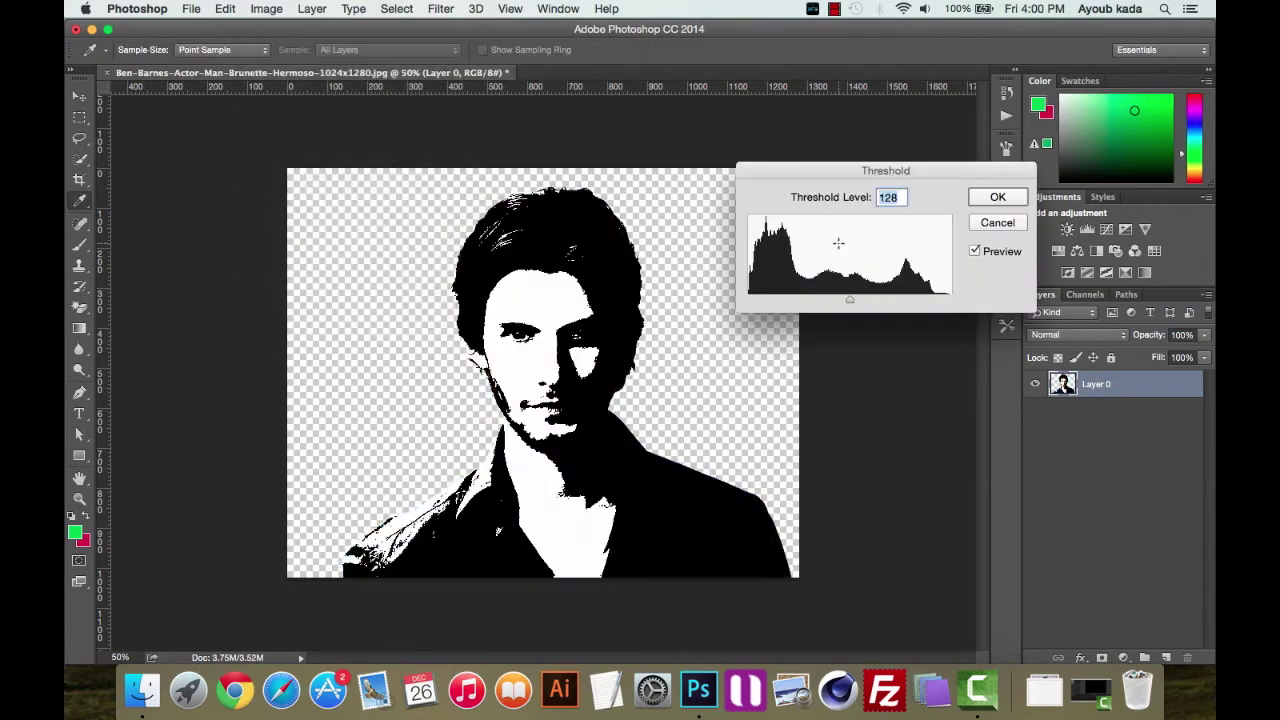
{"action": "left_click_drag", "start_coordinate": [840, 303], "coordinate": [834, 303]}
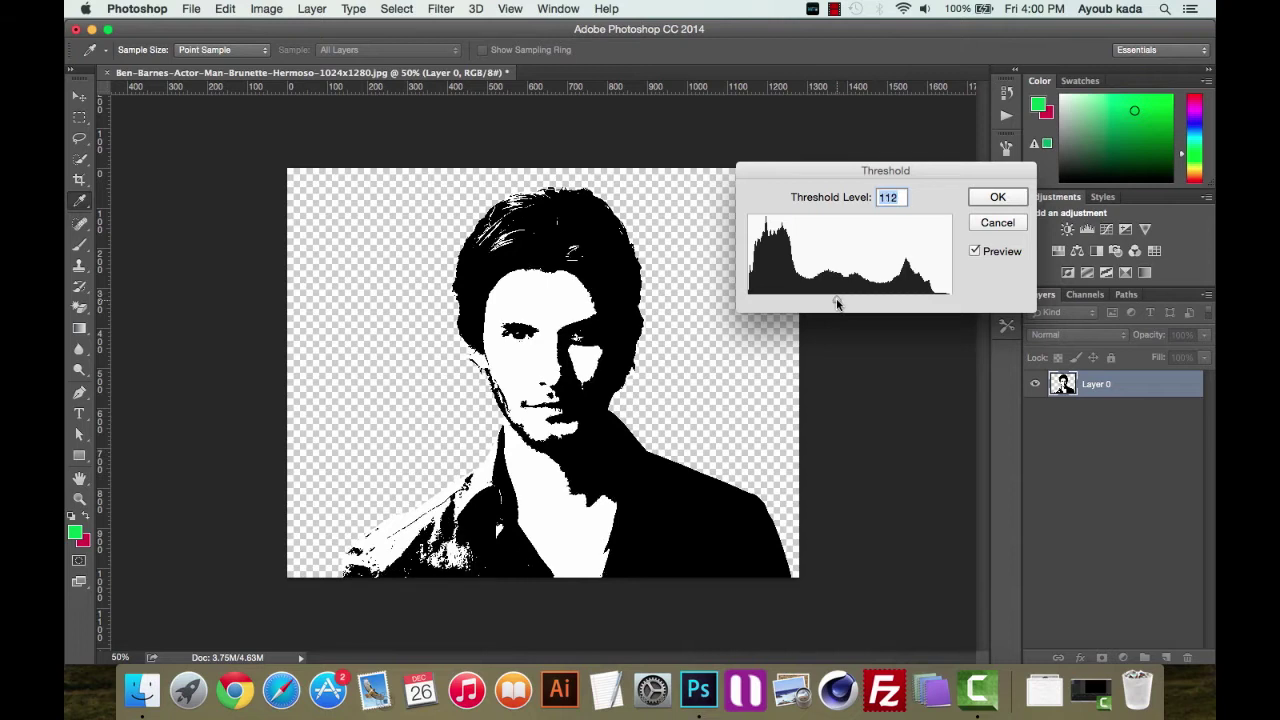
{"action": "left_click_drag", "start_coordinate": [835, 304], "coordinate": [838, 304]}
{"action": "key", "text": "Return"}
{"action": "key", "text": "v"}
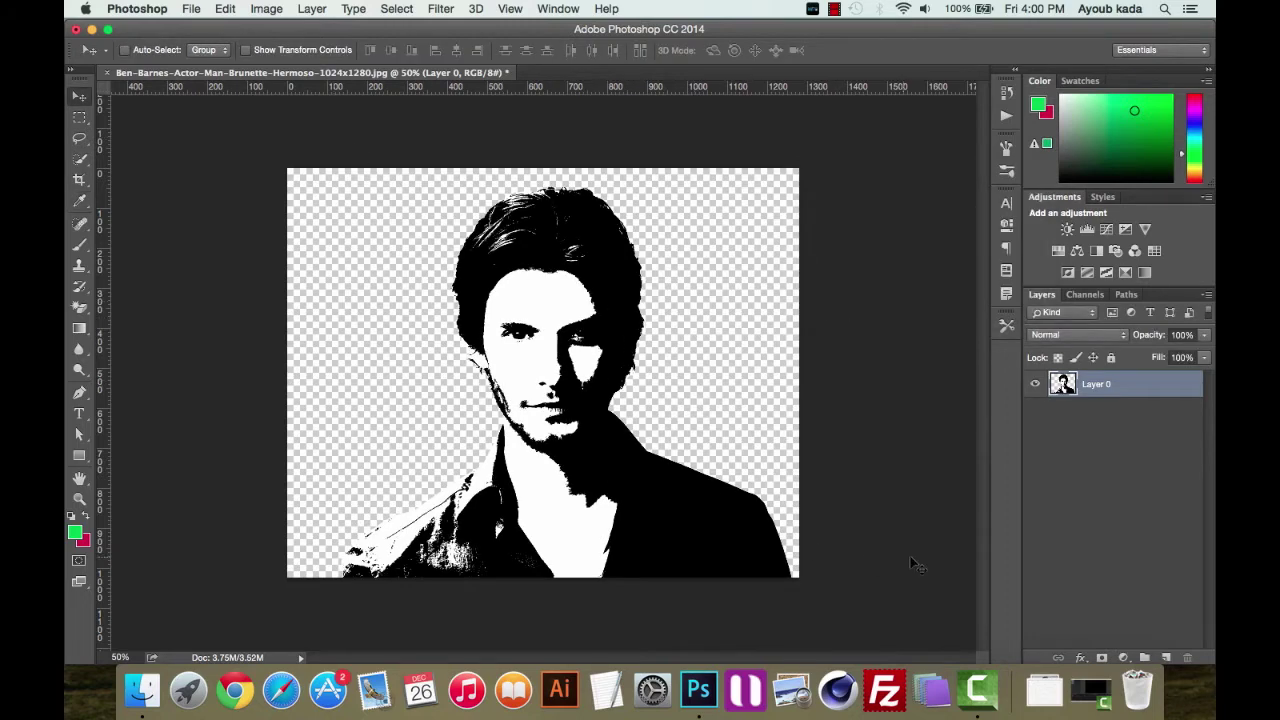
Place the newspaper collage texture from Downloads, scaled to cover the whole canvas
{"action": "left_click", "coordinate": [1045, 690]}
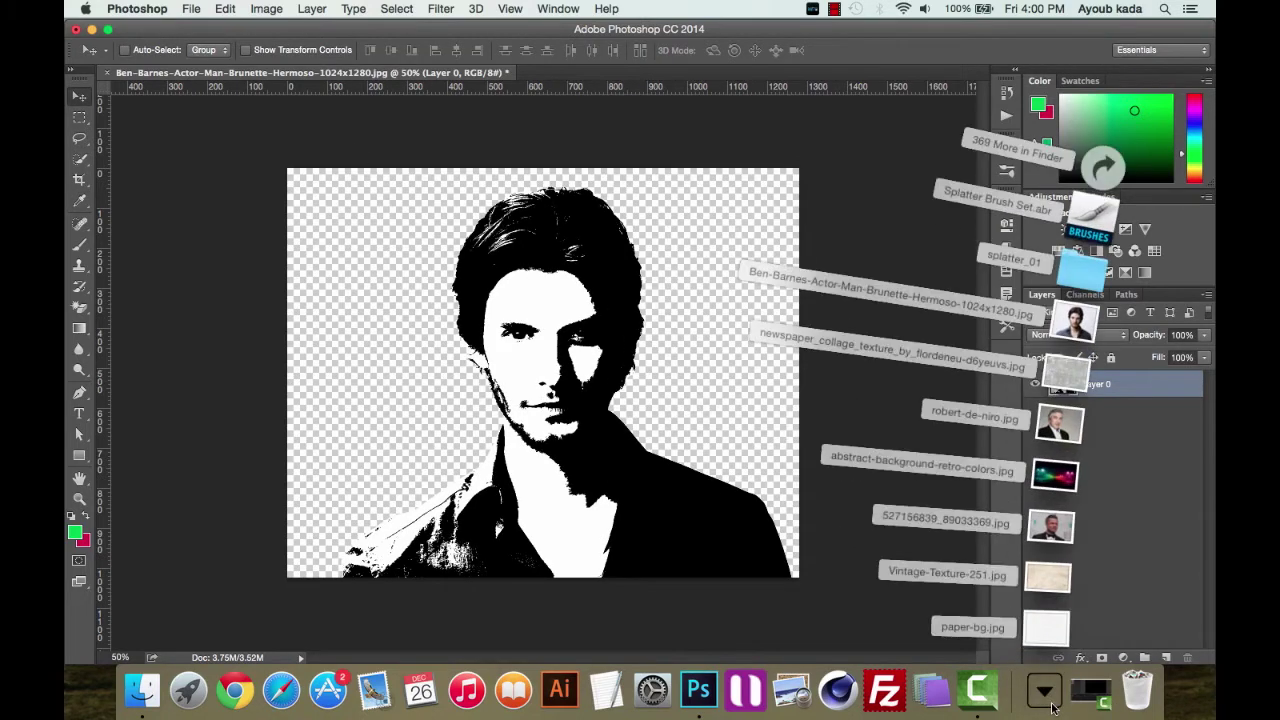
{"action": "mouse_move", "coordinate": [1065, 372]}
{"action": "left_mouse_down"}
{"action": "mouse_move", "coordinate": [541, 373]}
{"action": "mouse_move", "coordinate": [832, 580]}
{"action": "left_mouse_up"}
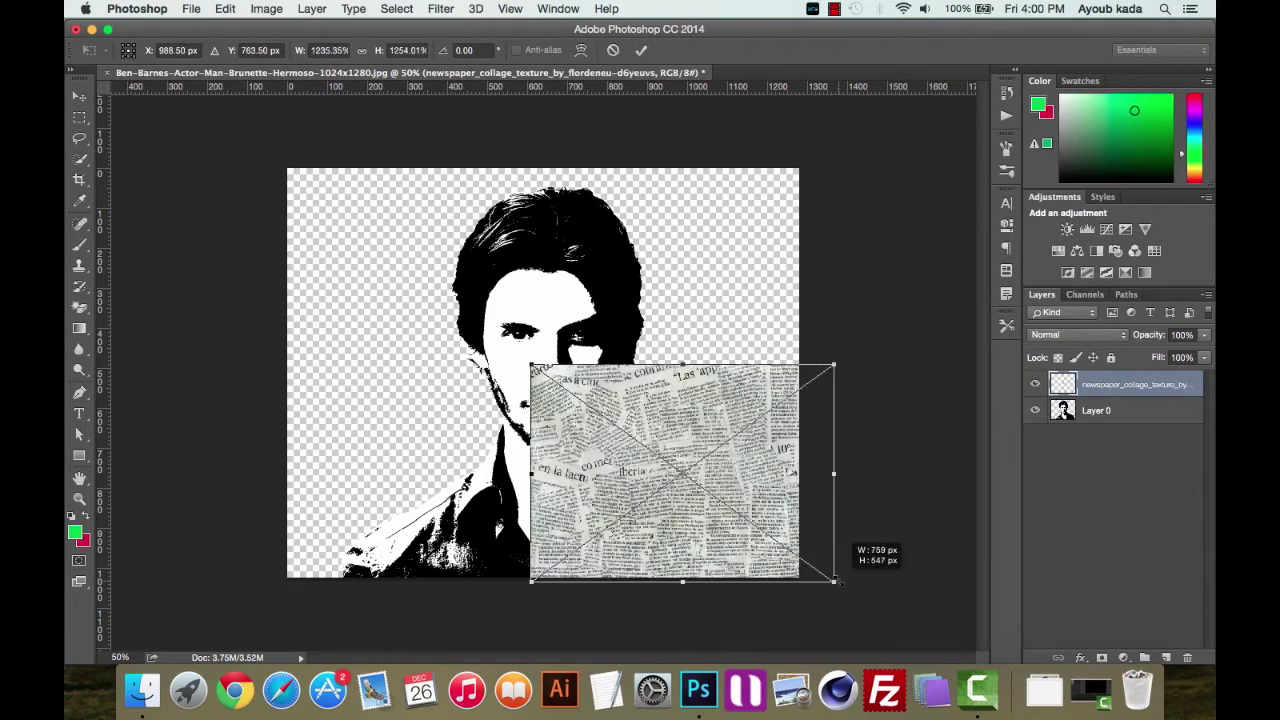
{"action": "left_click_drag", "start_coordinate": [531, 366], "coordinate": [253, 164]}
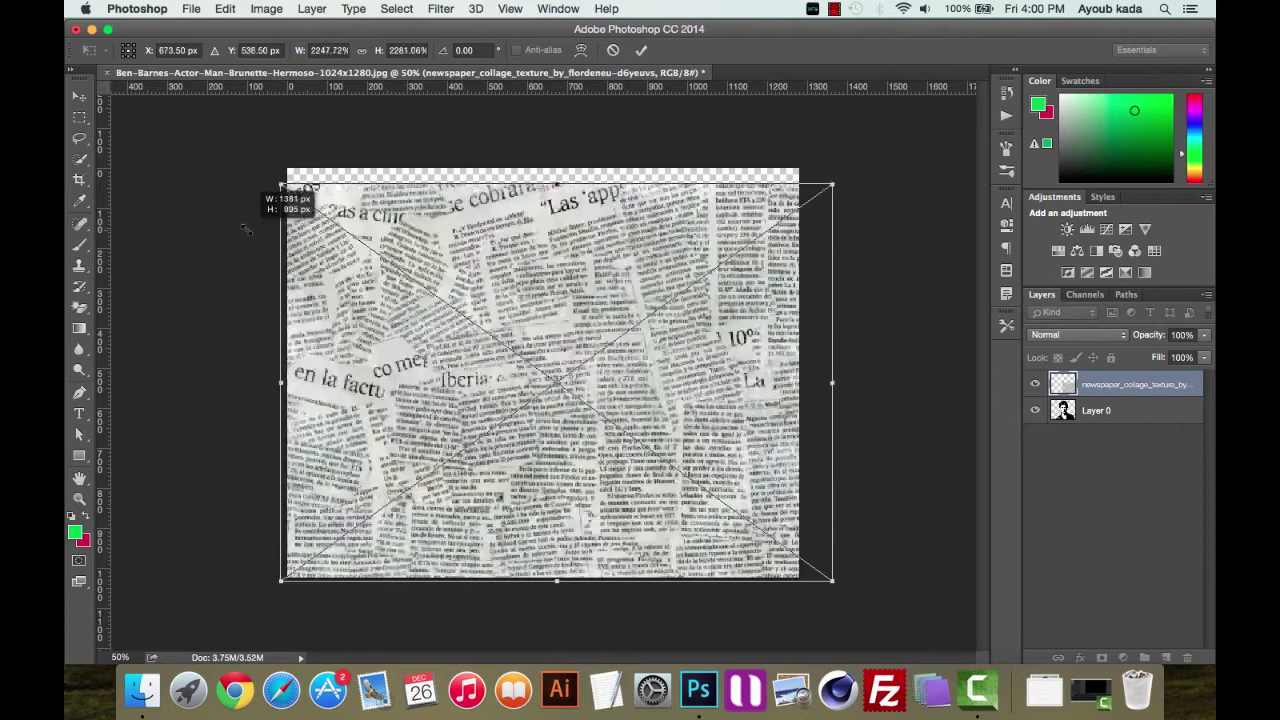
{"action": "key", "text": "Return"}
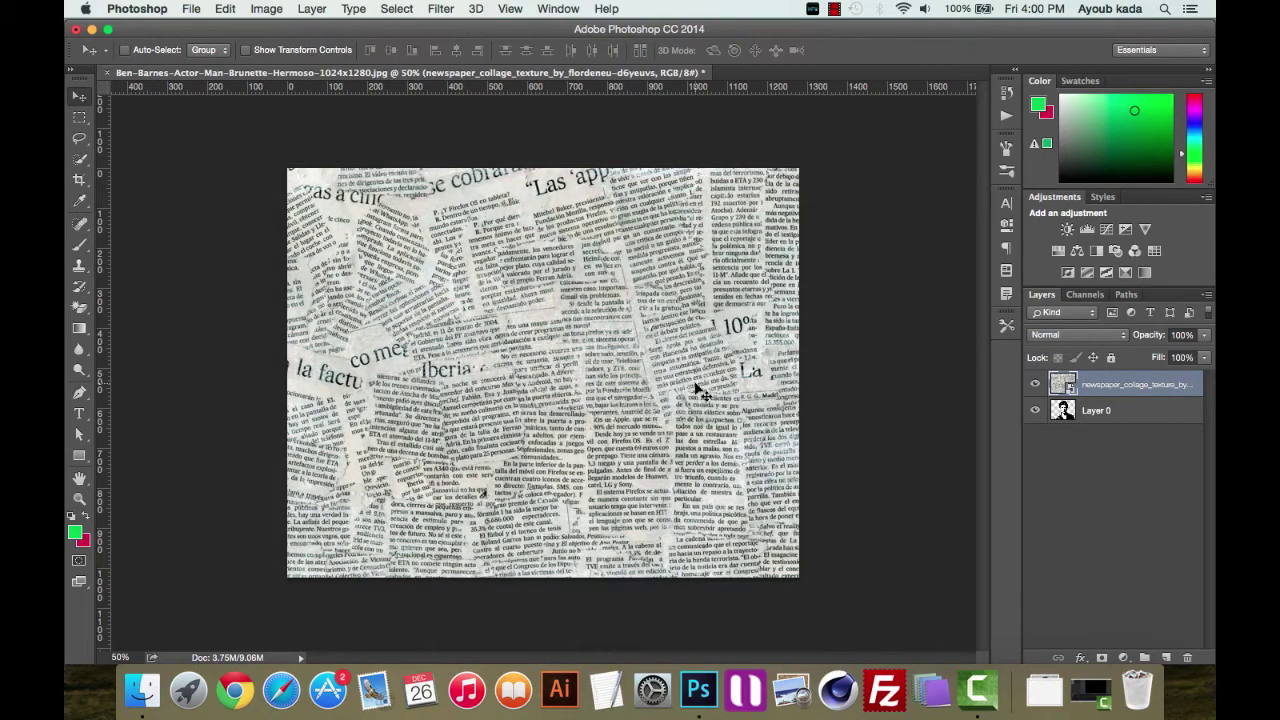
Set the newspaper texture to Multiply and clip it to the portrait layer
{"action": "left_click", "coordinate": [1071, 336]}
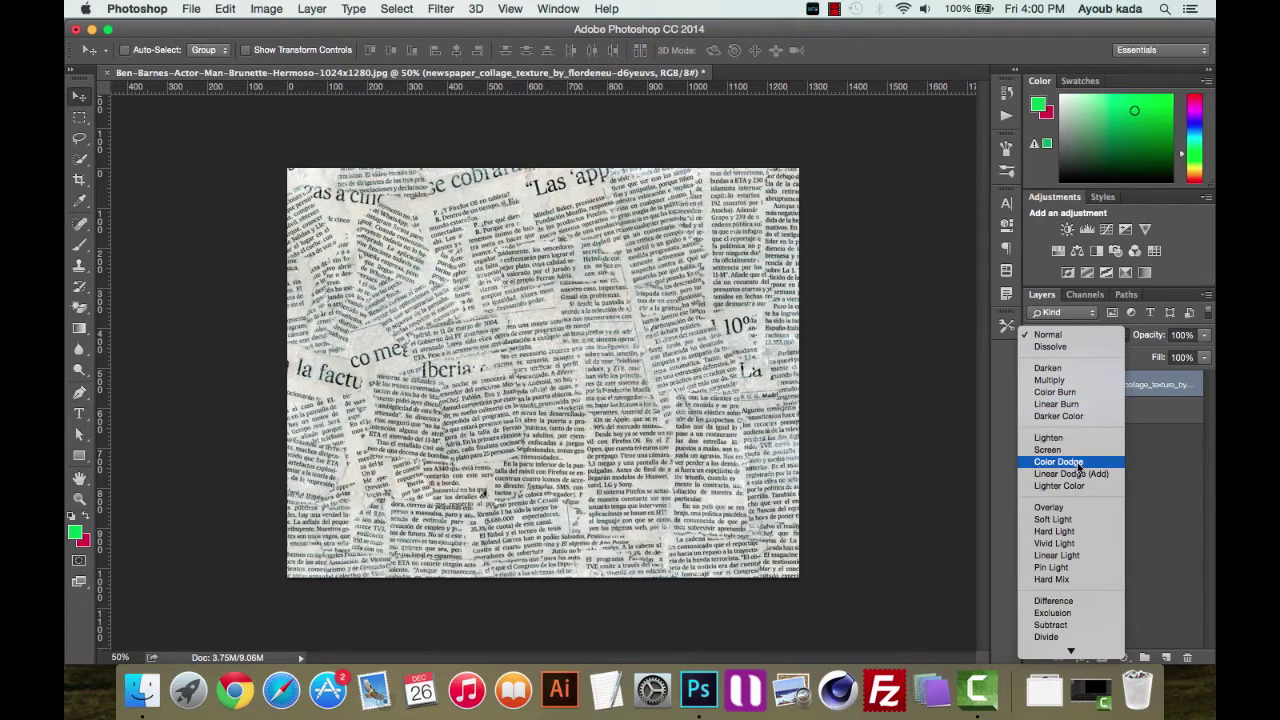
{"action": "left_click", "coordinate": [1066, 381]}
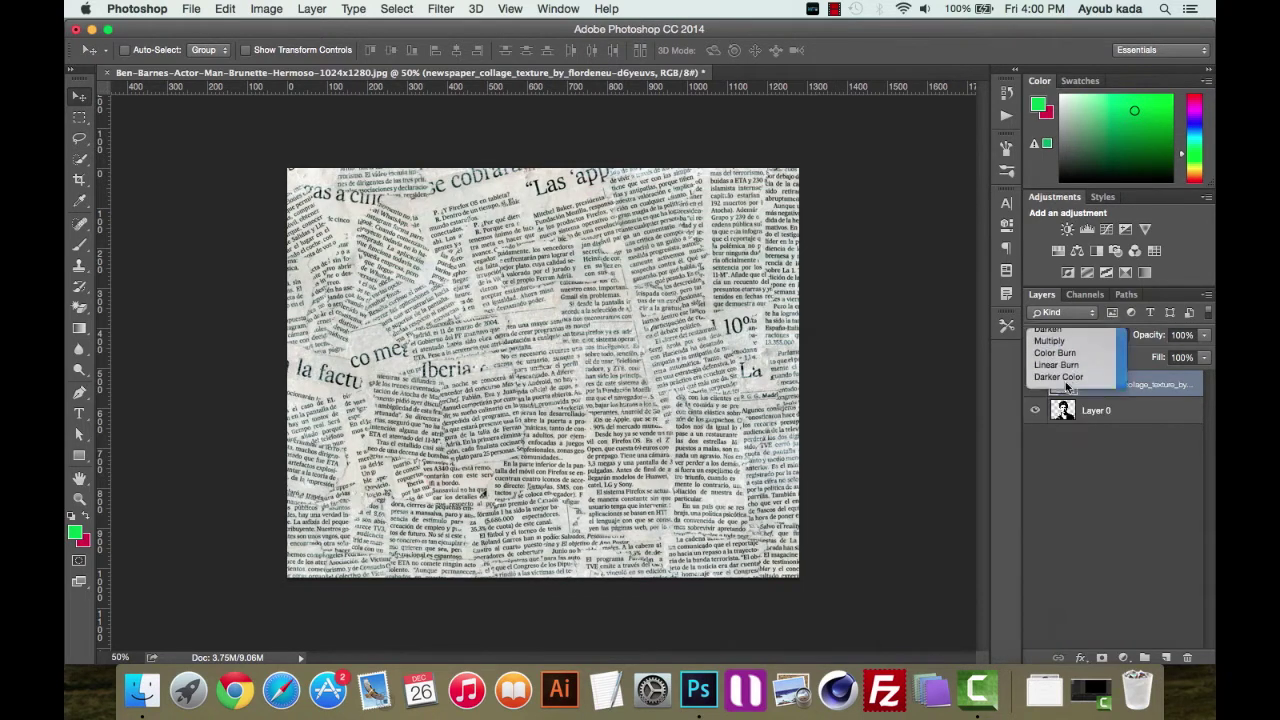
{"action": "right_click", "coordinate": [1184, 384]}
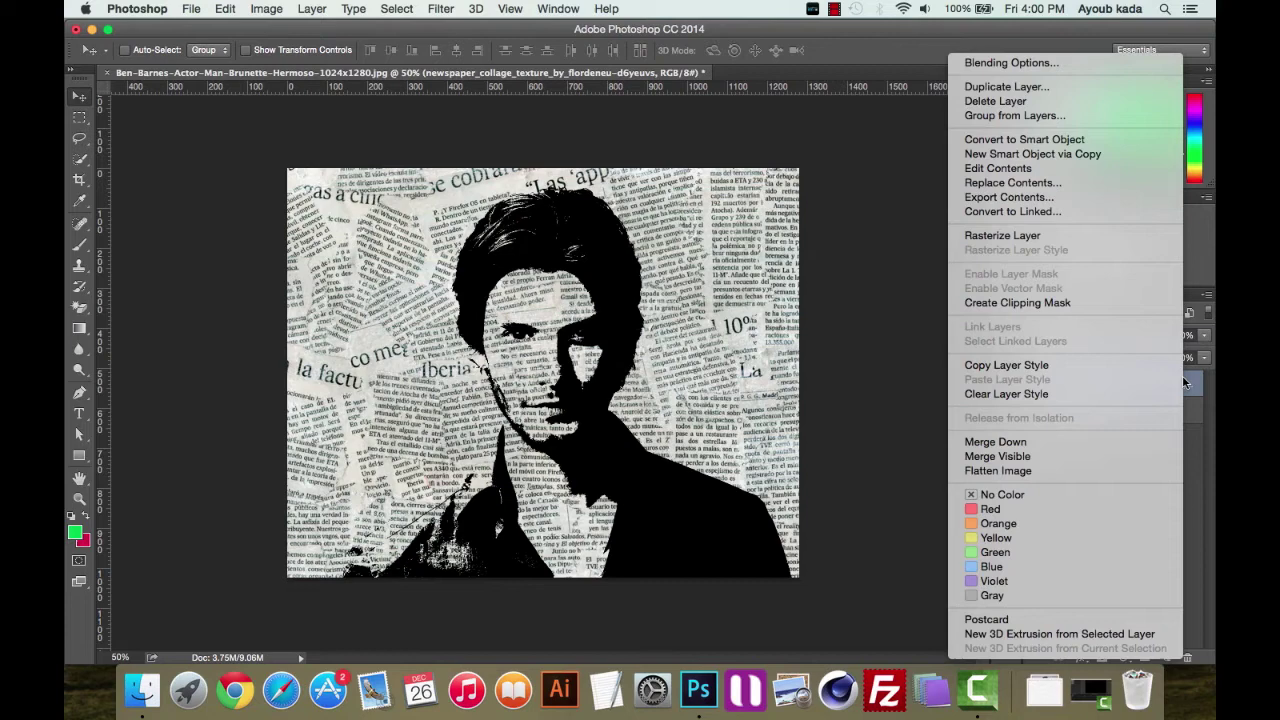
{"action": "left_click", "coordinate": [1001, 304]}
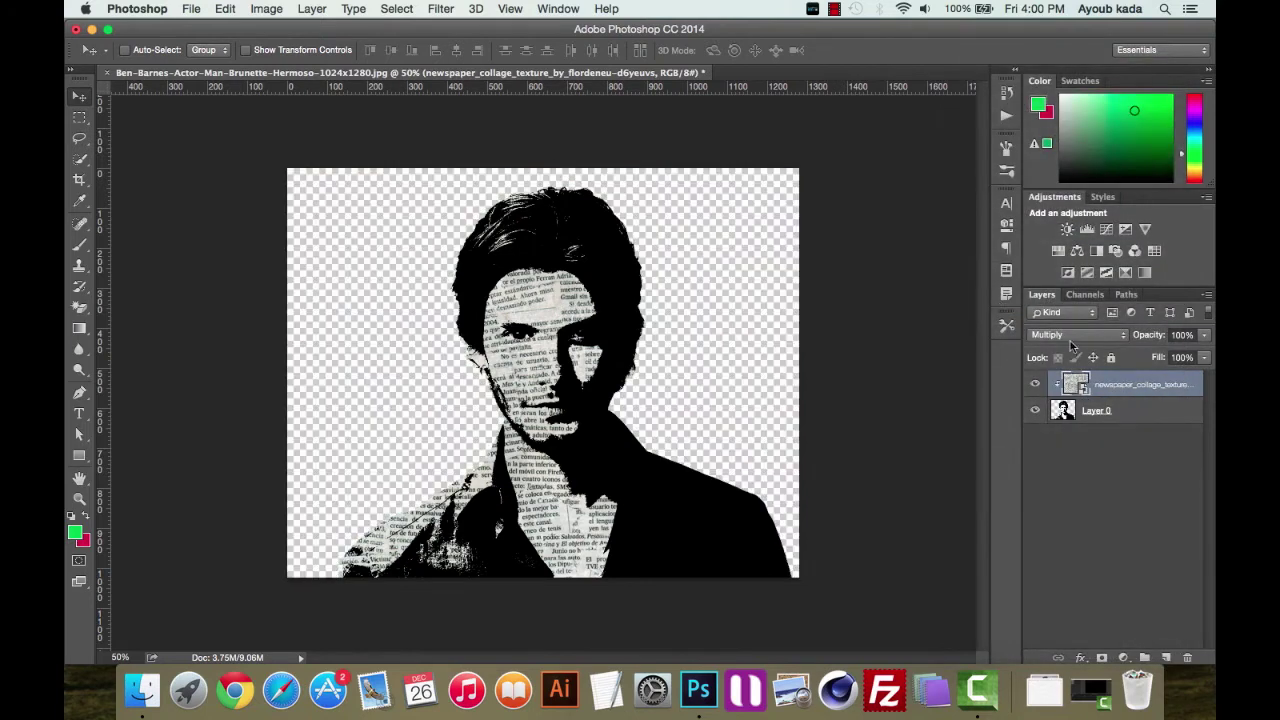
{"action": "left_click", "coordinate": [1101, 406]}
{"action": "key", "text": "shift+Left"}
{"action": "key", "text": "shift+Left"}
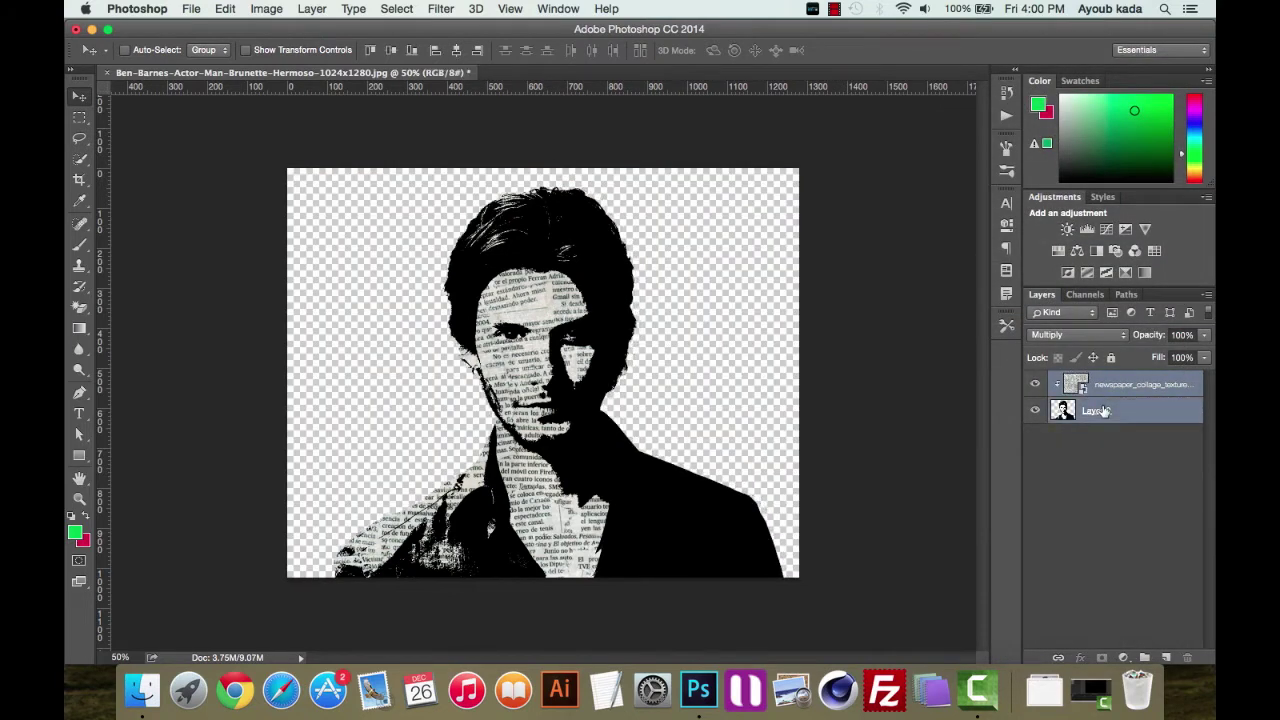
{"action": "key", "text": "shift+Right"}
{"action": "key", "text": "shift+Right"}
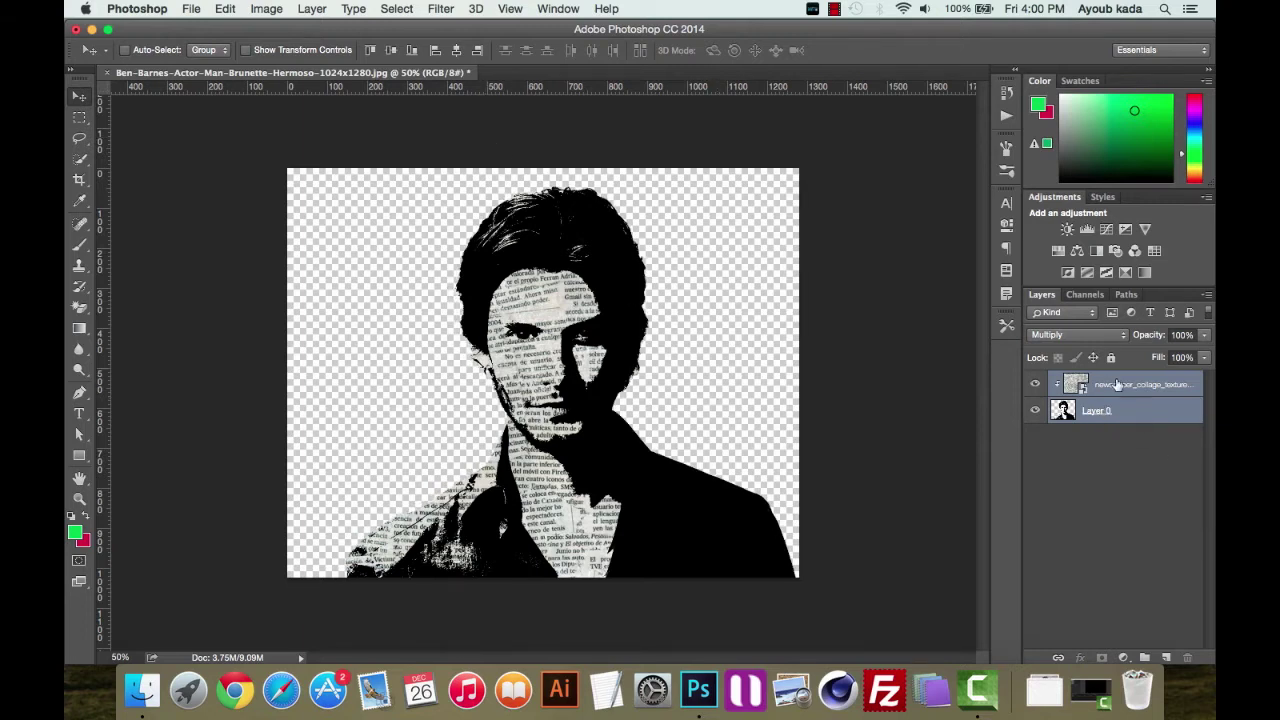
{"action": "left_click", "coordinate": [1125, 388]}
Duplicate the newspaper texture layer and rasterize the top copy
{"action": "left_click", "coordinate": [312, 9]}
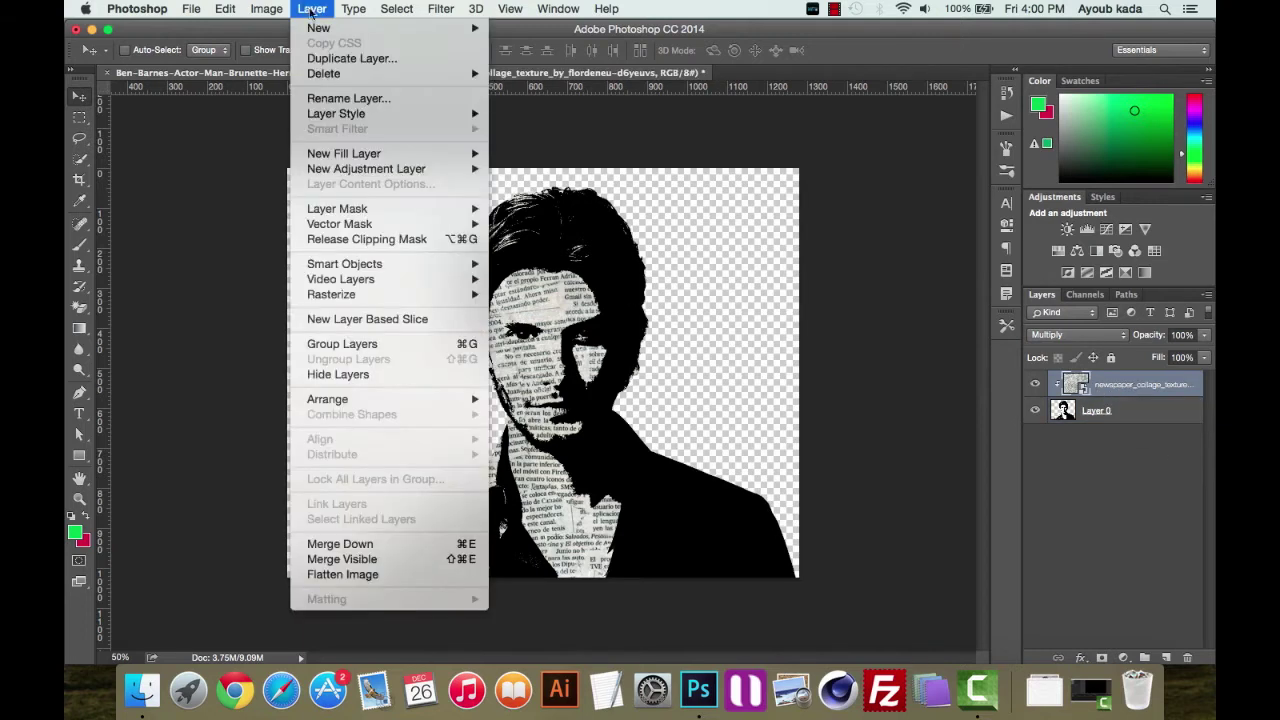
{"action": "left_click", "coordinate": [350, 53]}
{"action": "left_click", "coordinate": [795, 275]}
{"action": "left_click", "coordinate": [1130, 410]}
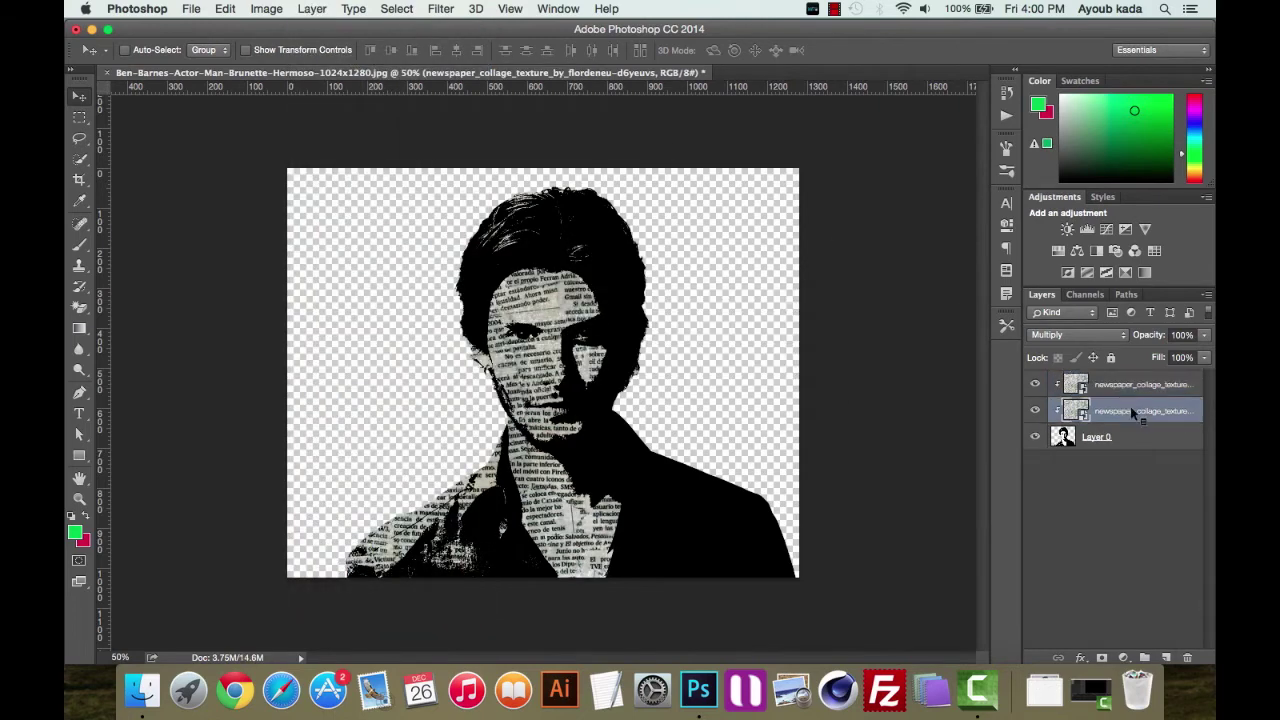
{"action": "right_click", "coordinate": [1132, 412]}
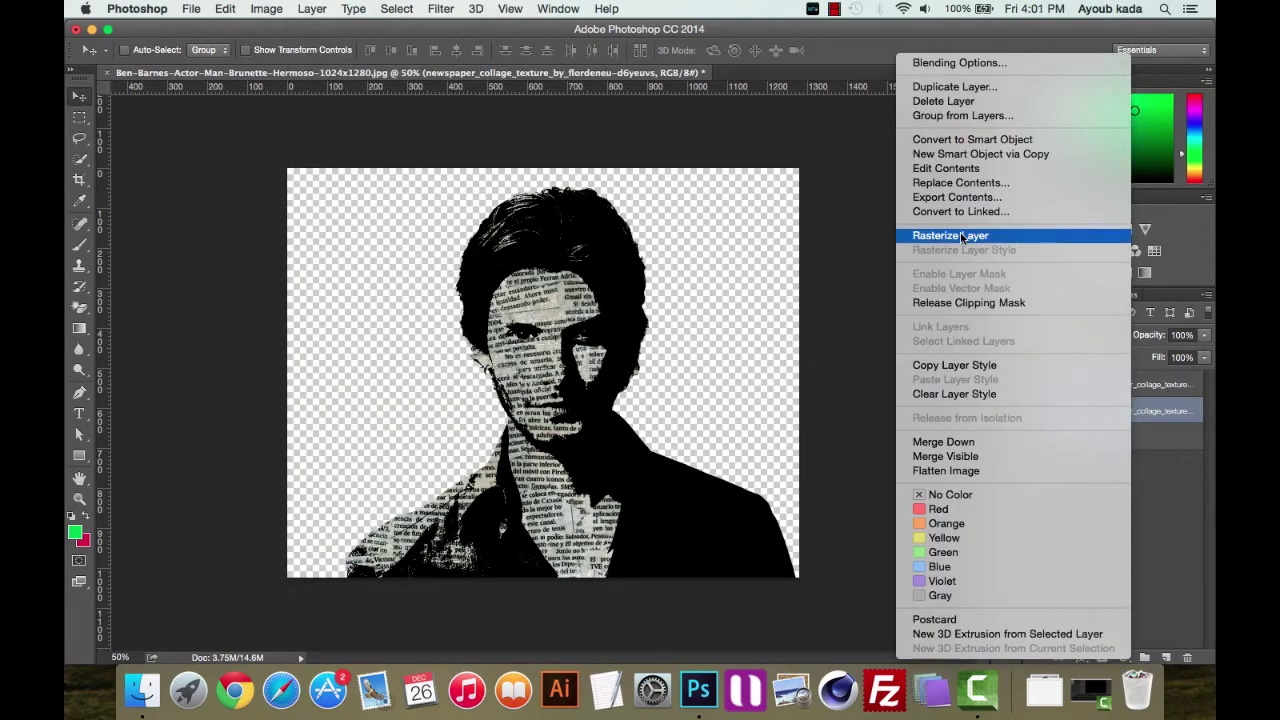
{"action": "left_click", "coordinate": [952, 236]}
{"action": "left_click", "coordinate": [1160, 385]}
{"action": "right_click", "coordinate": [1136, 386]}
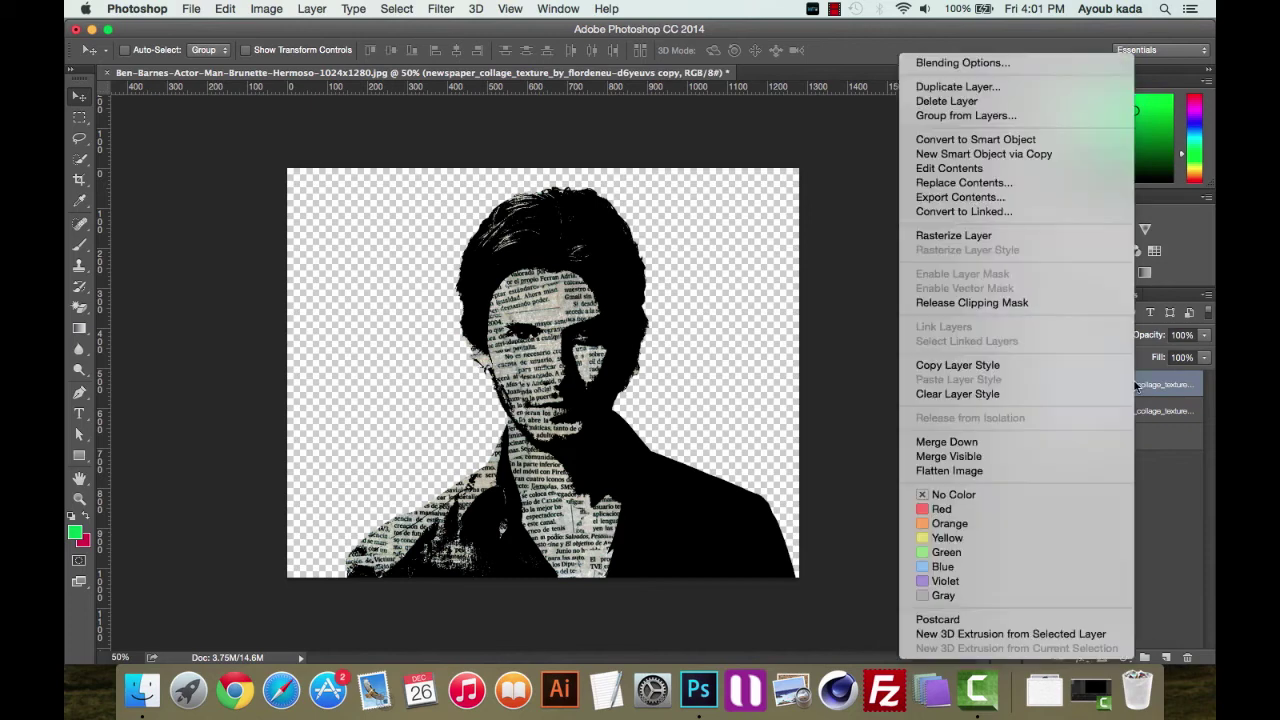
{"action": "left_click", "coordinate": [970, 236]}
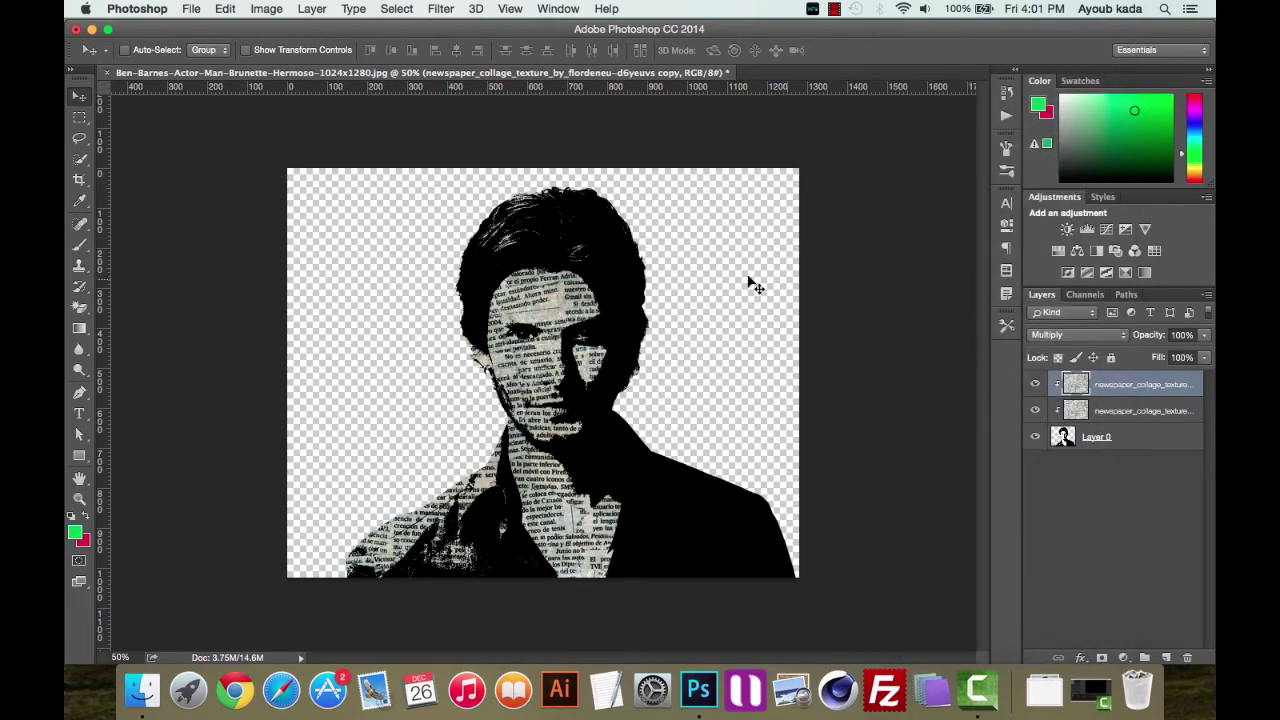
{"action": "left_click", "coordinate": [196, 9]}
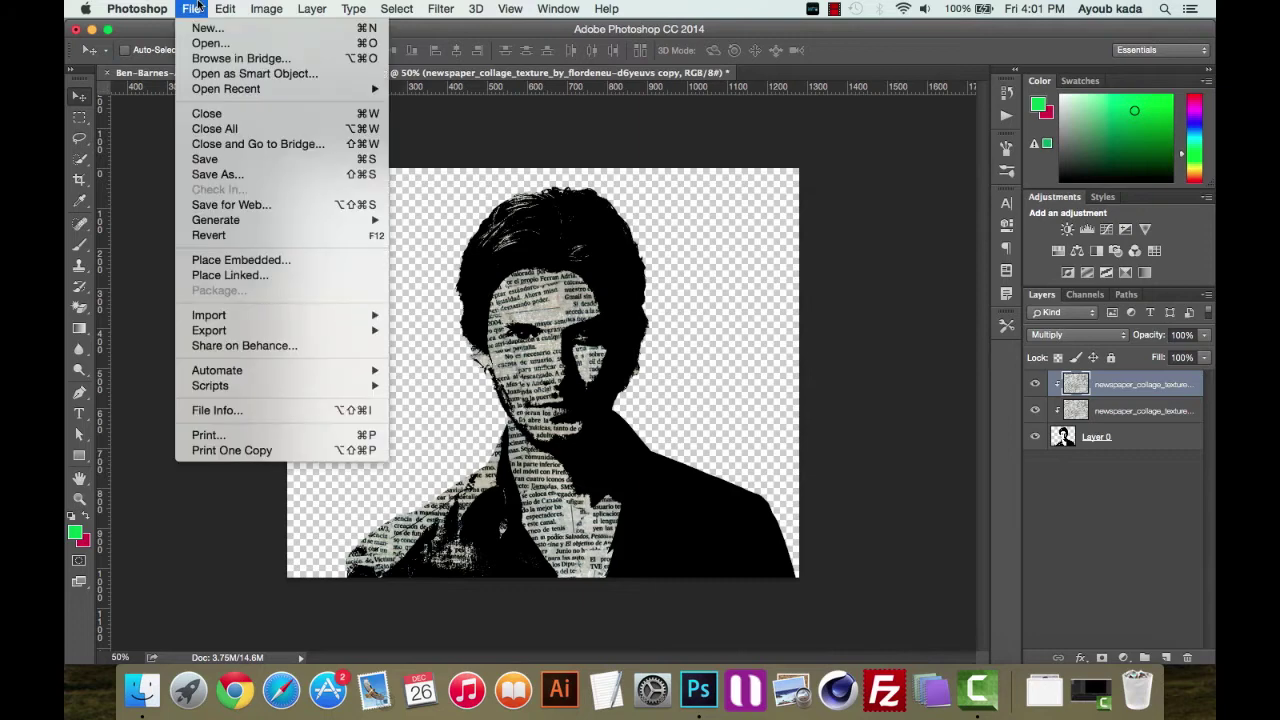
{"action": "mouse_move", "coordinate": [292, 52]}
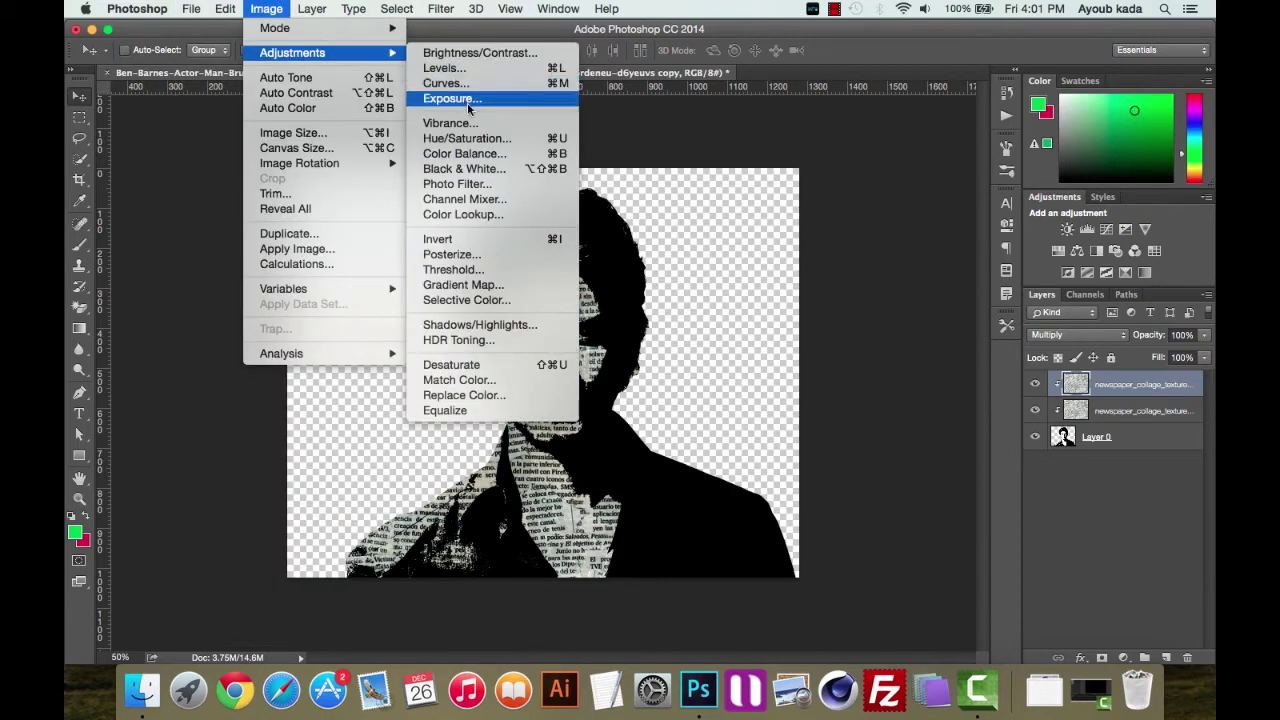
Invert the top newspaper copy's colours, then desaturate it to grey
{"action": "left_click", "coordinate": [478, 243]}
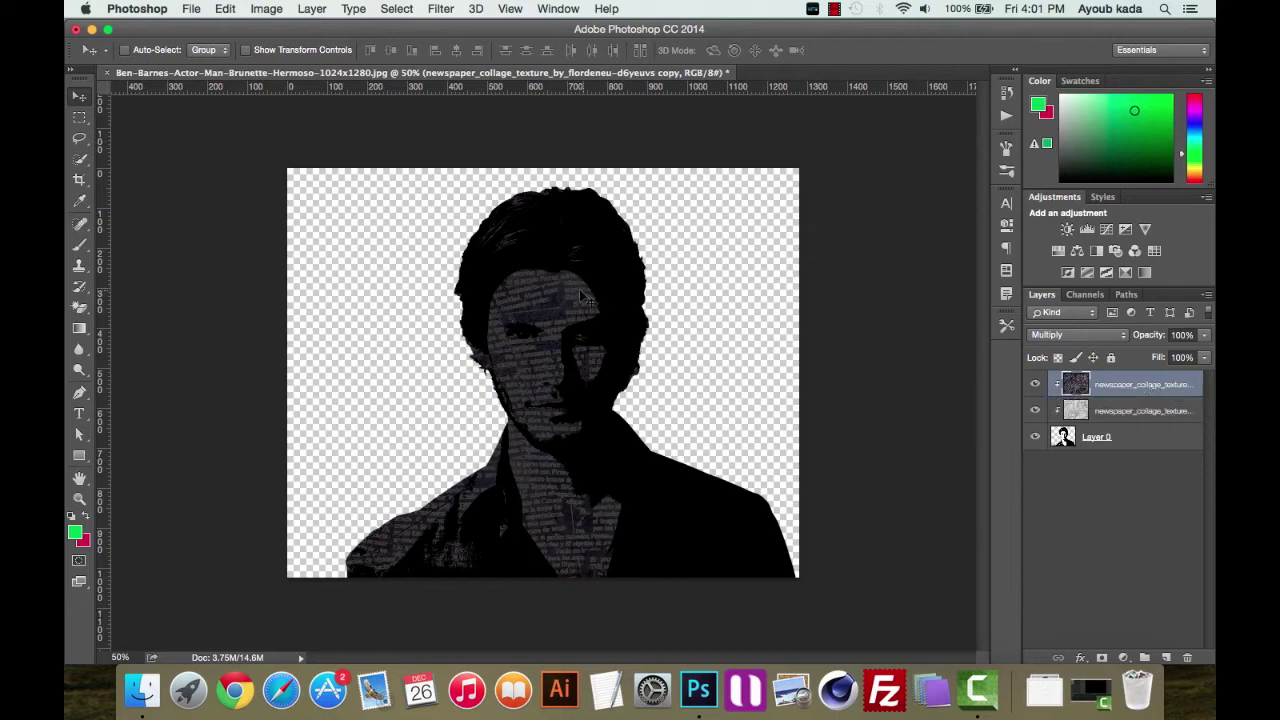
{"action": "left_click", "coordinate": [252, 8]}
{"action": "mouse_move", "coordinate": [292, 52]}
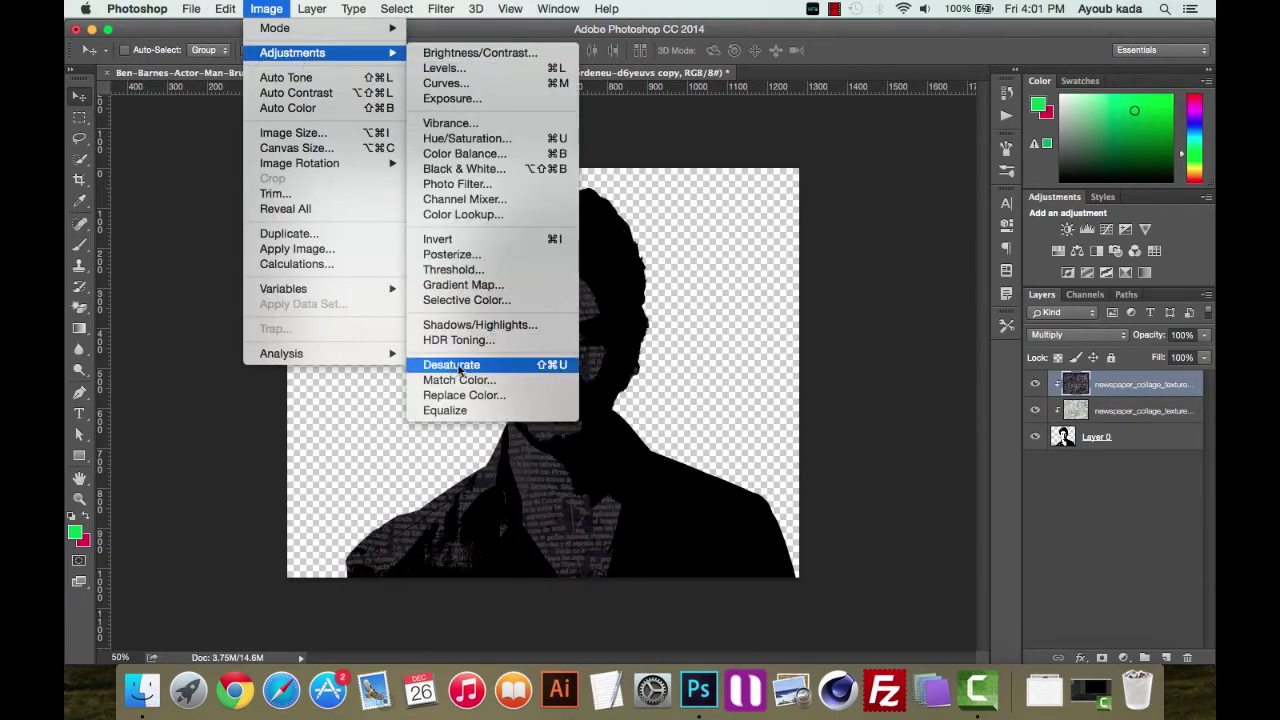
{"action": "left_click", "coordinate": [460, 366]}
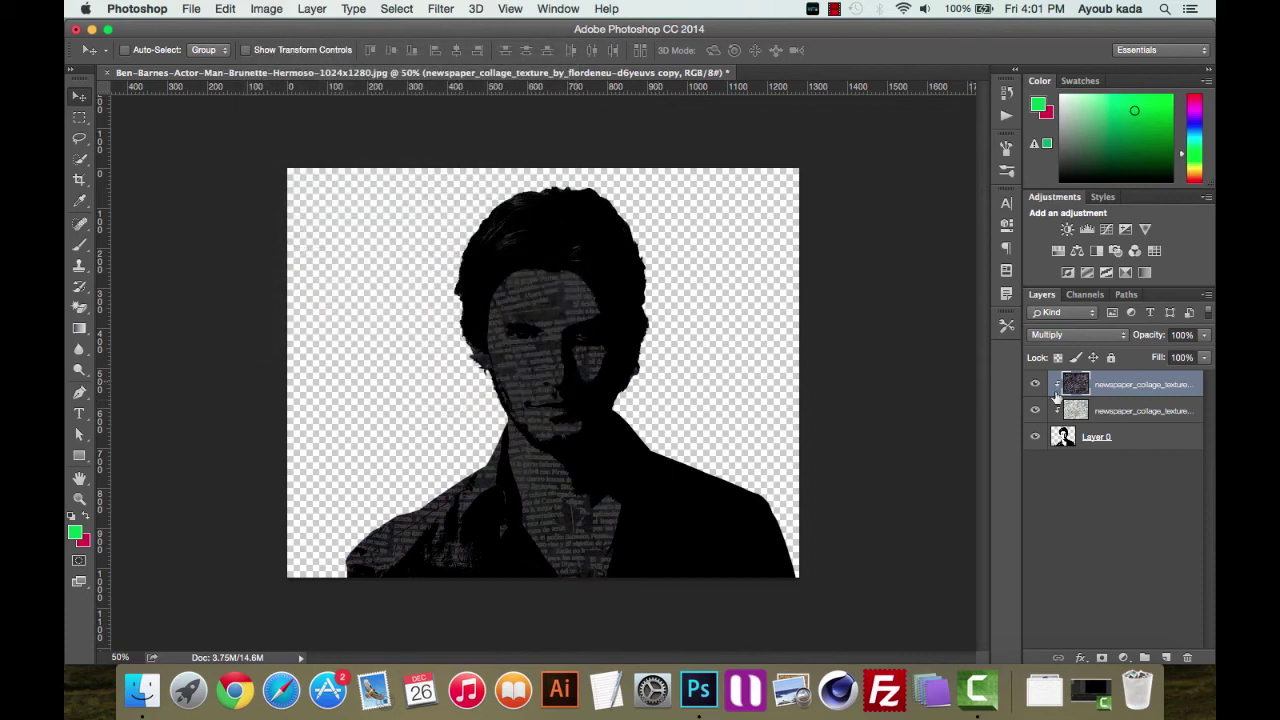
Switch the top newspaper copy to Lighten blend mode, keeping it clipped to the portrait
{"action": "right_click", "coordinate": [1130, 385]}
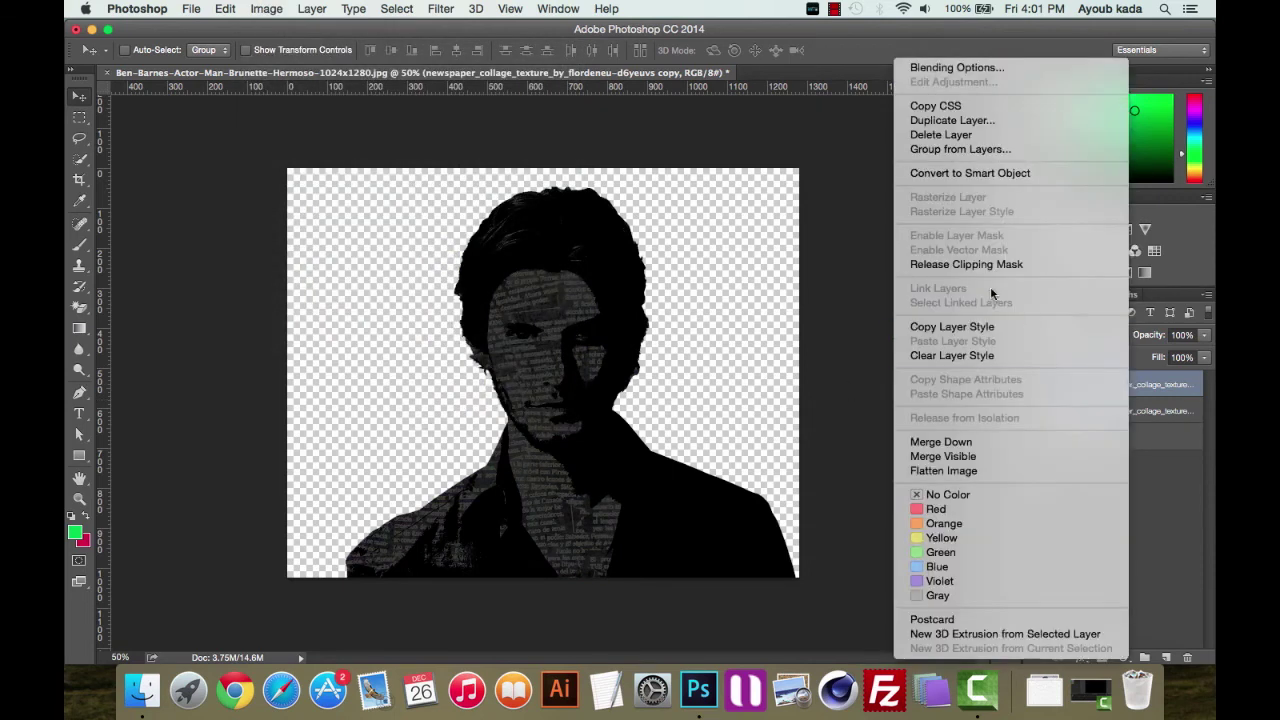
{"action": "left_click", "coordinate": [966, 264]}
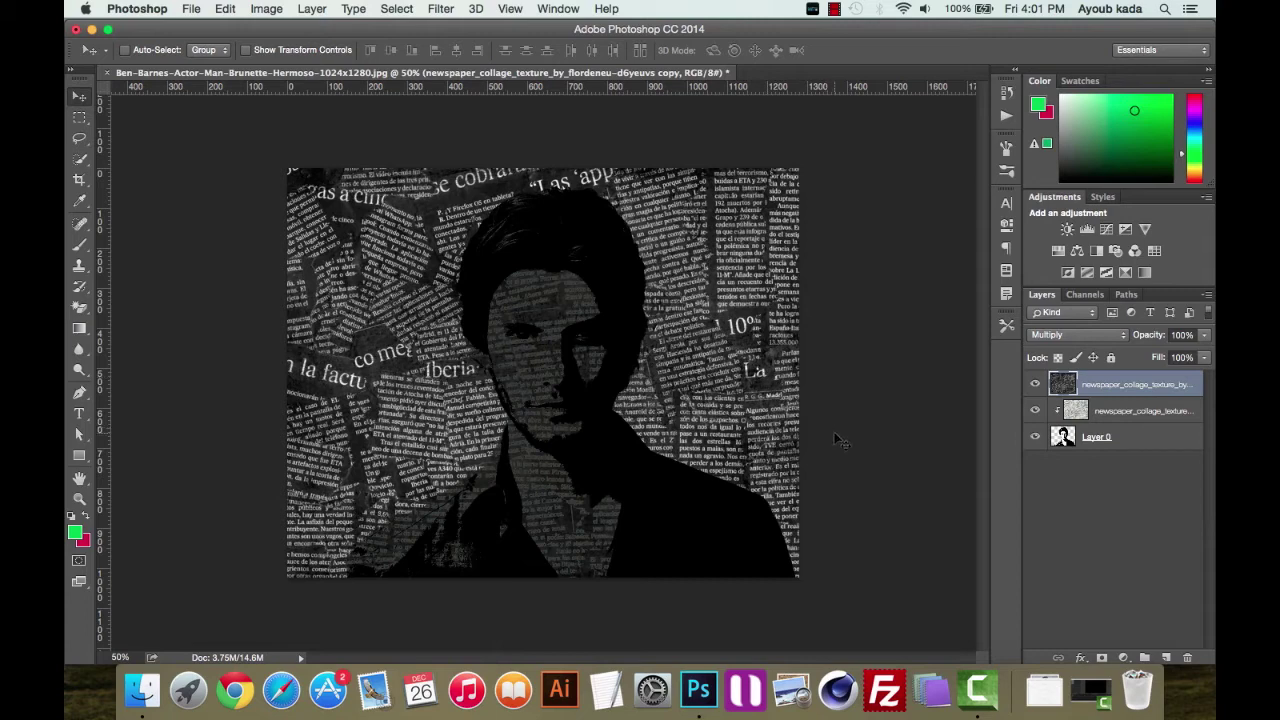
{"action": "left_click", "coordinate": [1060, 336]}
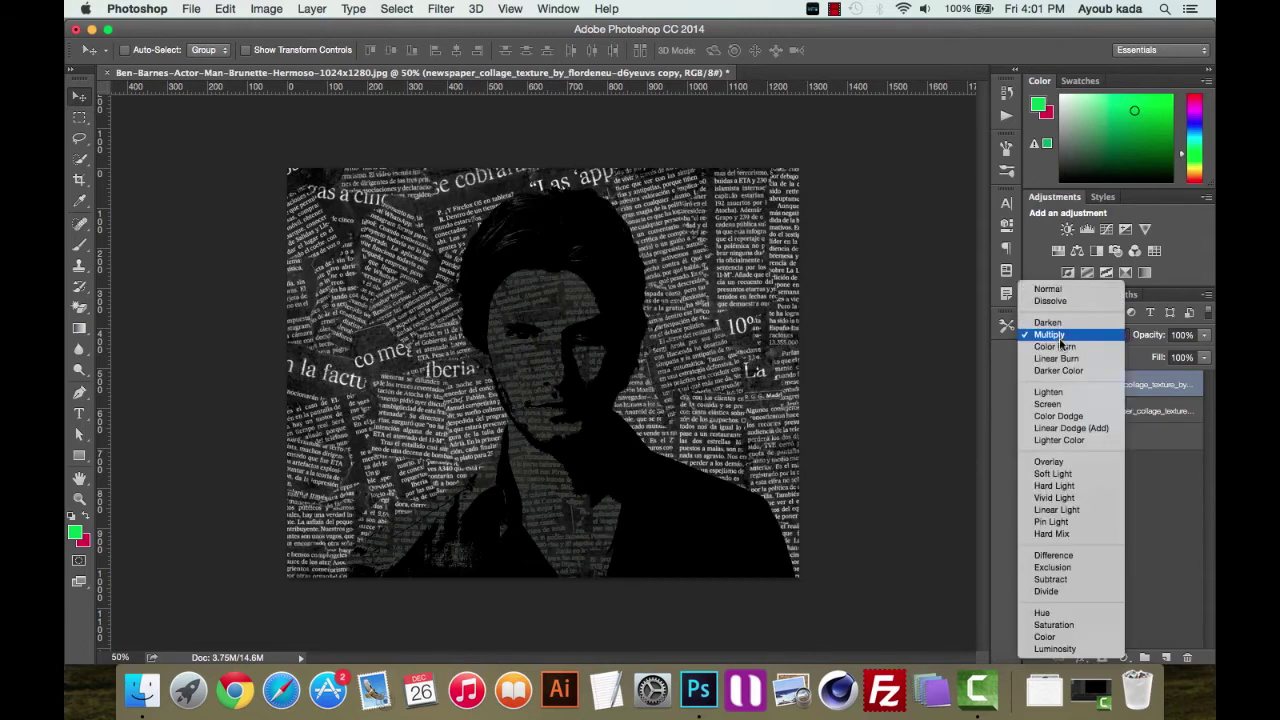
{"action": "left_click", "coordinate": [1066, 393]}
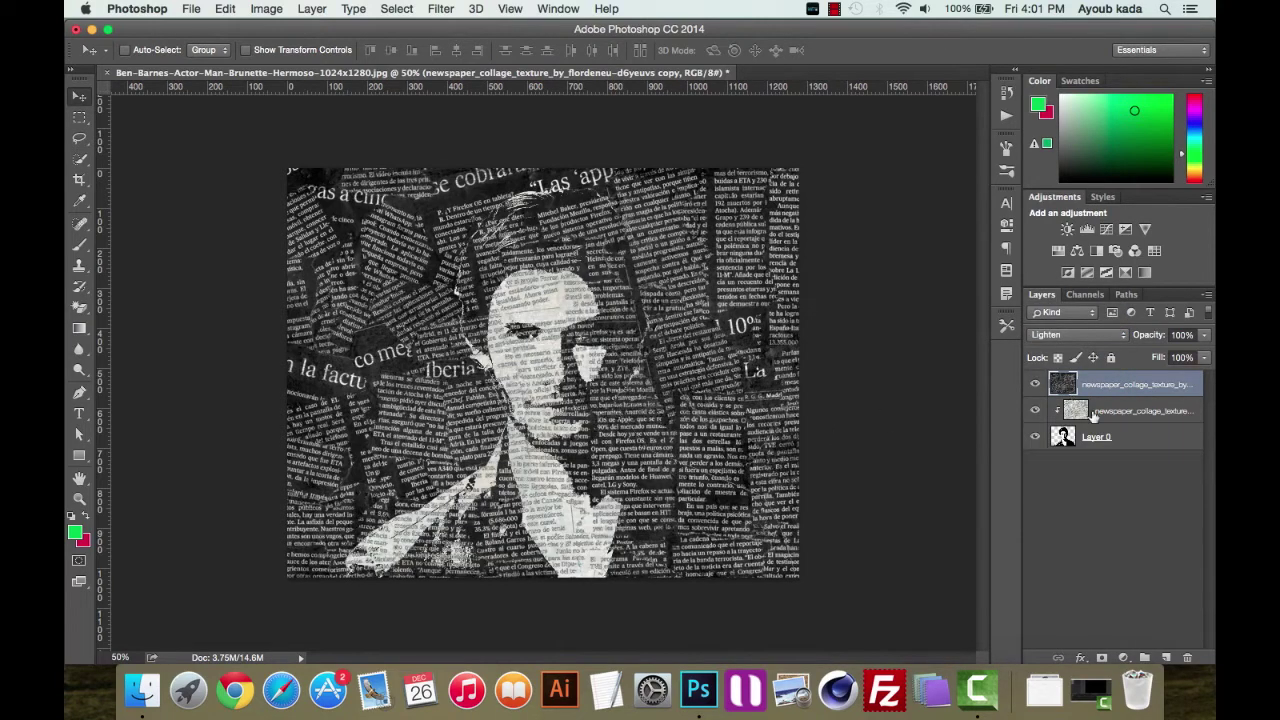
{"action": "right_click", "coordinate": [1133, 385]}
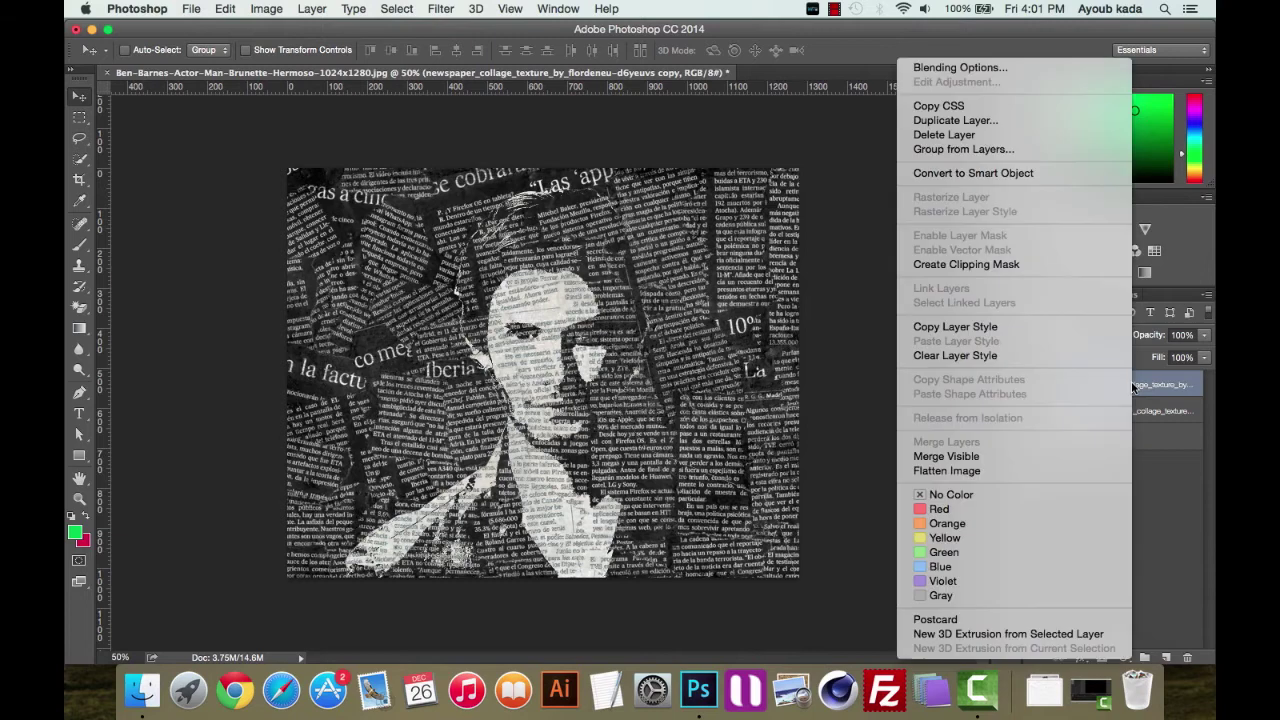
{"action": "left_click", "coordinate": [977, 265]}
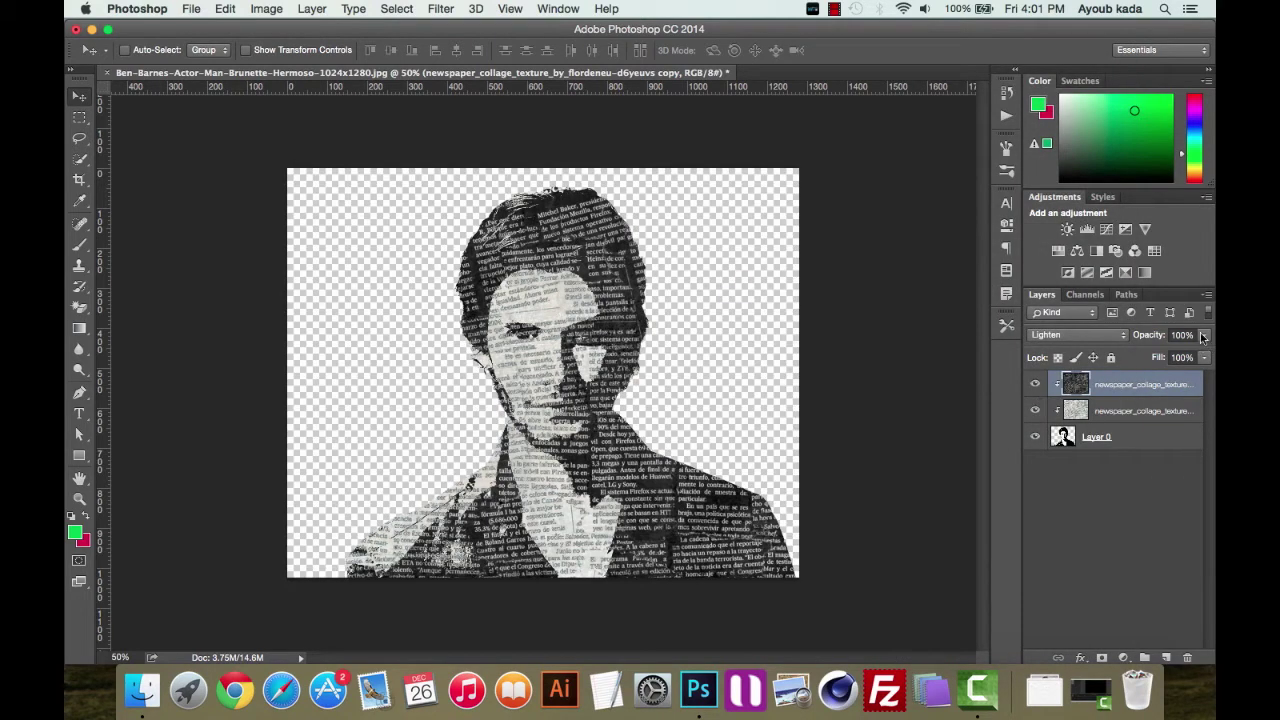
Lower the top copy's opacity to 37%, then select all three layers
{"action": "left_click", "coordinate": [1203, 337]}
{"action": "left_click", "coordinate": [1168, 355]}
{"action": "left_click_drag", "start_coordinate": [1165, 358], "coordinate": [1156, 355]}
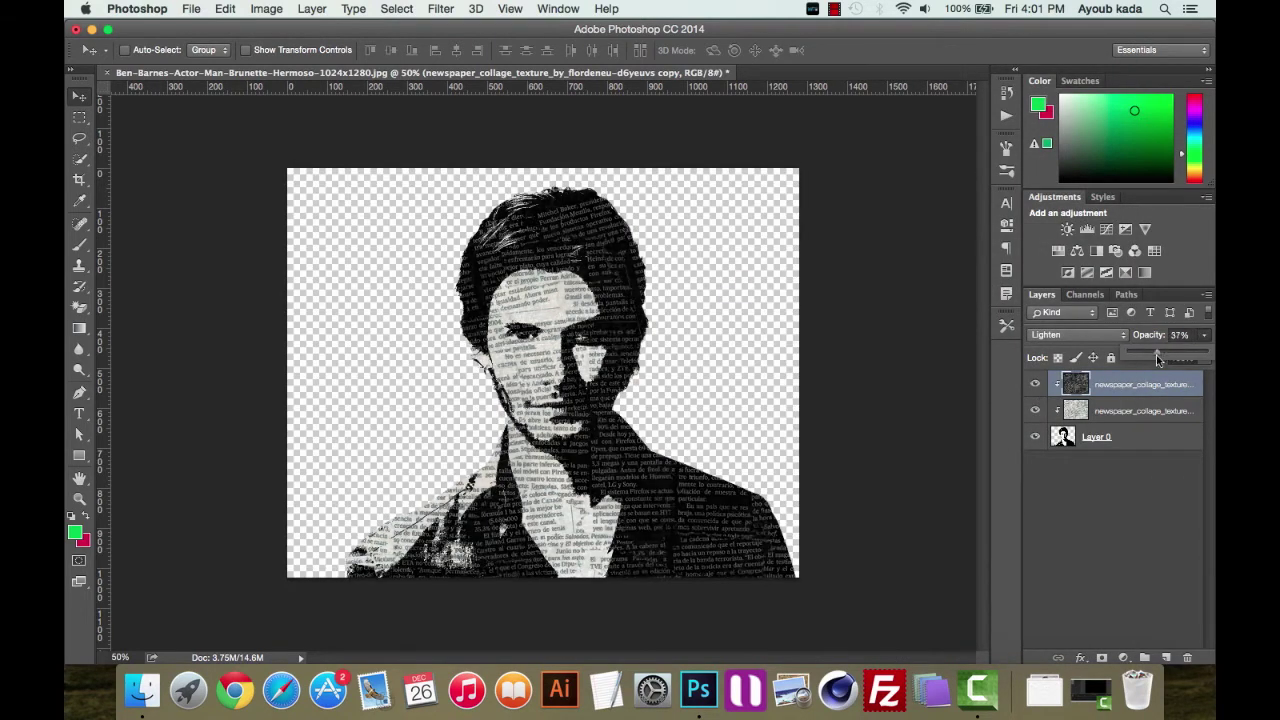
{"action": "left_click", "coordinate": [1145, 397]}
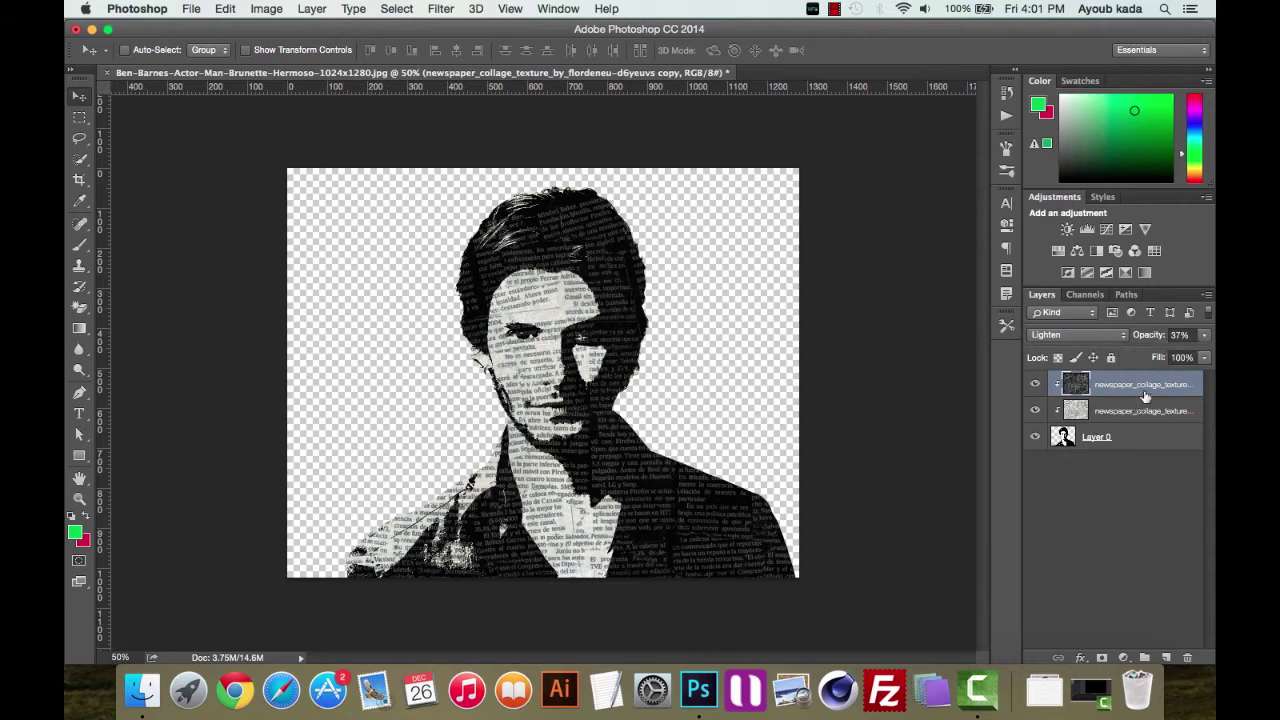
{"action": "left_click", "coordinate": [1146, 437], "text": "shift"}
{"action": "key", "text": "super+equal"}
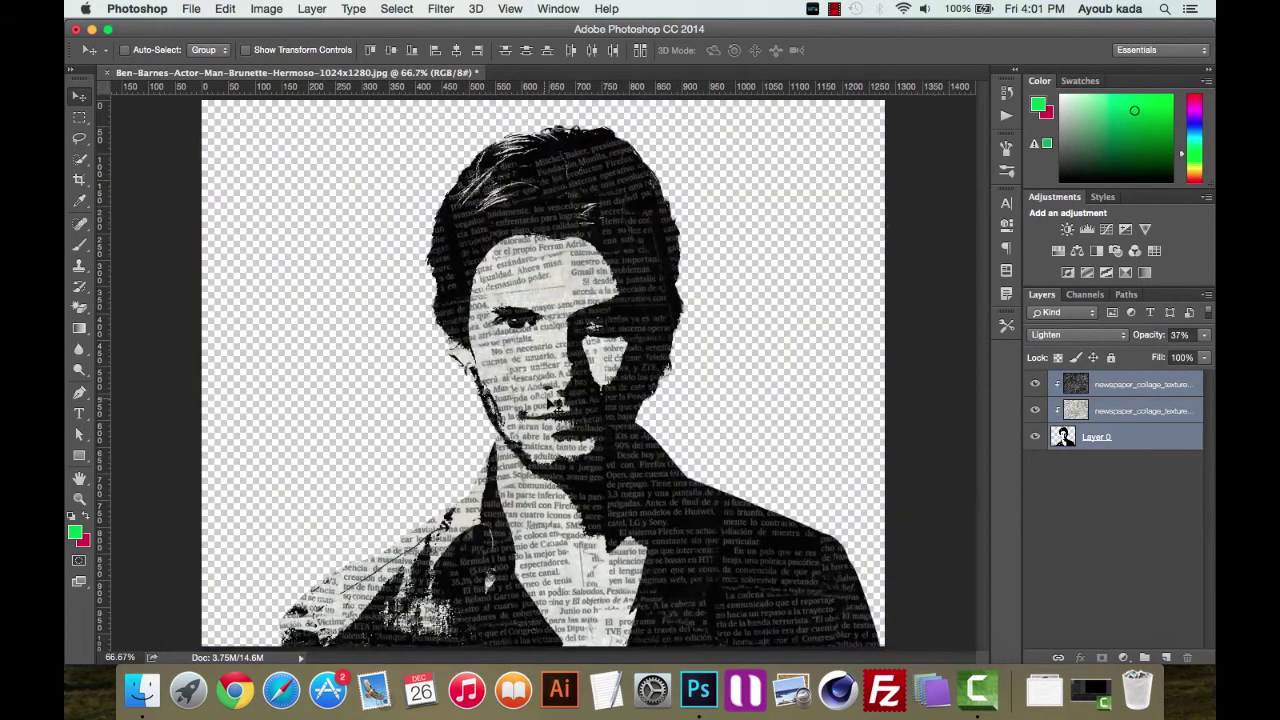
{"action": "key", "text": "super+minus"}
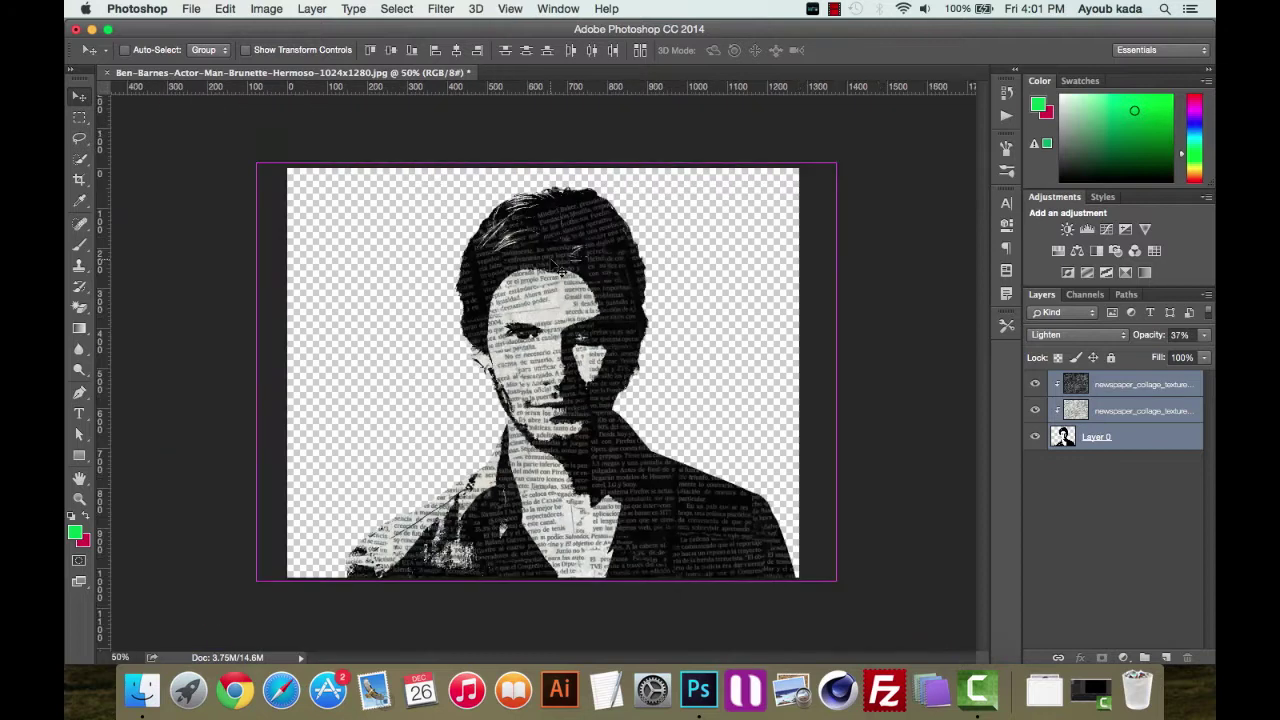
Place paper-bg.jpg scaled to fill the canvas and move it beneath the portrait layers
{"action": "left_click", "coordinate": [1055, 698]}
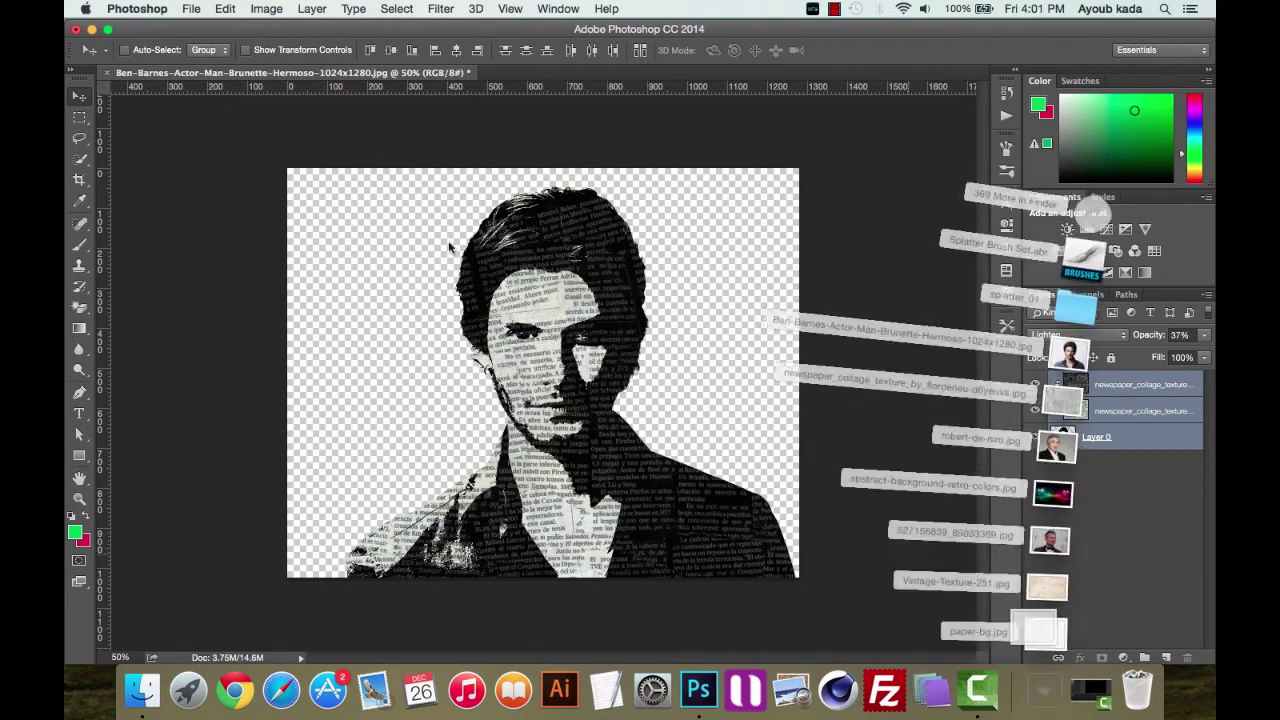
{"action": "mouse_move", "coordinate": [1046, 627]}
{"action": "left_mouse_down"}
{"action": "mouse_move", "coordinate": [700, 493]}
{"action": "mouse_move", "coordinate": [821, 580]}
{"action": "left_mouse_up"}
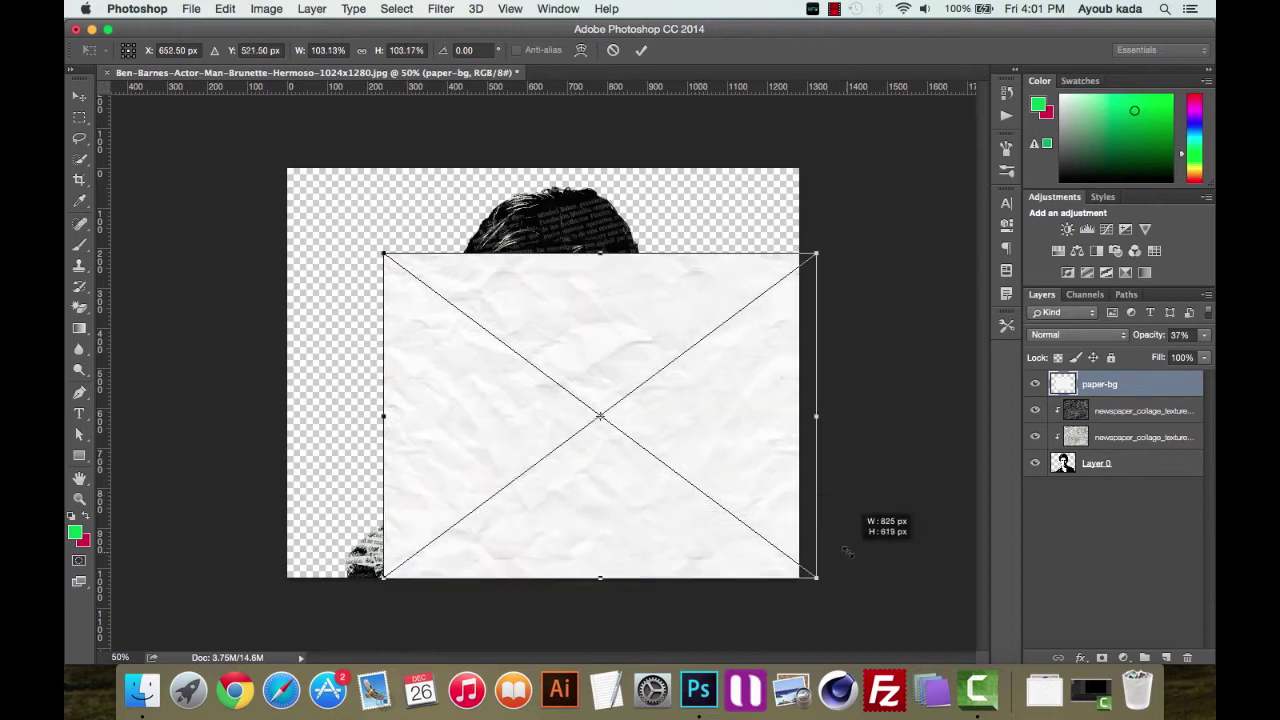
{"action": "left_click_drag", "start_coordinate": [372, 244], "coordinate": [287, 168]}
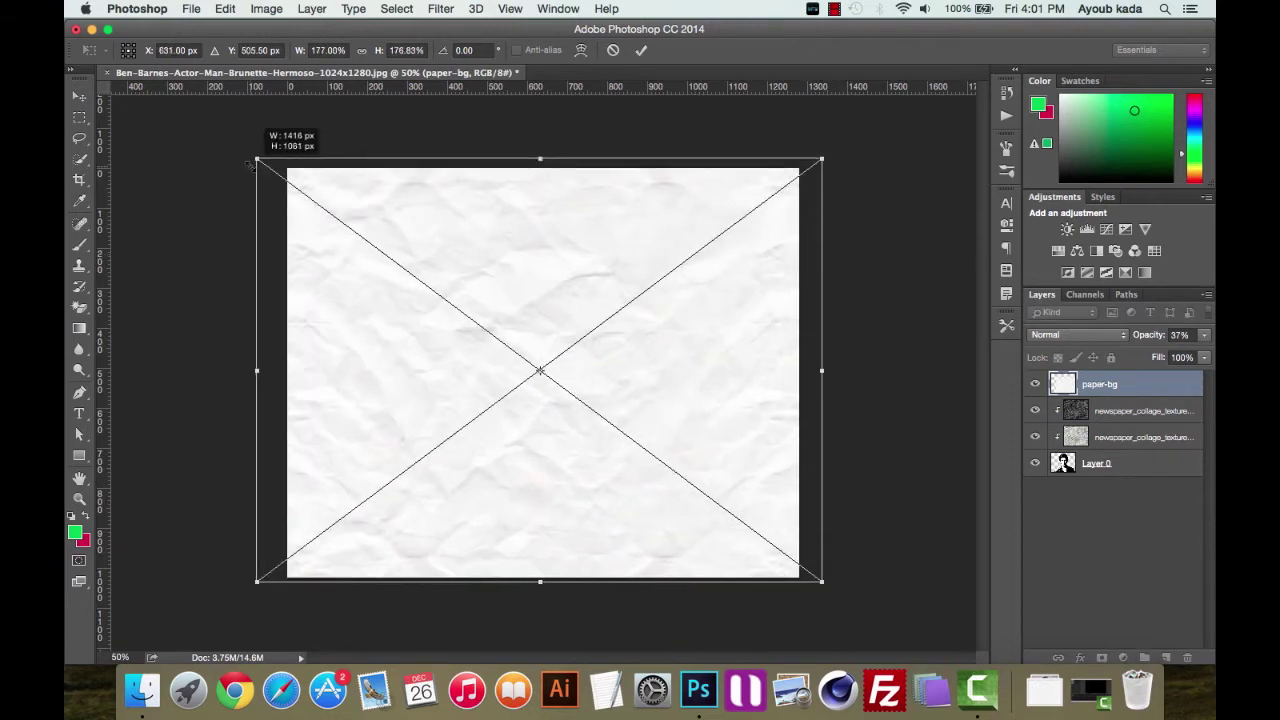
{"action": "key", "text": "Return"}
{"action": "key", "text": "0"}
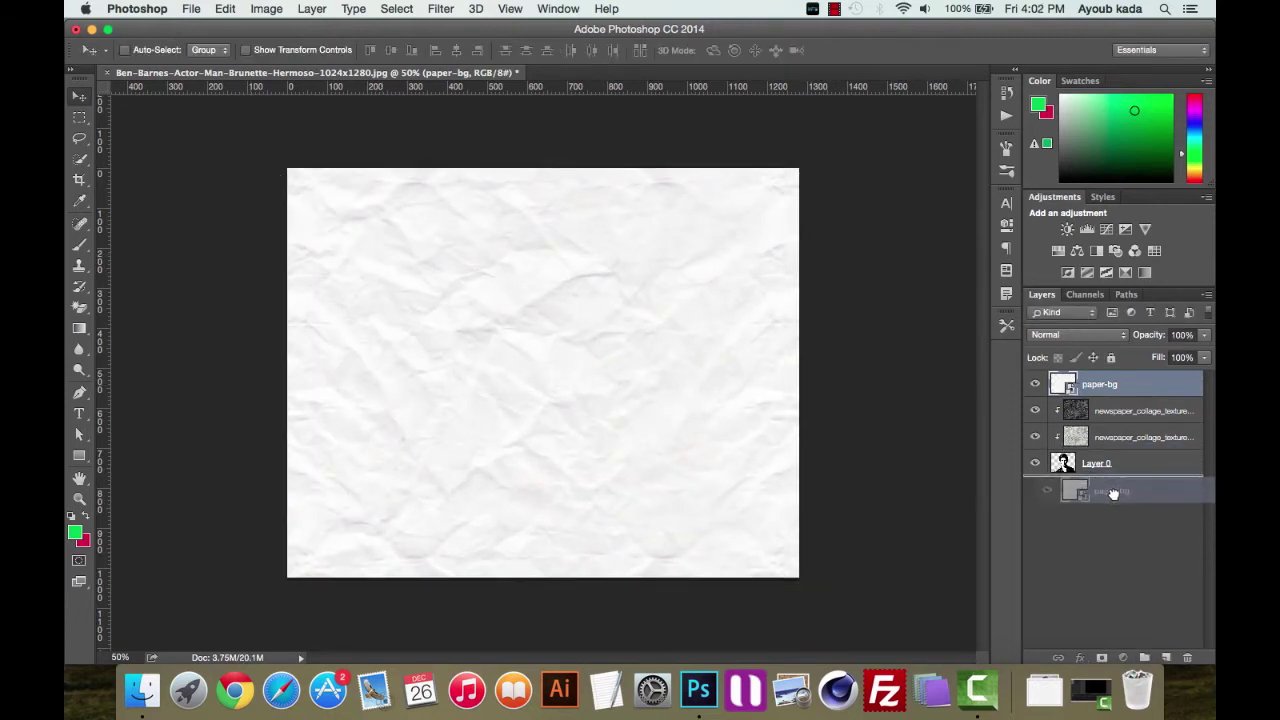
{"action": "left_click_drag", "start_coordinate": [1075, 388], "coordinate": [1130, 480]}
Give the paper-bg layer a light grey (e6e8e3) Color Overlay at reduced opacity
{"action": "double_click", "coordinate": [1150, 467]}
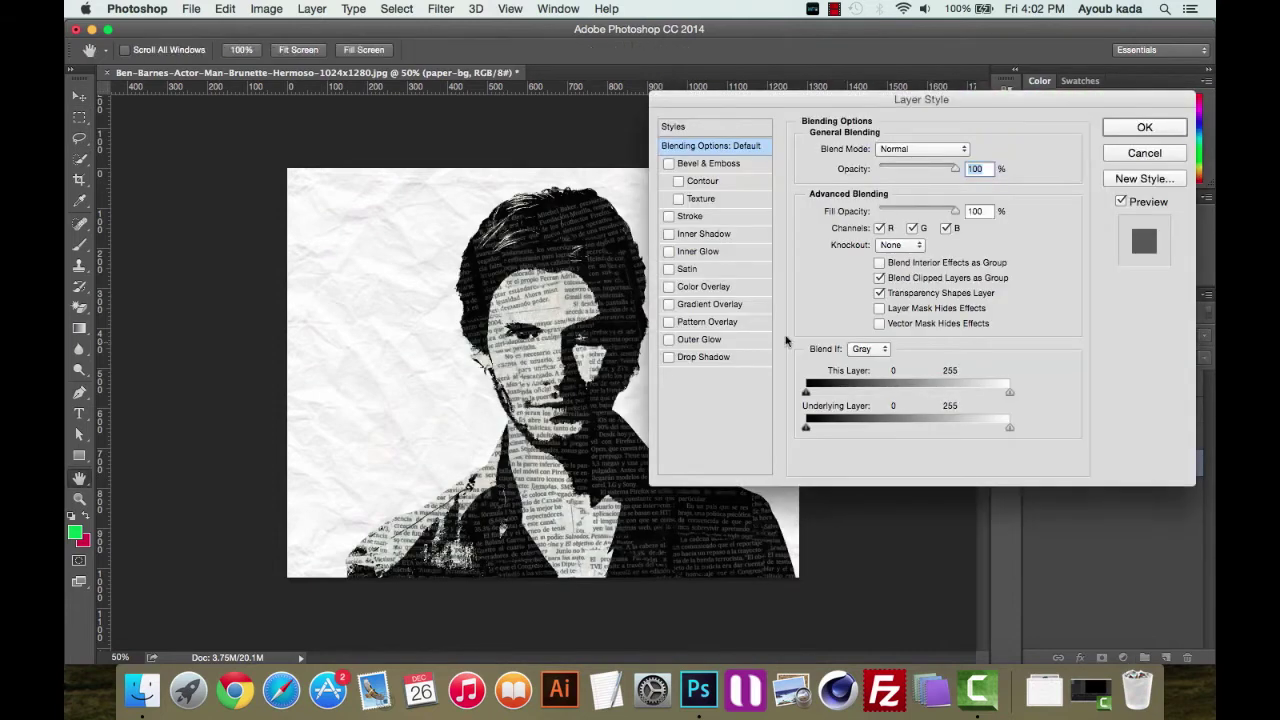
{"action": "left_click", "coordinate": [715, 287]}
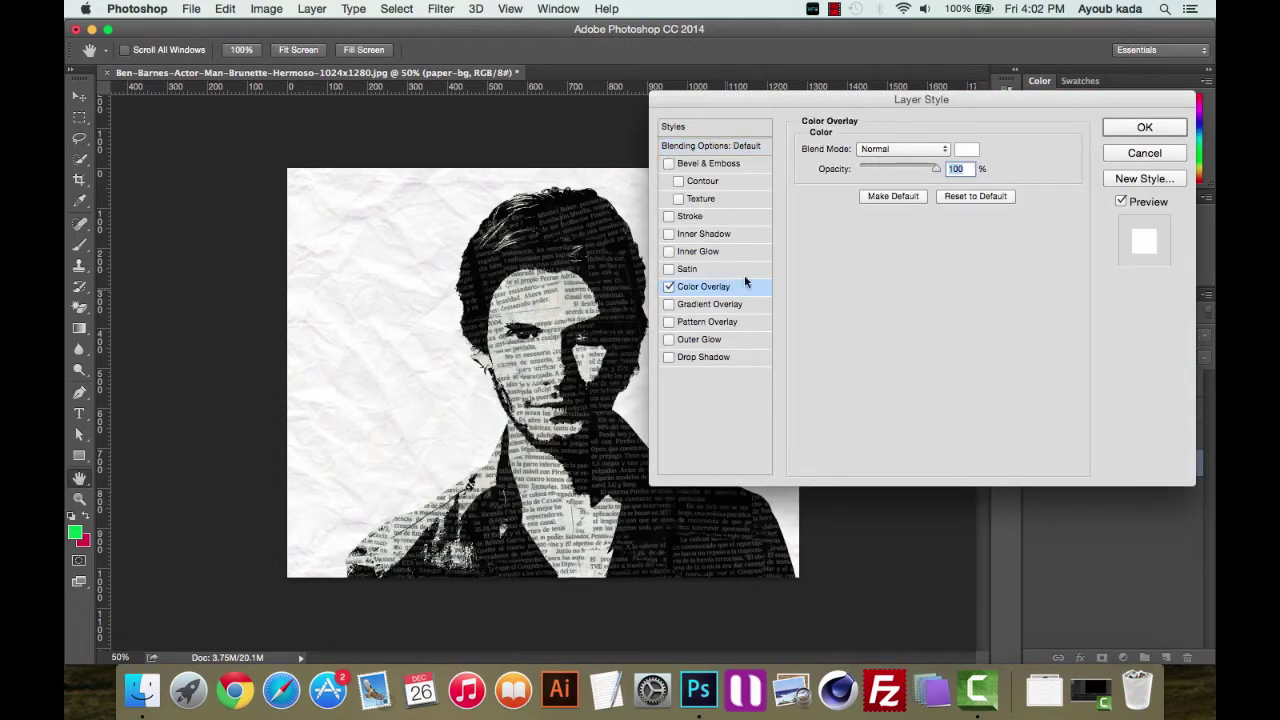
{"action": "left_click", "coordinate": [971, 157]}
{"action": "left_click", "coordinate": [565, 519]}
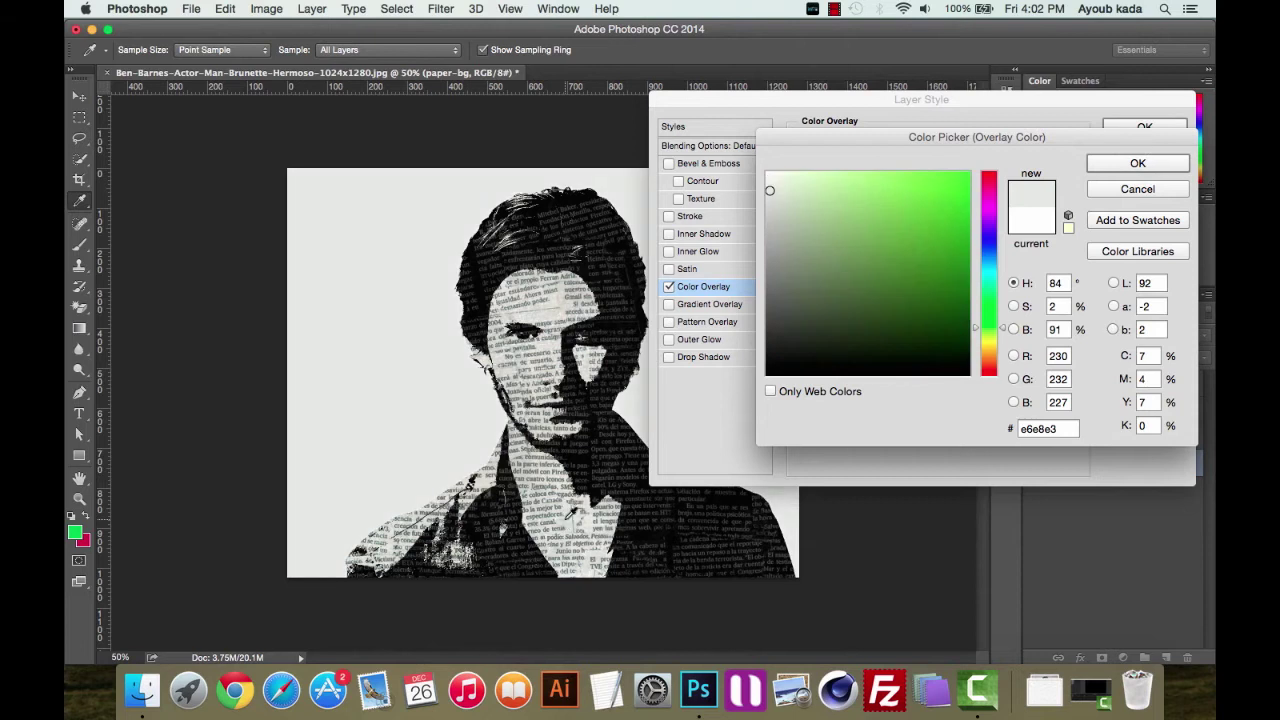
{"action": "key", "text": "Return"}
{"action": "left_click_drag", "start_coordinate": [934, 168], "coordinate": [902, 172]}
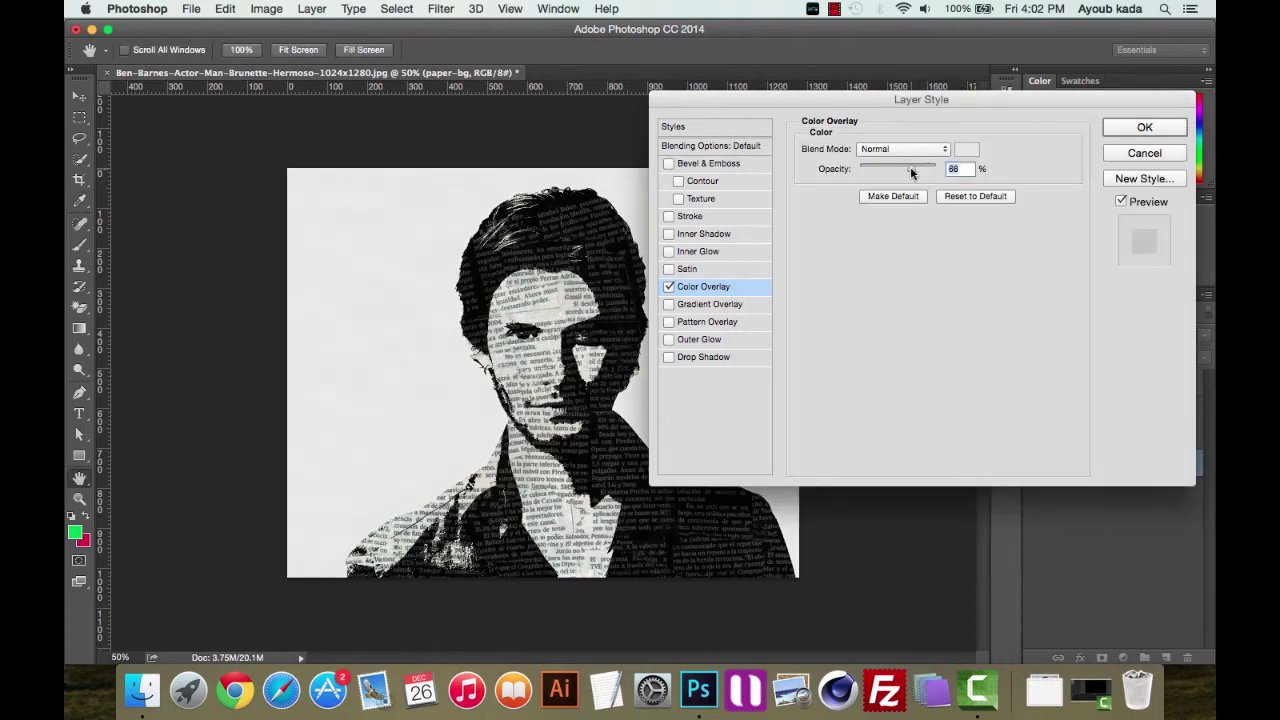
{"action": "key", "text": "Return"}
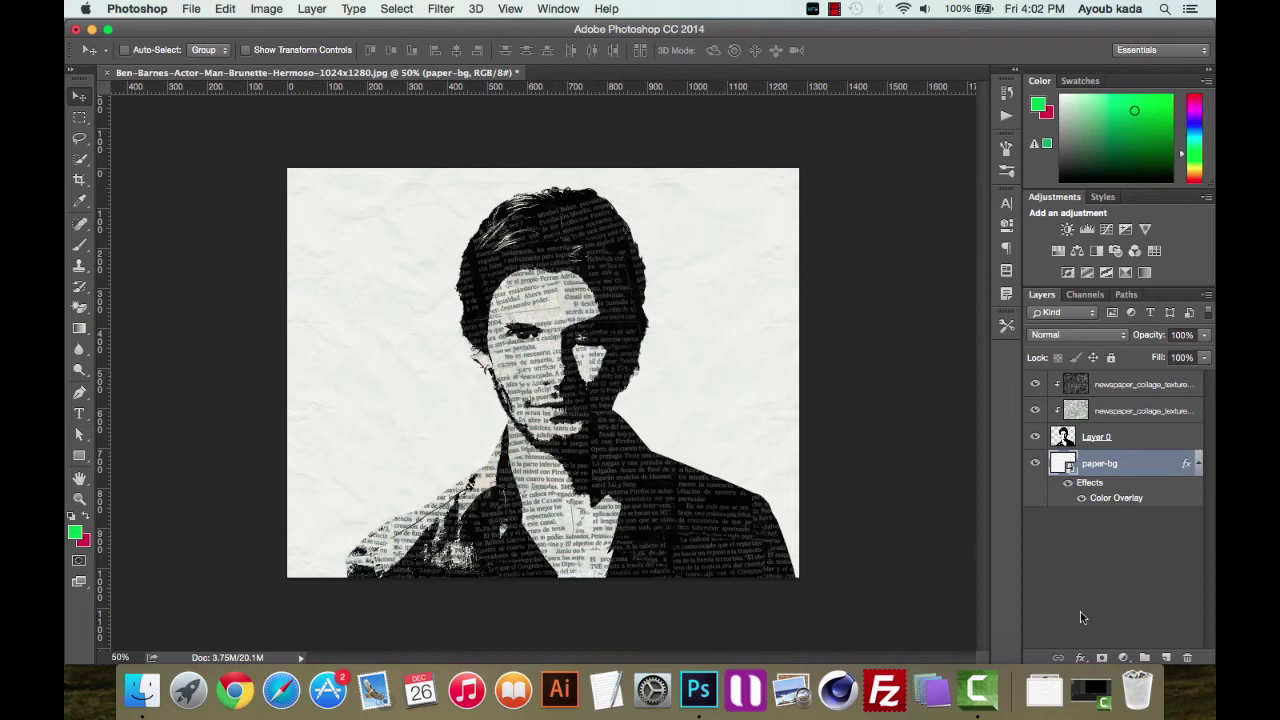
{"action": "left_click", "coordinate": [1046, 700]}
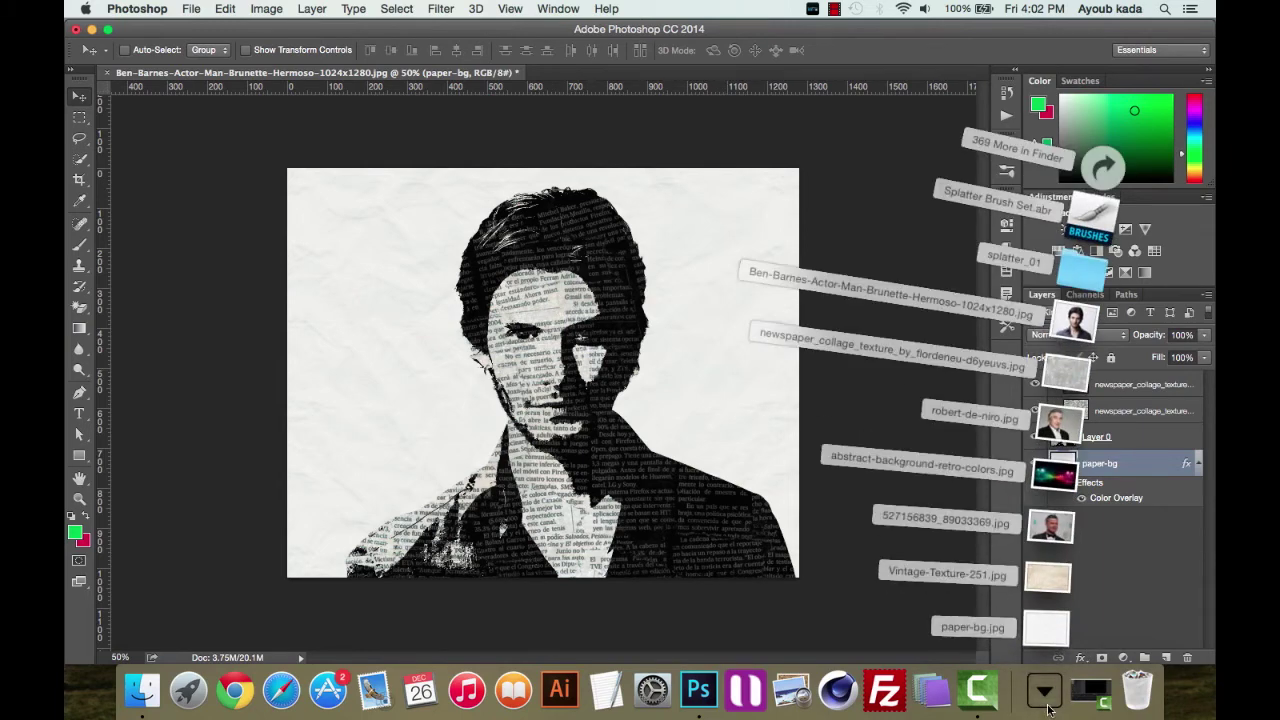
Change the foreground colour from green to a bright pinkish red (d14758)
{"action": "left_click", "coordinate": [1046, 700]}
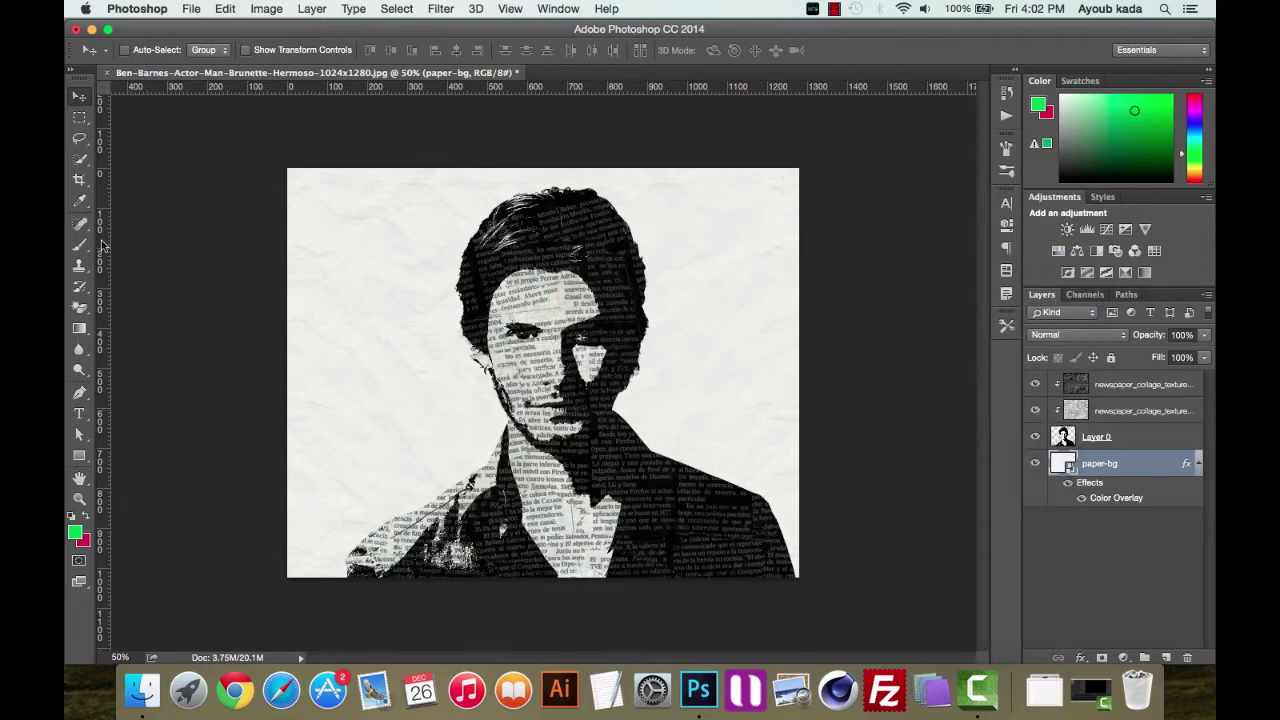
{"action": "left_click", "coordinate": [75, 533]}
{"action": "left_click_drag", "start_coordinate": [988, 175], "coordinate": [994, 179]}
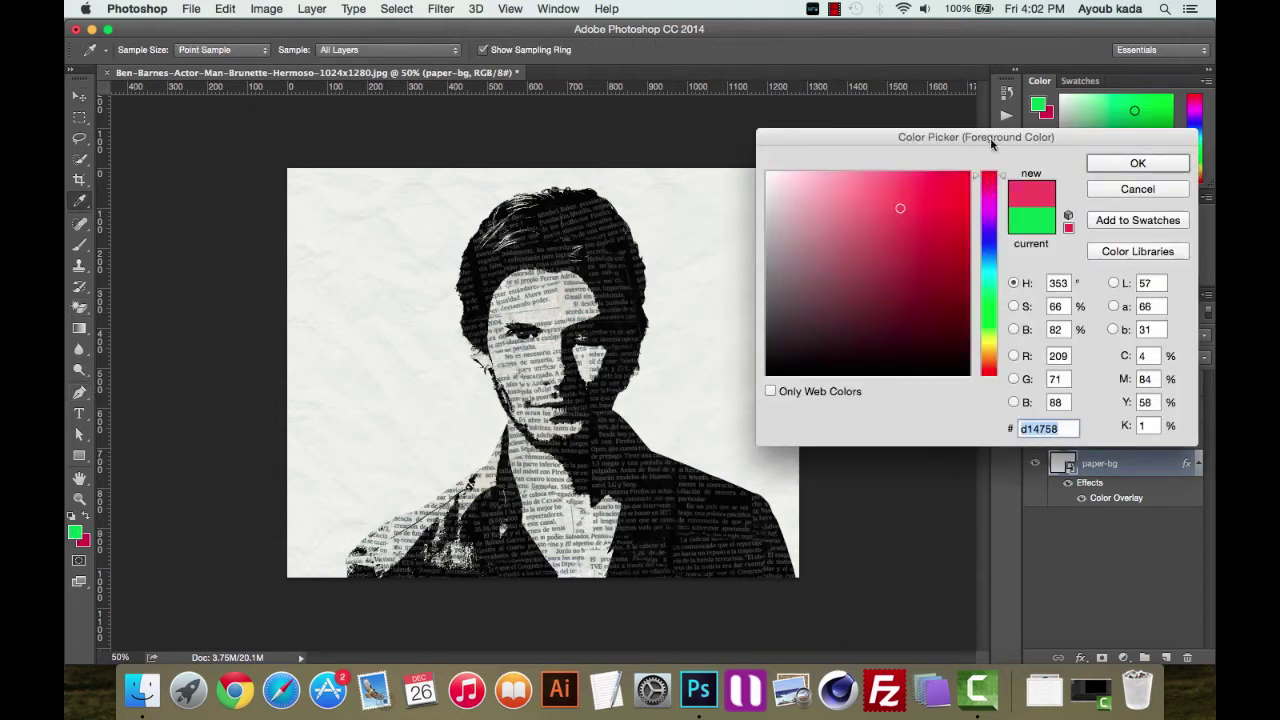
{"action": "left_click", "coordinate": [941, 186]}
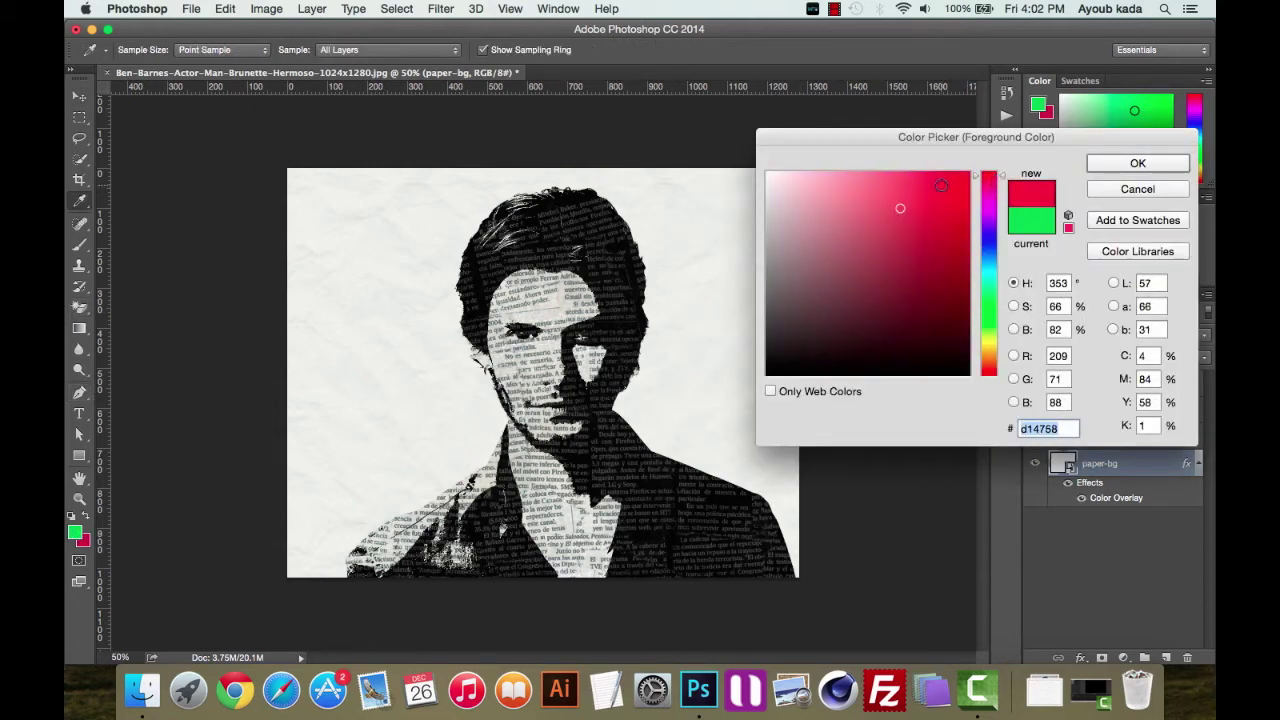
{"action": "key", "text": "Return"}
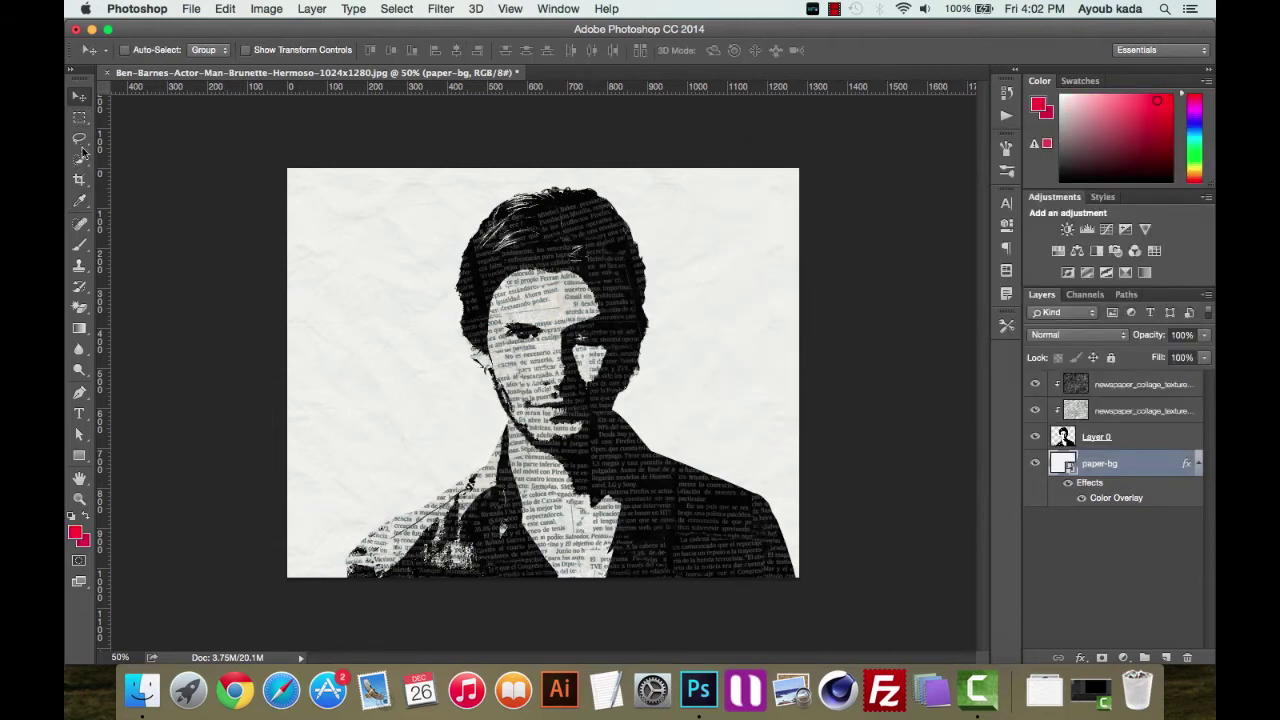
On a new Layer 1 above the textures, draw a pink-to-transparent gradient from the bottom-left
{"action": "left_click", "coordinate": [81, 332]}
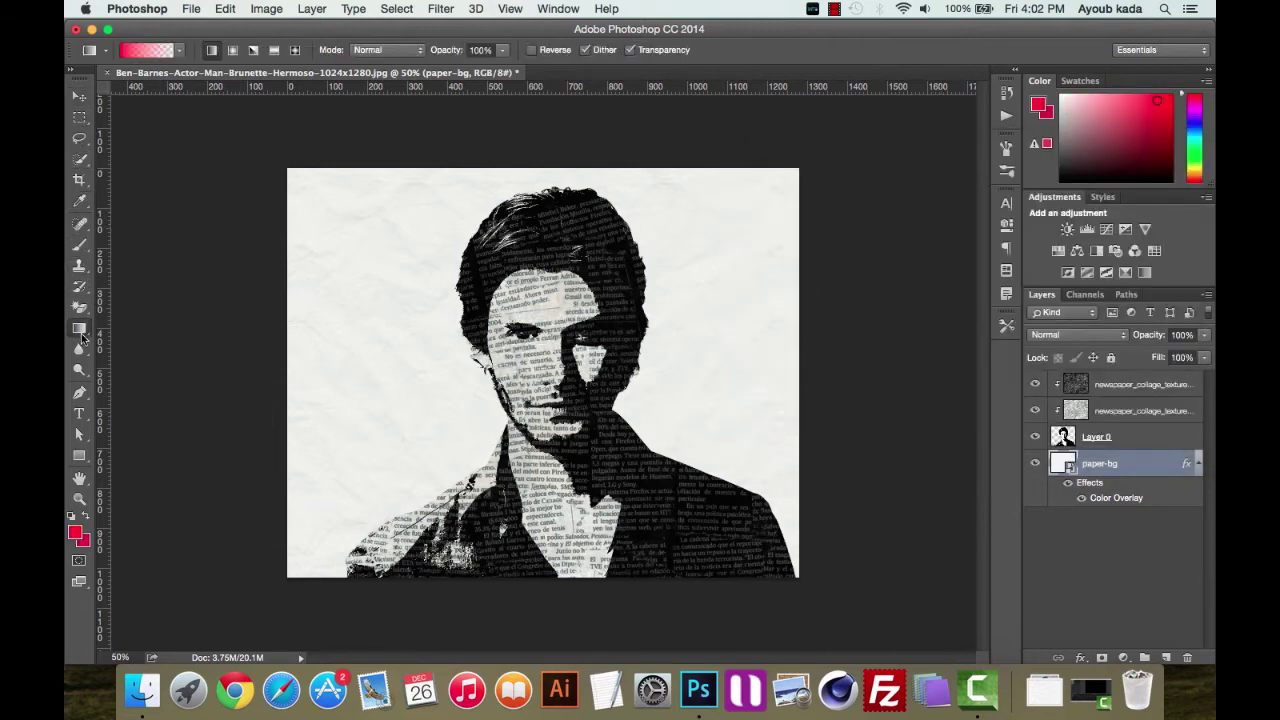
{"action": "left_click", "coordinate": [1171, 390]}
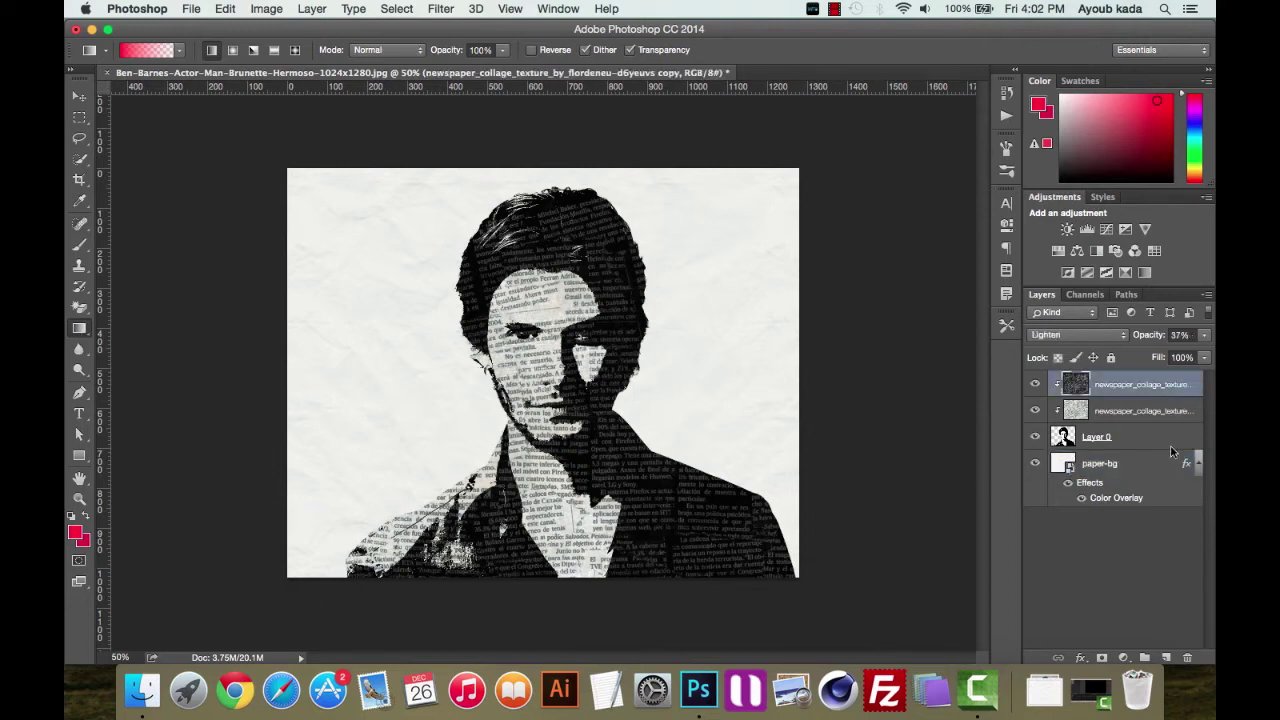
{"action": "left_click", "coordinate": [1167, 658]}
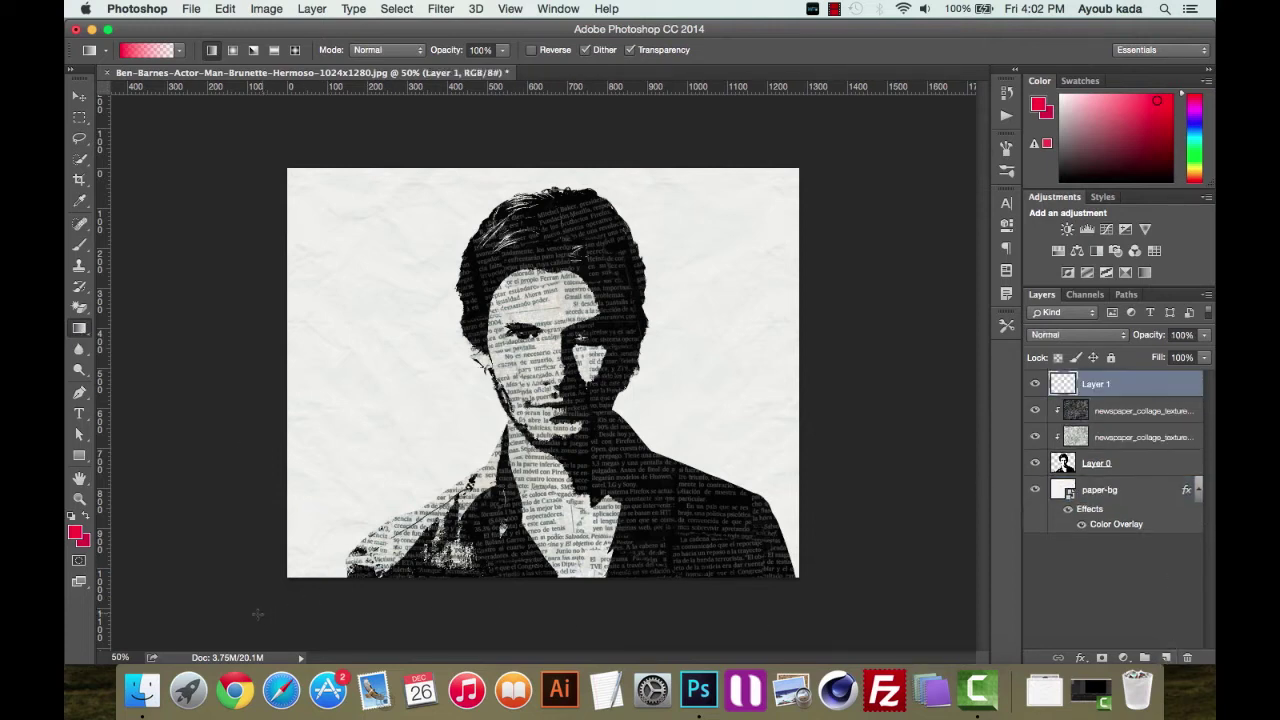
{"action": "left_click_drag", "start_coordinate": [257, 614], "coordinate": [547, 375]}
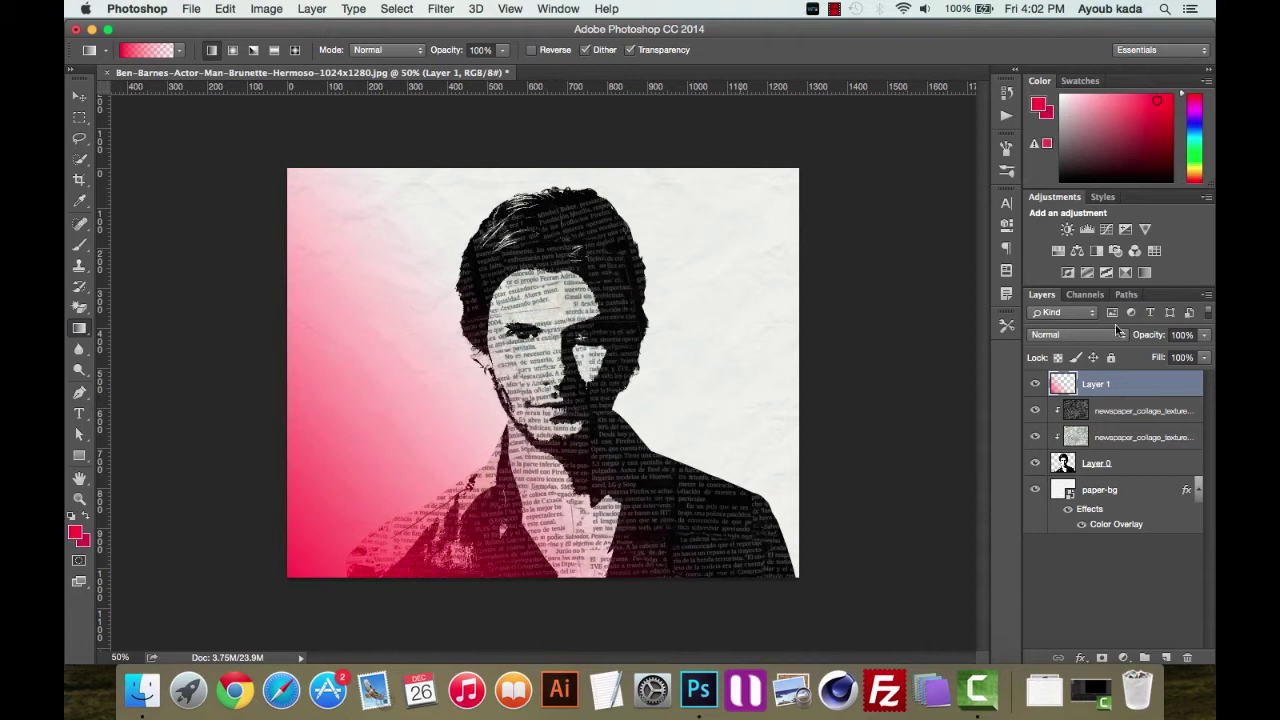
Lower Layer 1's opacity to 69%
{"action": "left_click", "coordinate": [1205, 334]}
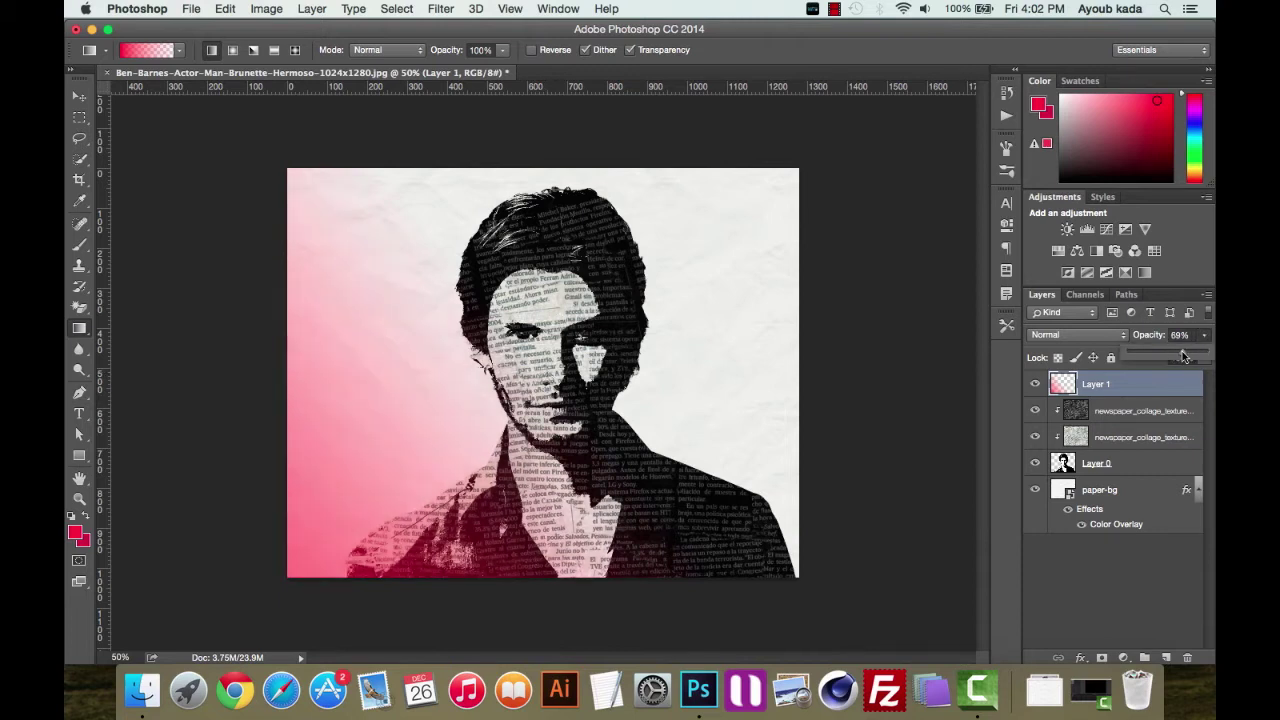
{"action": "left_click", "coordinate": [84, 96]}
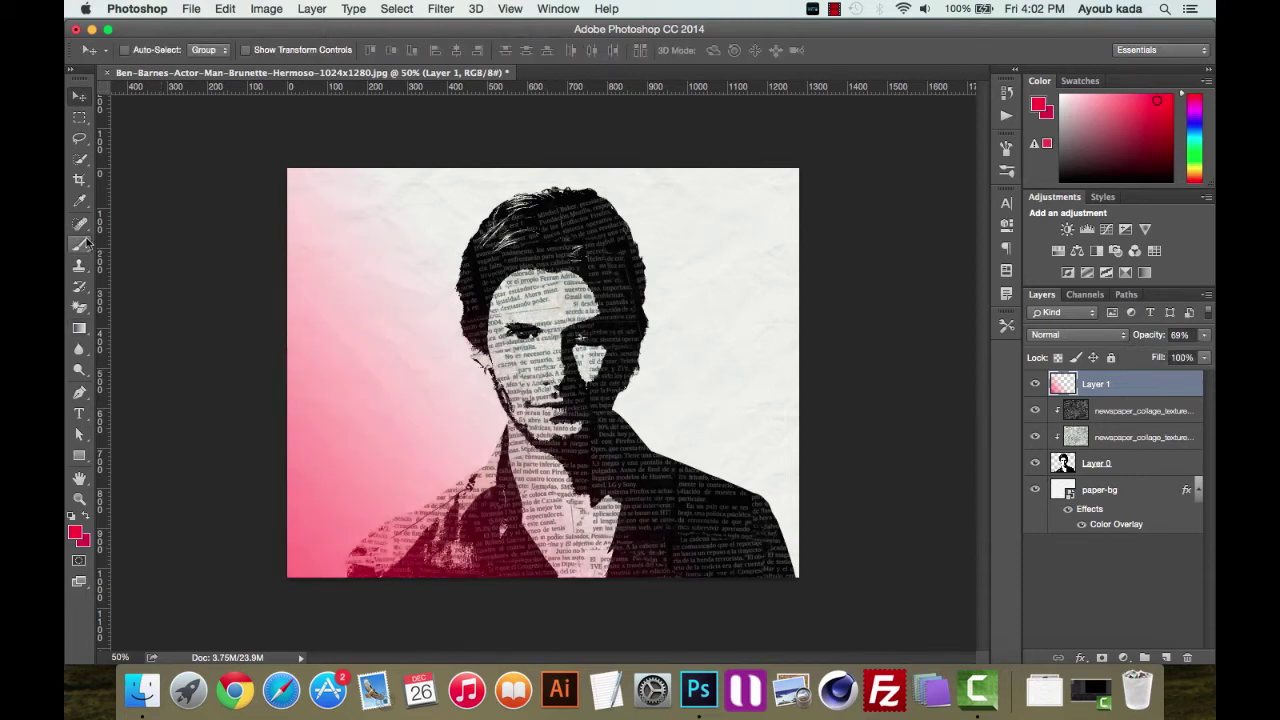
{"action": "left_click", "coordinate": [79, 245]}
Add a new Layer 2 and set a soft brush size of 600 px
{"action": "left_click", "coordinate": [1168, 659]}
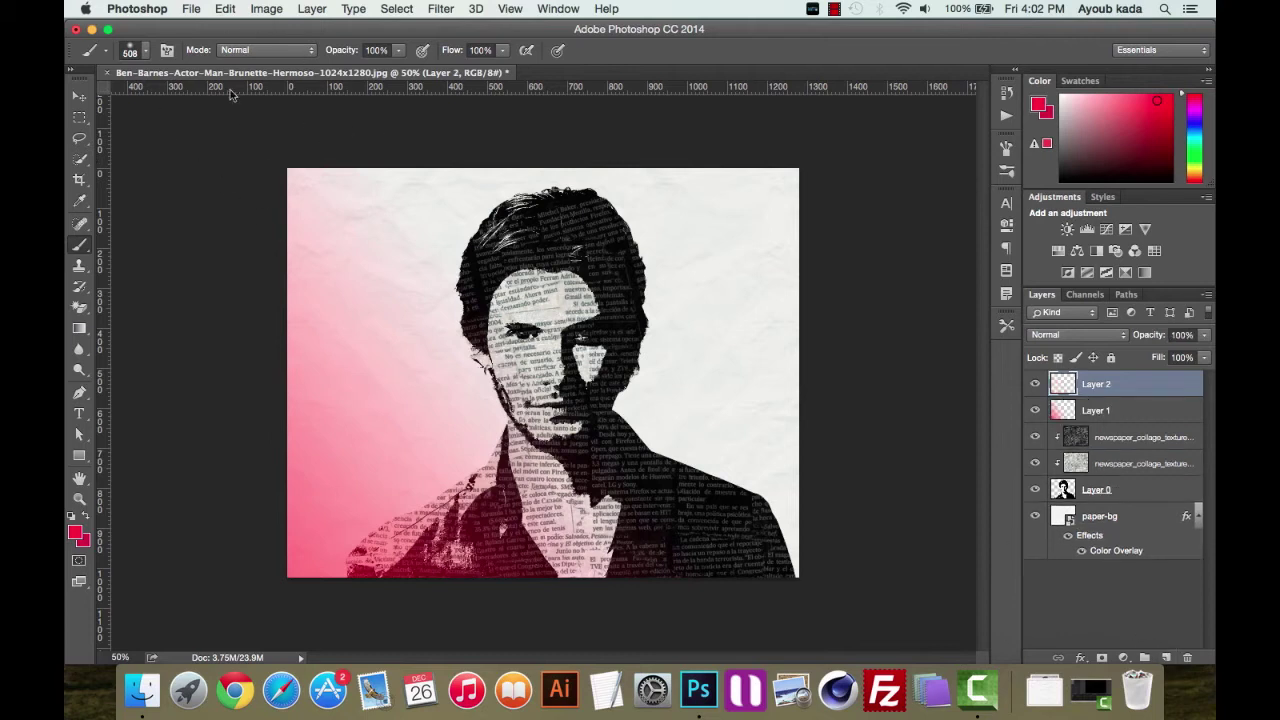
{"action": "left_click", "coordinate": [143, 50]}
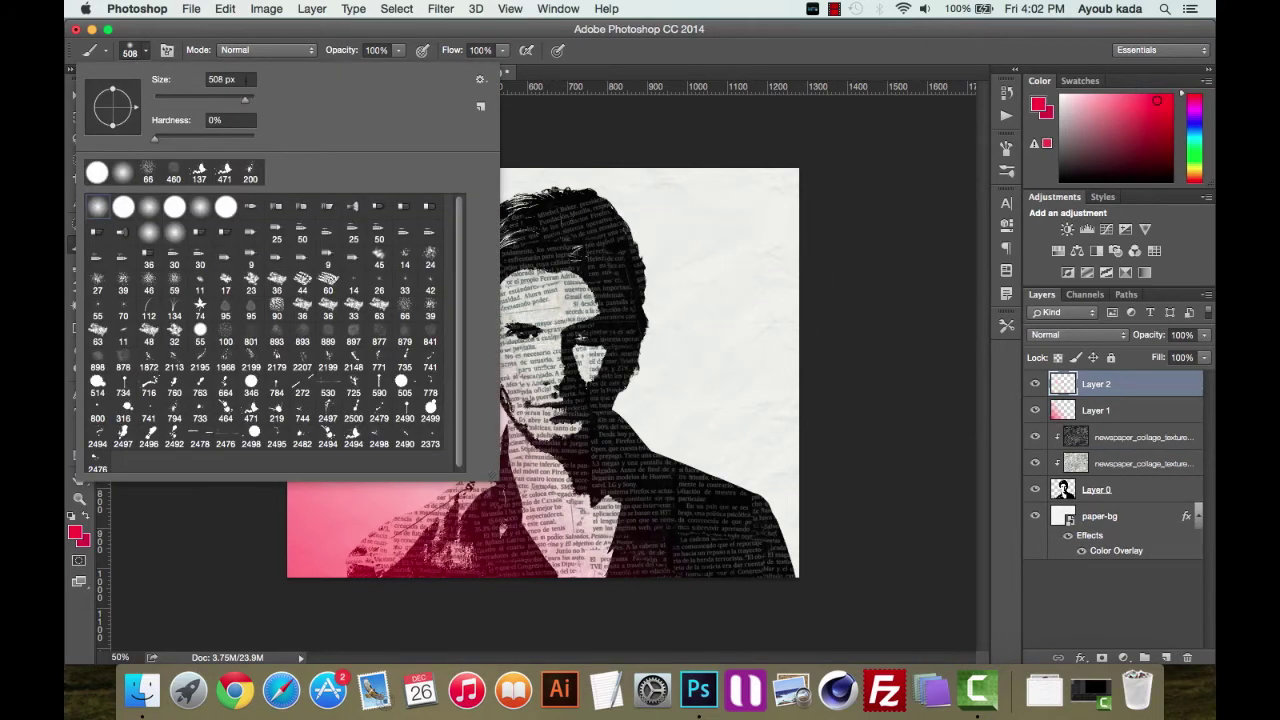
{"action": "left_click", "coordinate": [230, 79]}
{"action": "type", "text": "6"}
{"action": "type", "text": "00"}
{"action": "key", "text": "Return"}
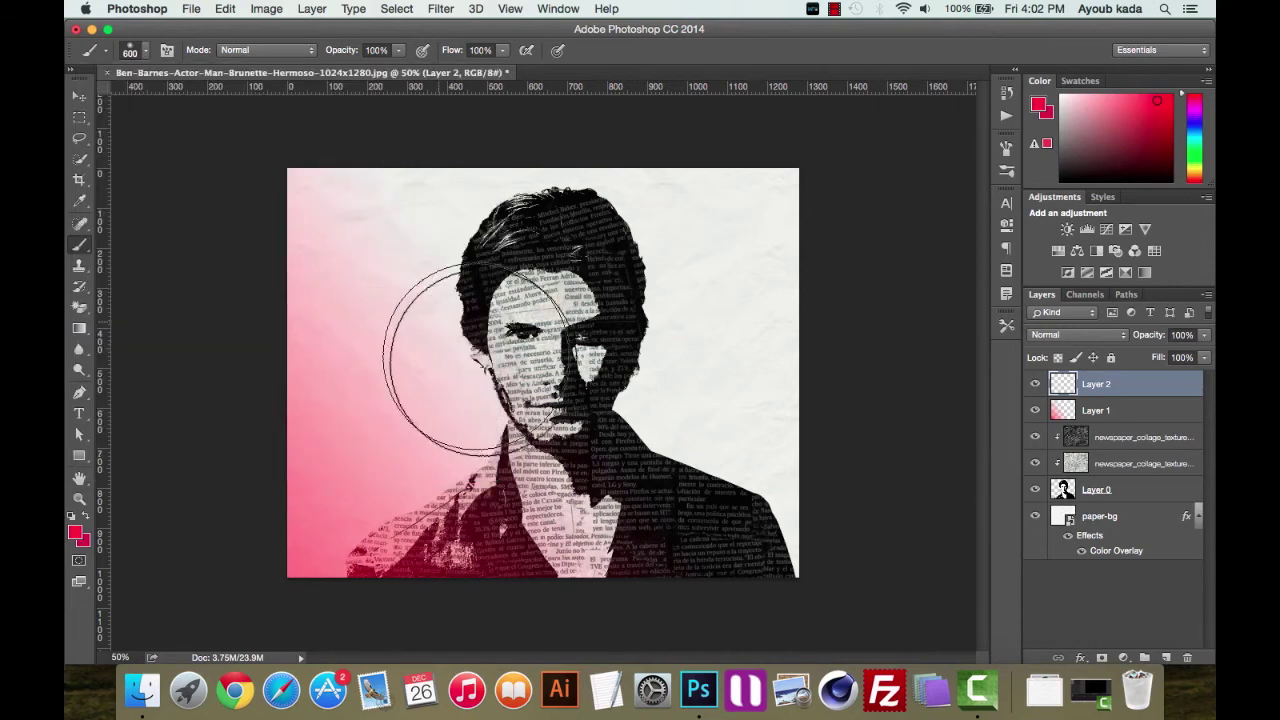
Paint a soft cyan (22adee) glow at the upper right beside the head, then add Layer 3
{"action": "left_click", "coordinate": [75, 530]}
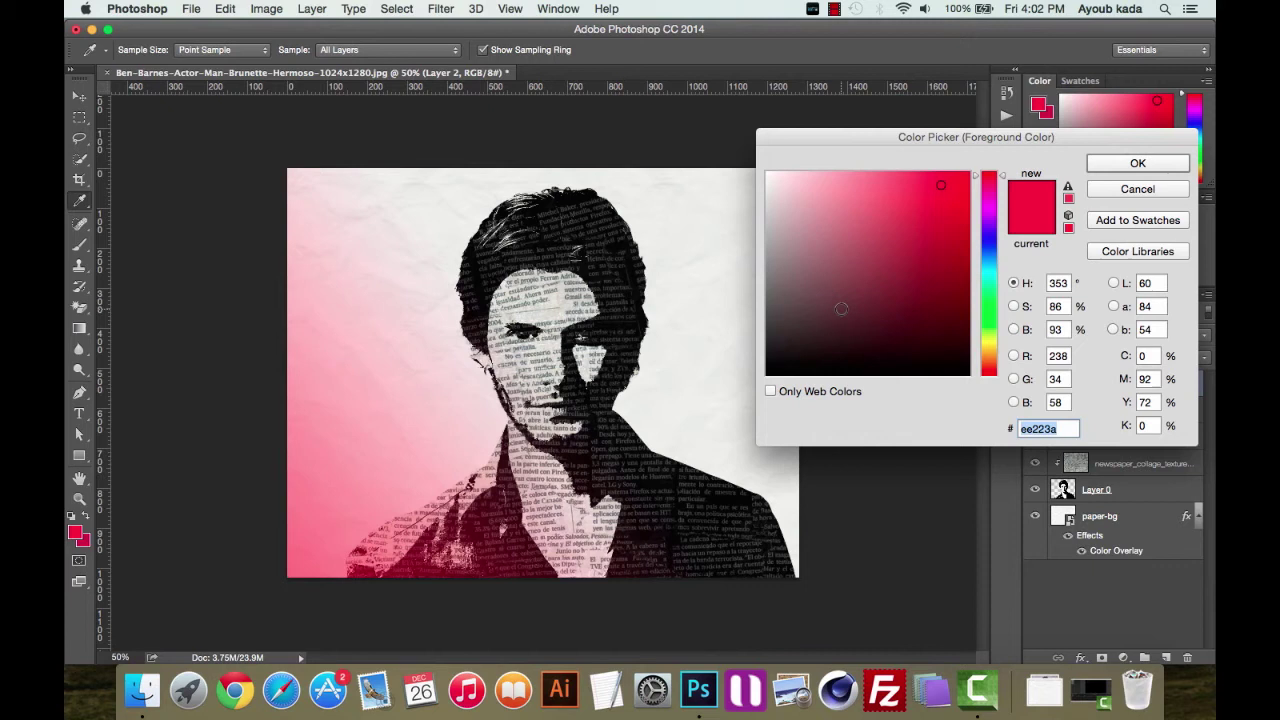
{"action": "left_click", "coordinate": [988, 264]}
{"action": "key", "text": "Return"}
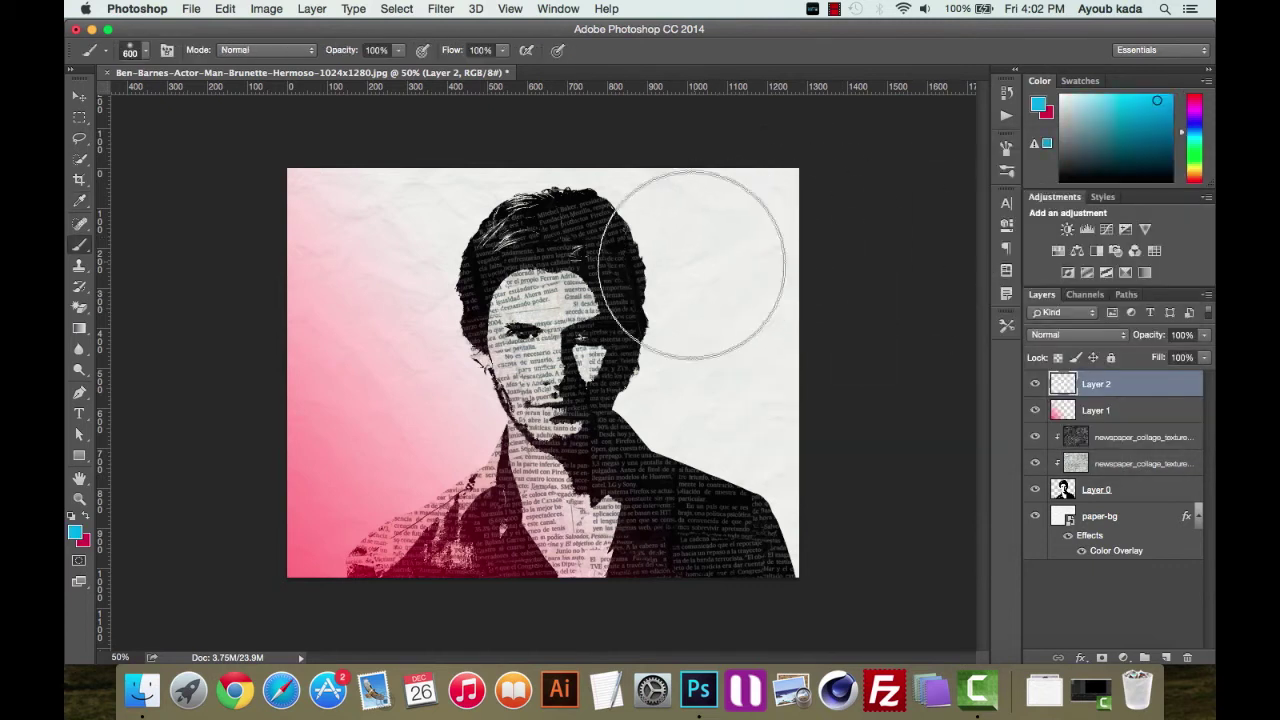
{"action": "left_click_drag", "start_coordinate": [686, 220], "coordinate": [705, 258]}
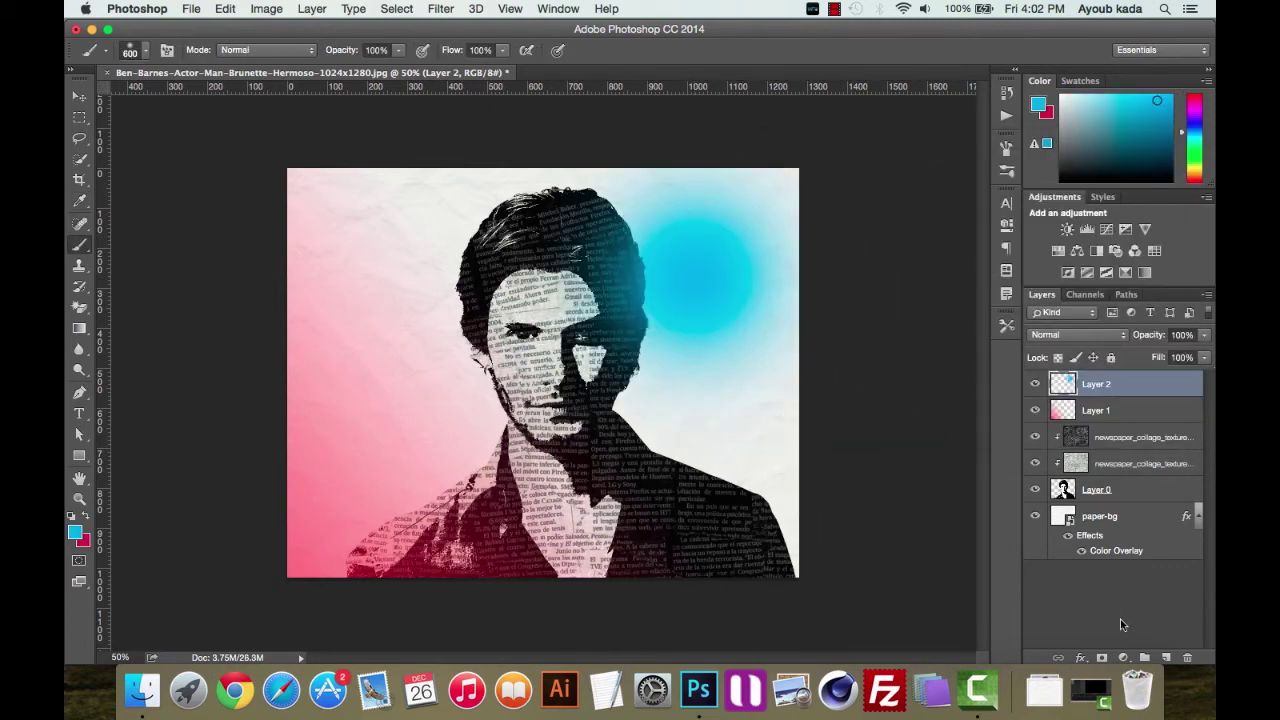
{"action": "left_click", "coordinate": [1166, 658]}
Paint a soft yellow glow over the man's chest on Layer 3
{"action": "left_click", "coordinate": [74, 531]}
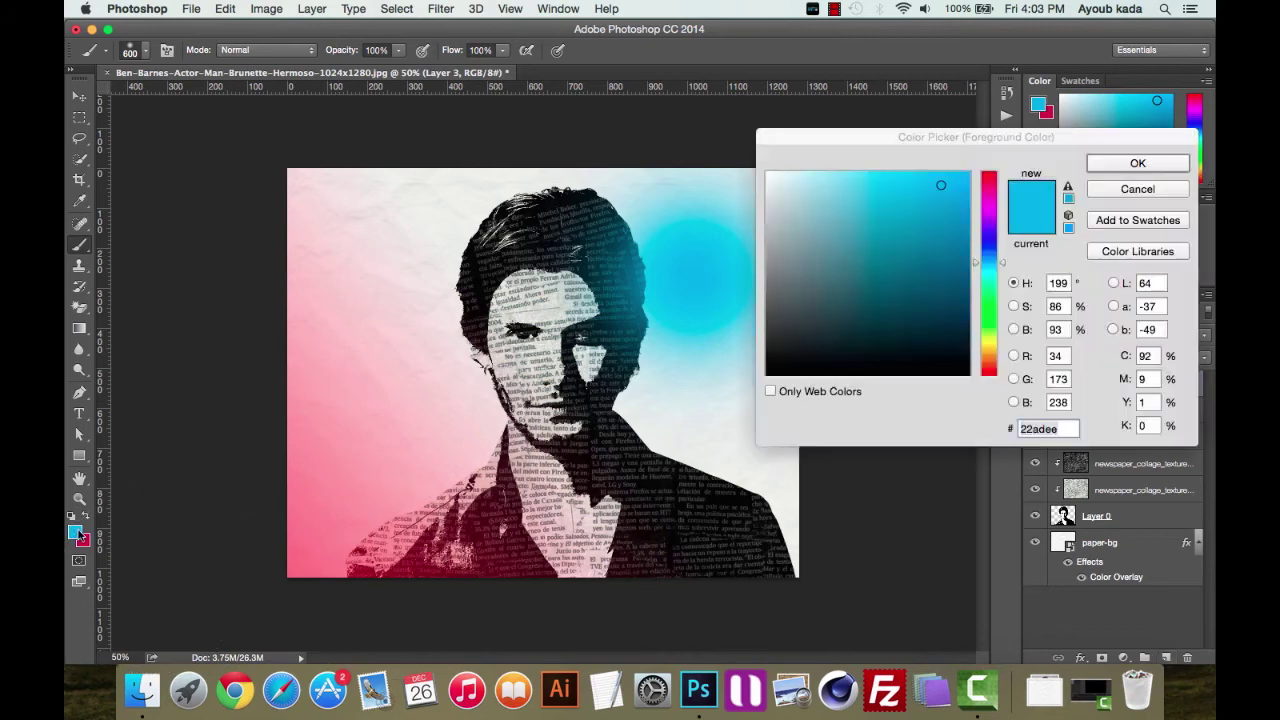
{"action": "left_click", "coordinate": [983, 344]}
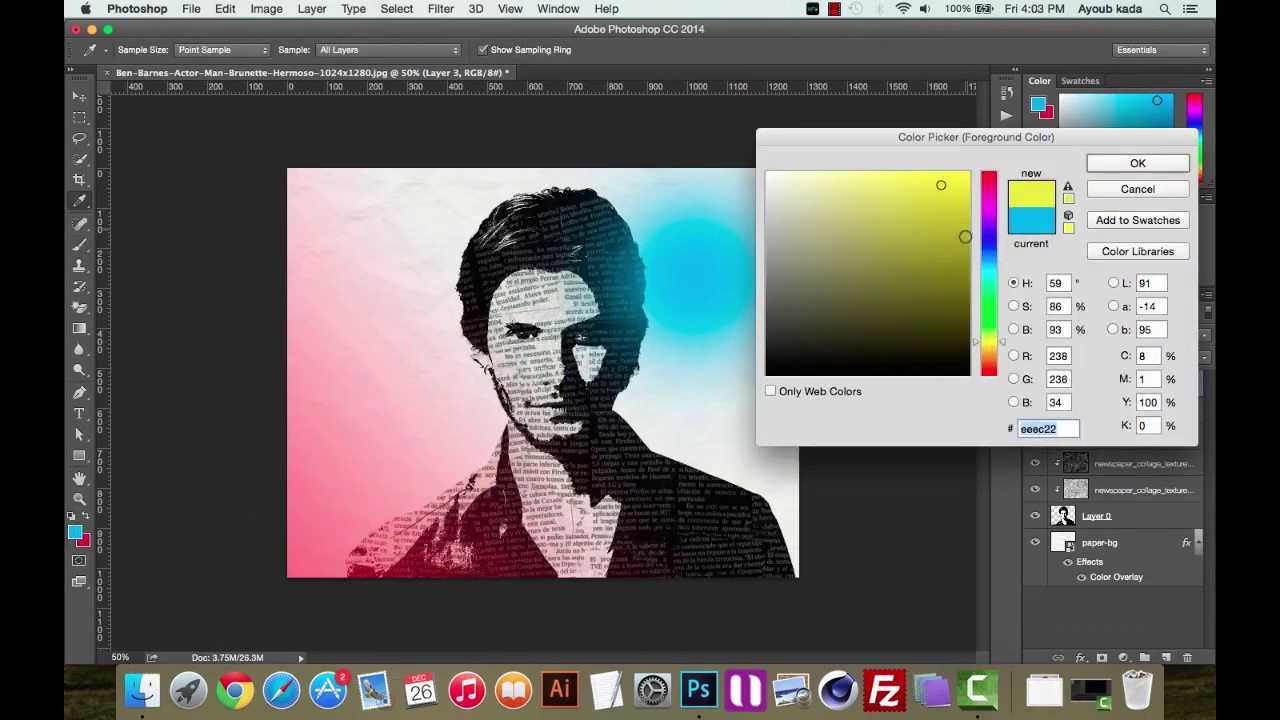
{"action": "key", "text": "Return"}
{"action": "left_click", "coordinate": [620, 485]}
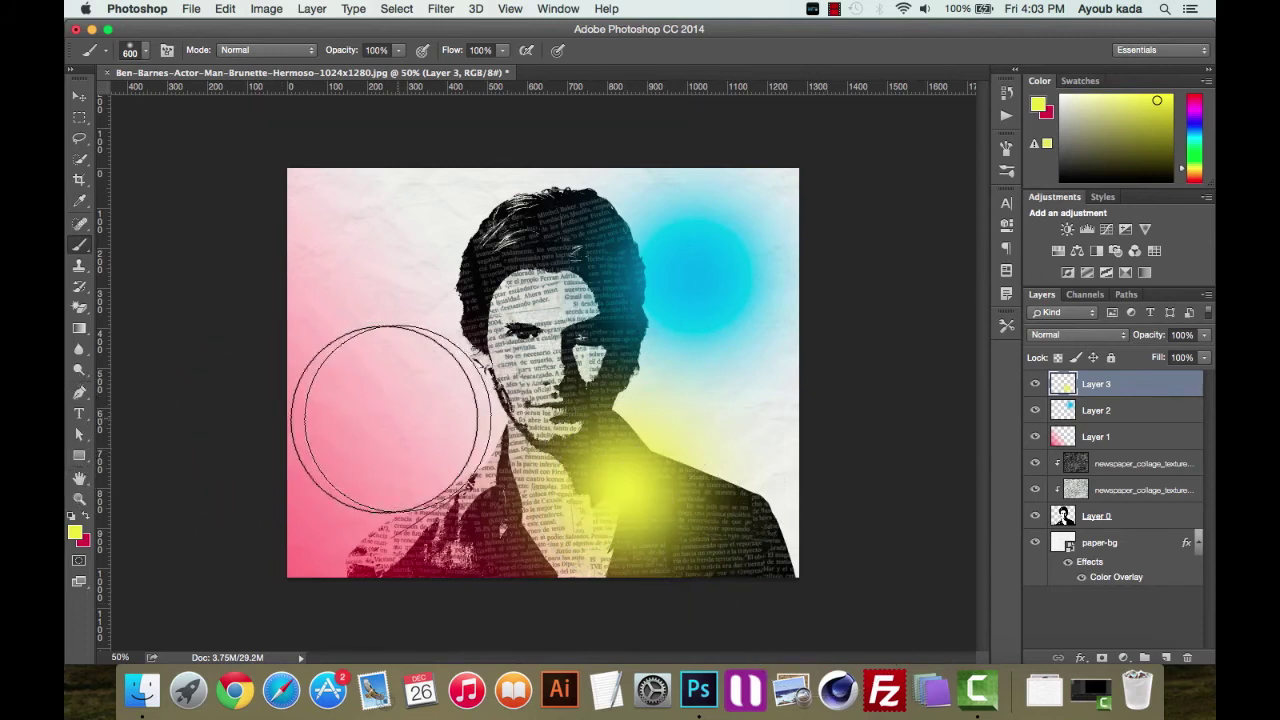
Set the foreground colour to a darker, less saturated green
{"action": "left_click", "coordinate": [75, 532]}
{"action": "left_click", "coordinate": [992, 313]}
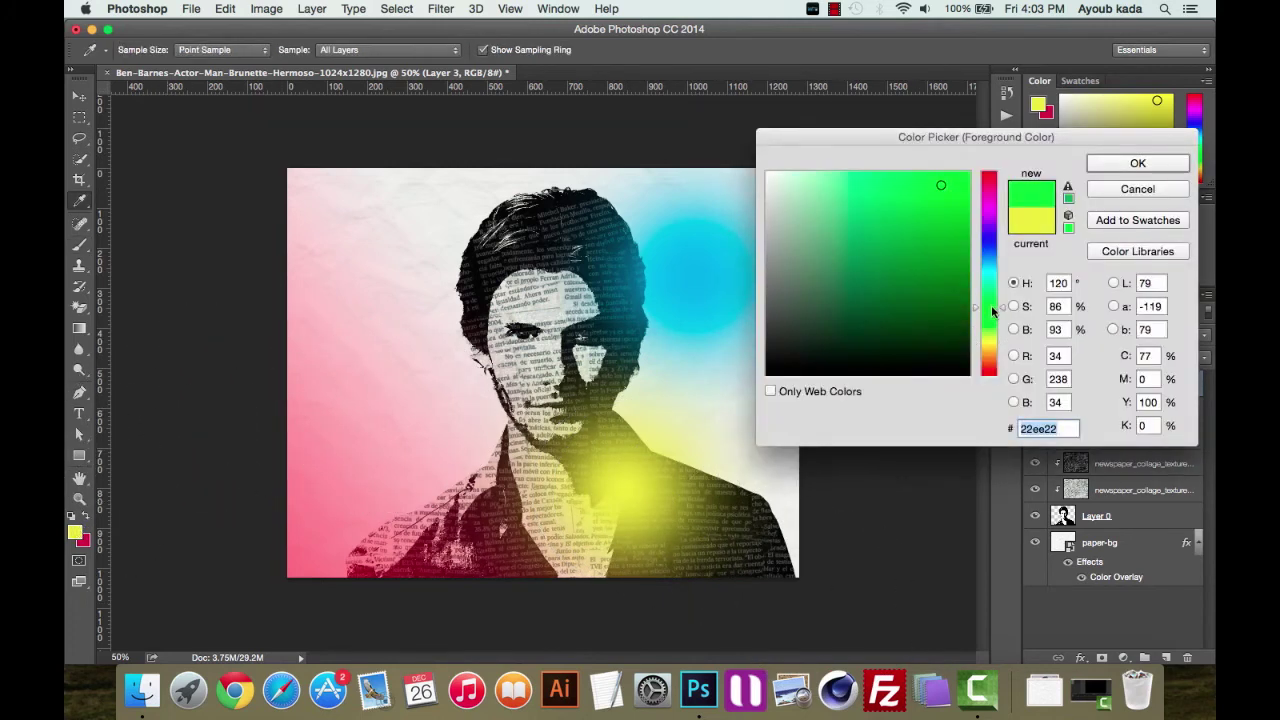
{"action": "left_click", "coordinate": [953, 263]}
{"action": "left_click", "coordinate": [910, 258]}
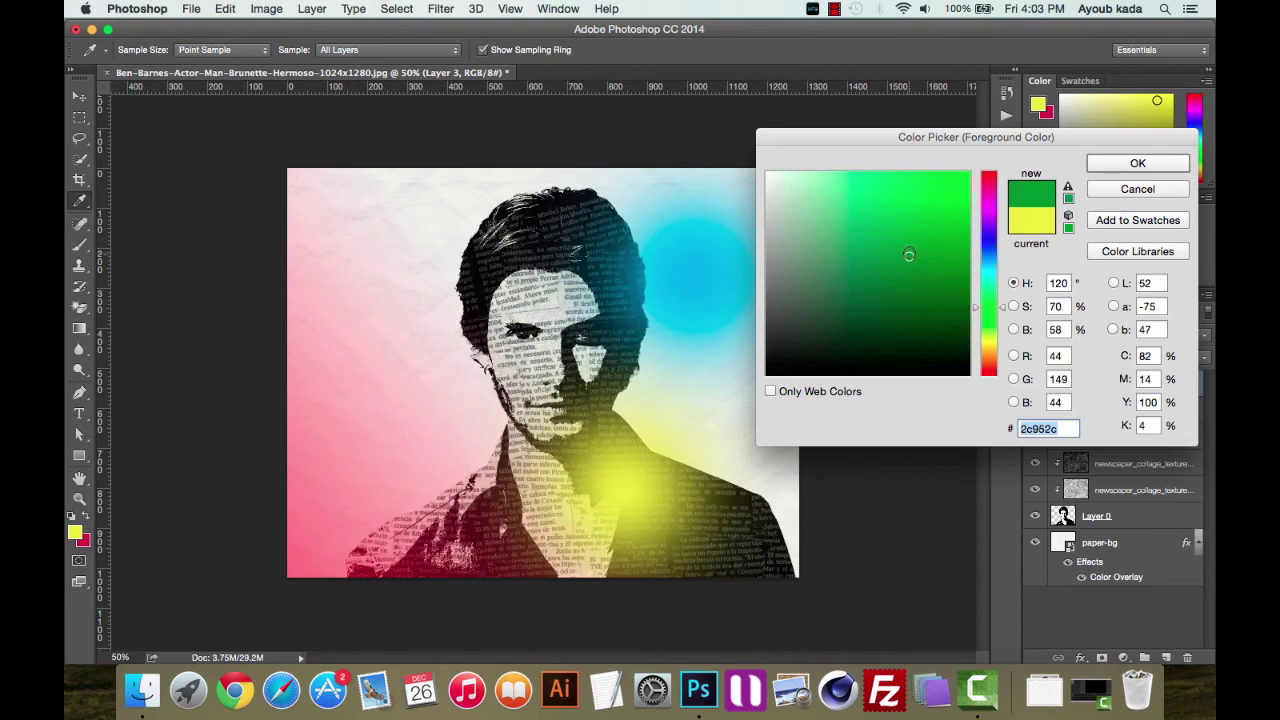
{"action": "key", "text": "Return"}
Set the brush to 400 px, undo a test green dab, and add Layer 4
{"action": "key", "text": "b"}
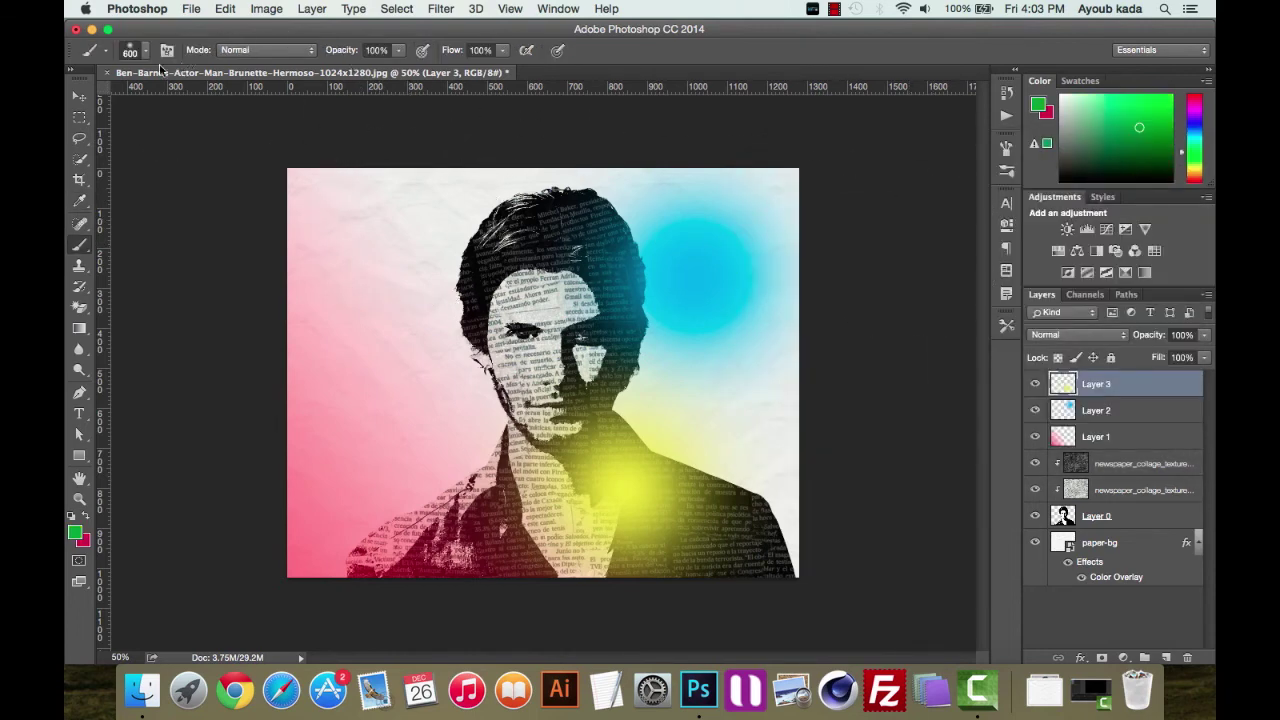
{"action": "left_click", "coordinate": [134, 58]}
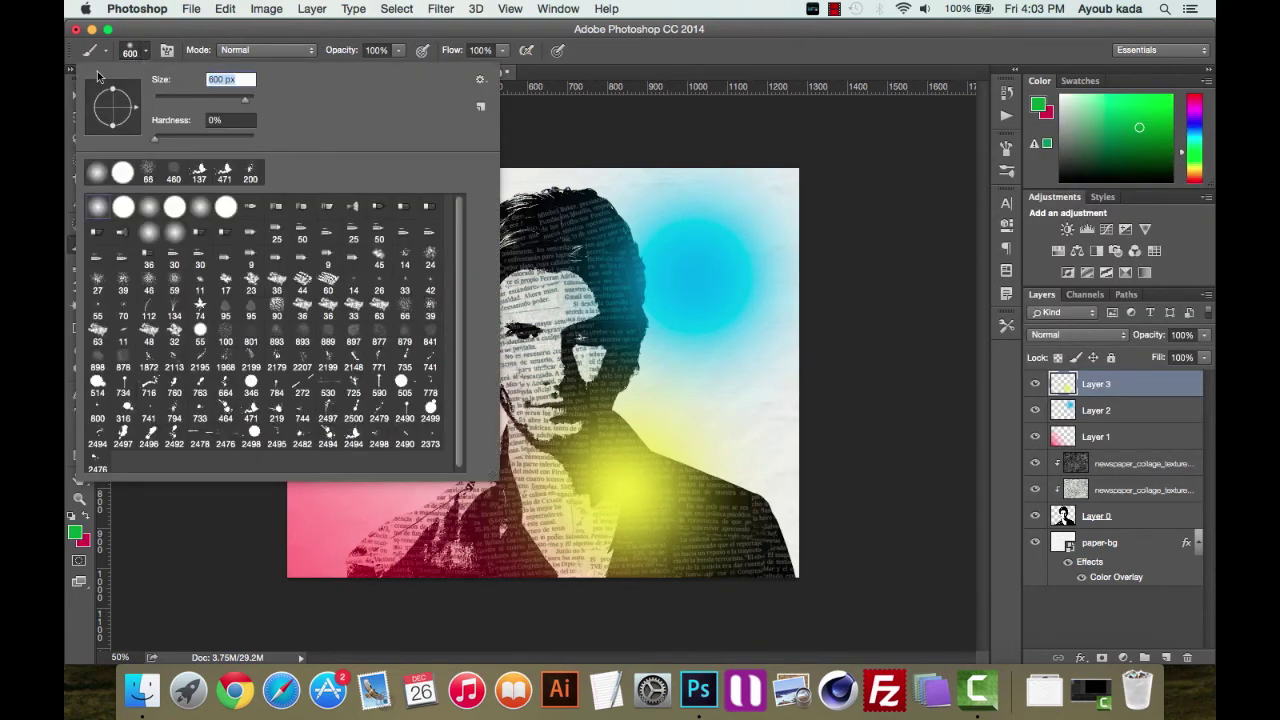
{"action": "type", "text": "3"}
{"action": "type", "text": "0"}
{"action": "type", "text": "00"}
{"action": "key", "text": "Return"}
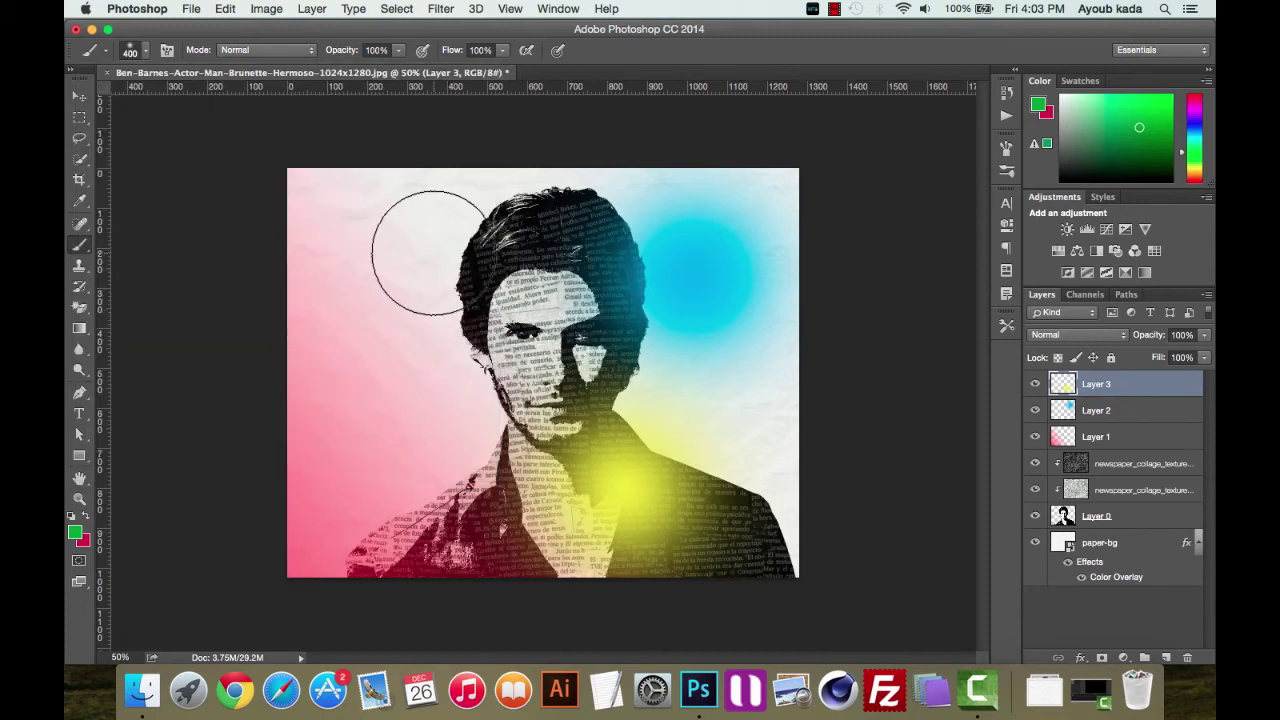
{"action": "left_click", "coordinate": [435, 240]}
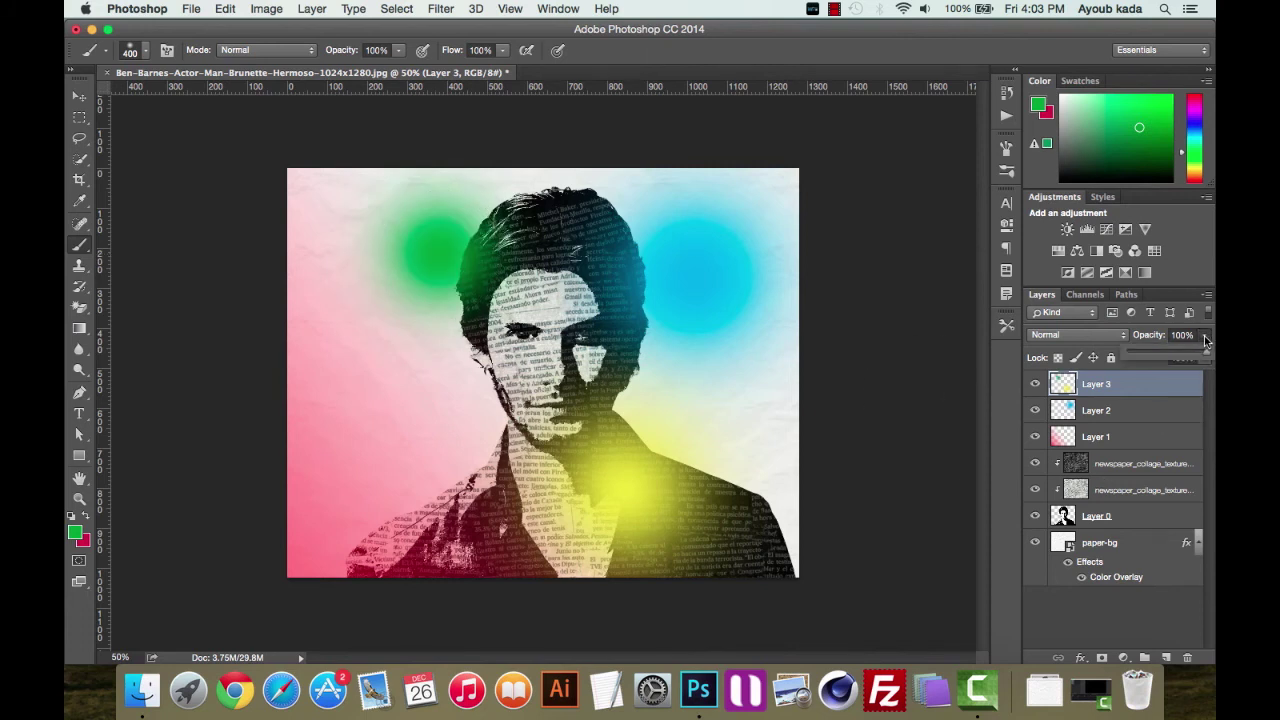
{"action": "key", "text": "ctrl+z"}
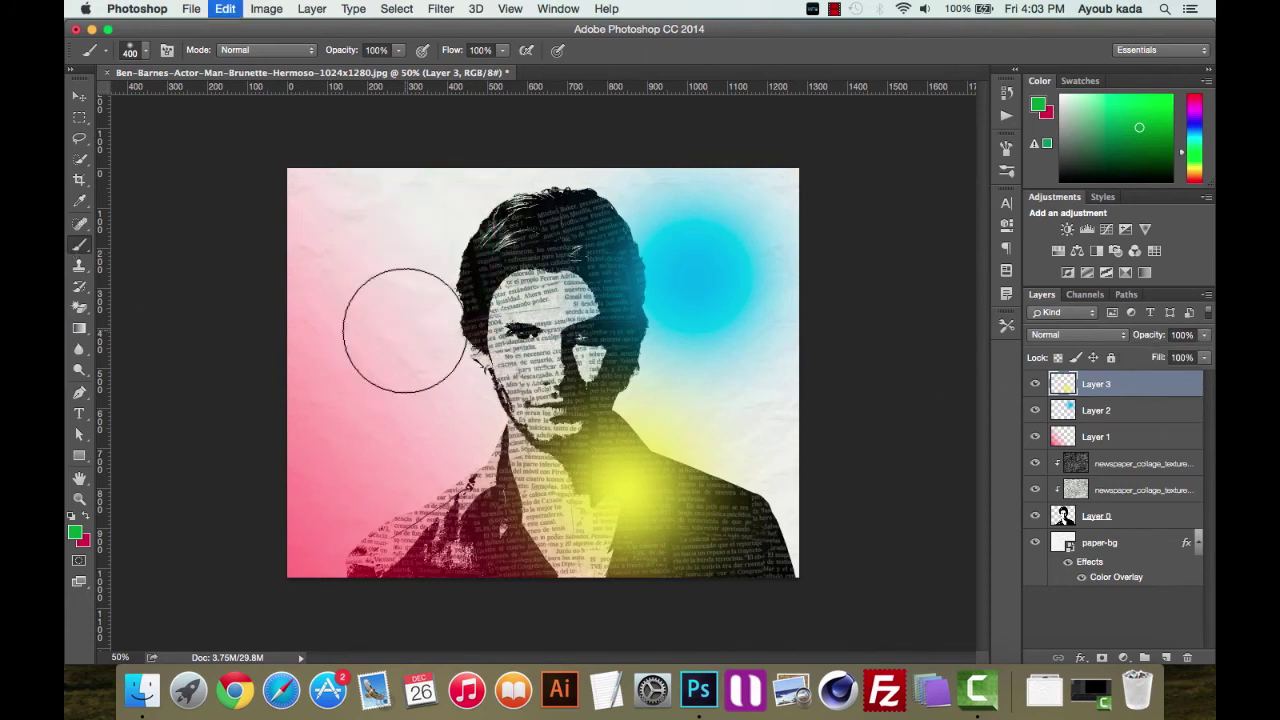
{"action": "left_click", "coordinate": [1166, 657]}
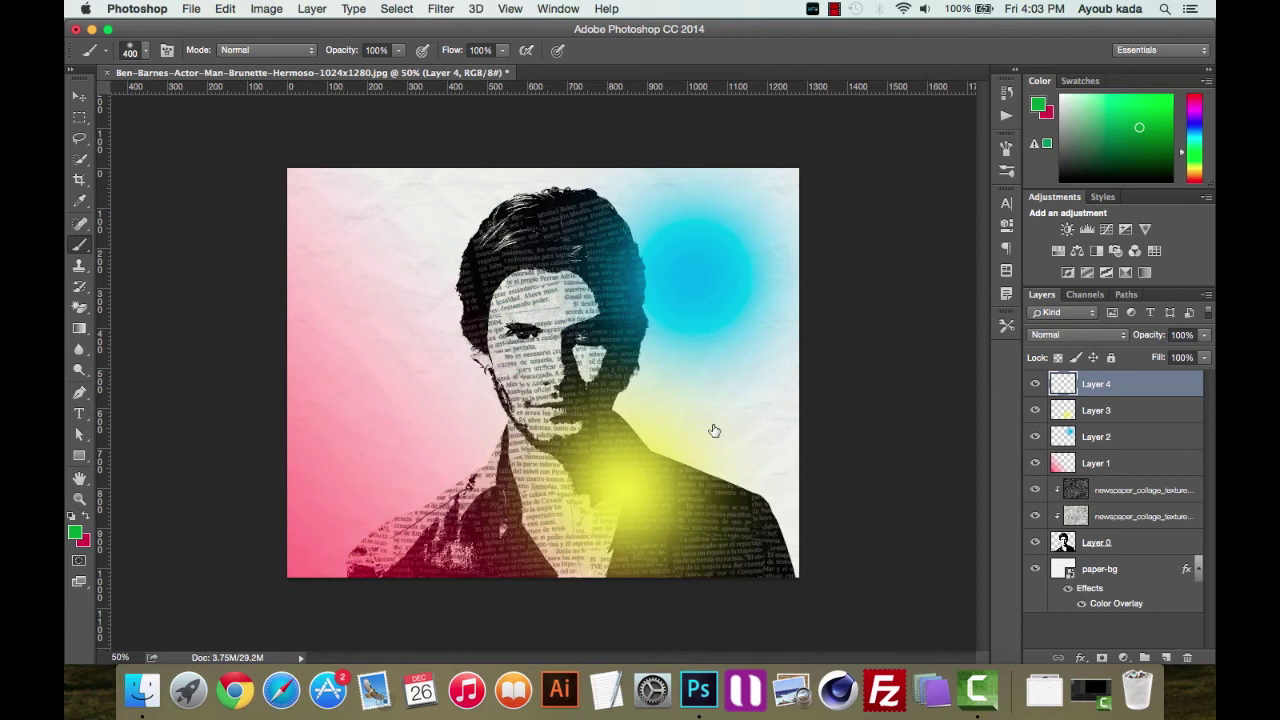
Paint a soft green glow beside the hair on Layer 4 and fade it to 61% opacity
{"action": "left_click", "coordinate": [438, 232]}
{"action": "left_click", "coordinate": [1204, 335]}
{"action": "left_click_drag", "start_coordinate": [1192, 350], "coordinate": [1176, 352]}
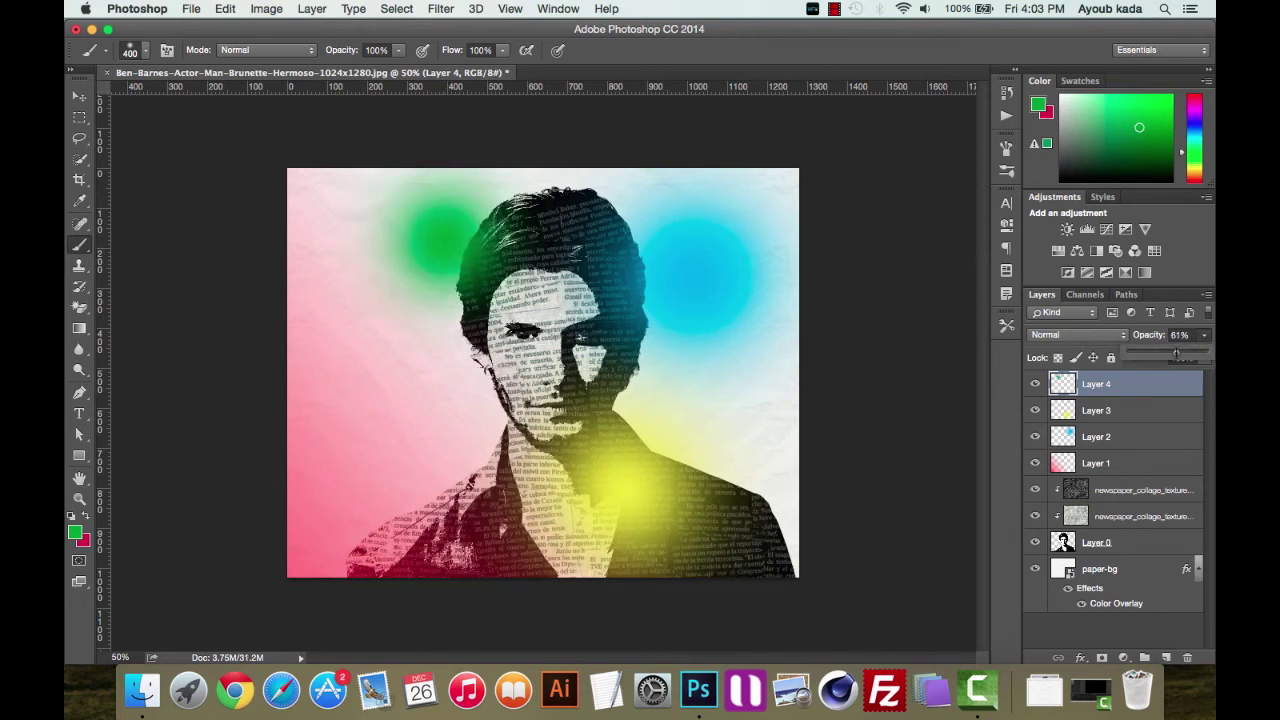
Fade the cyan glow on Layer 2 to 58% opacity and 47% fill
{"action": "left_click", "coordinate": [1147, 442], "text": "shift"}
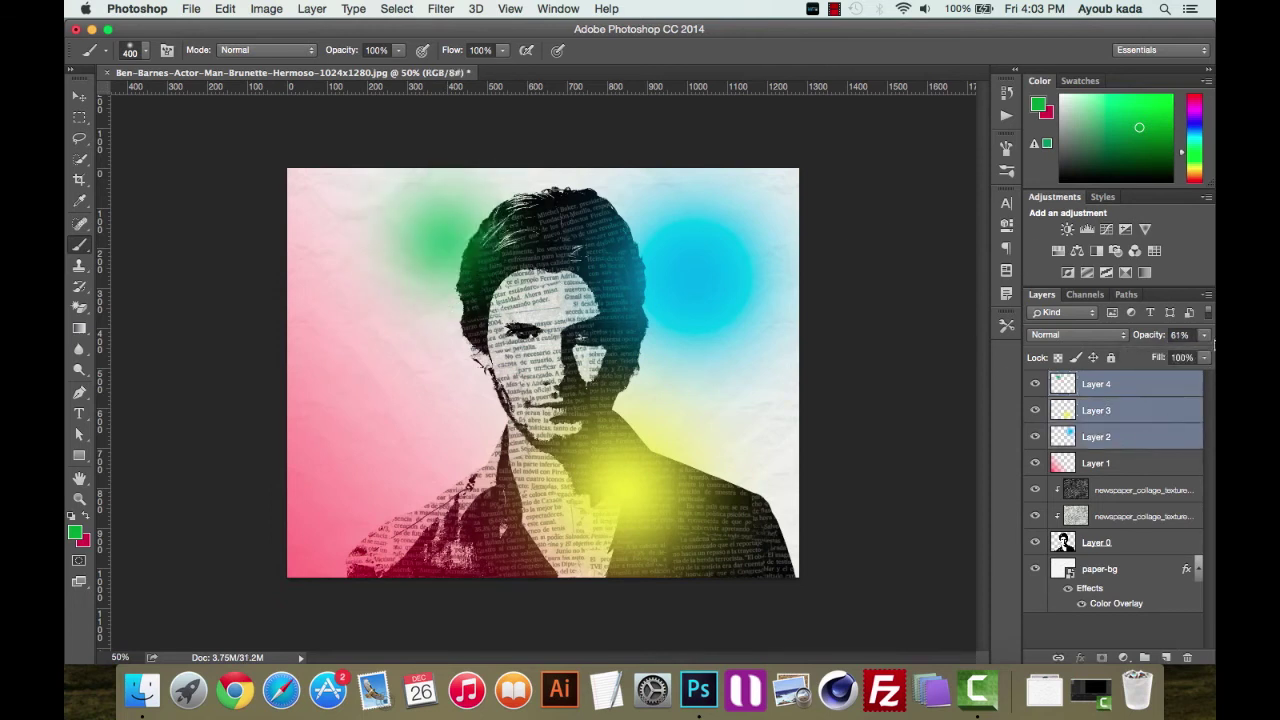
{"action": "left_click", "coordinate": [1122, 441]}
{"action": "left_click", "coordinate": [1204, 335]}
{"action": "left_click_drag", "start_coordinate": [1184, 352], "coordinate": [1176, 355]}
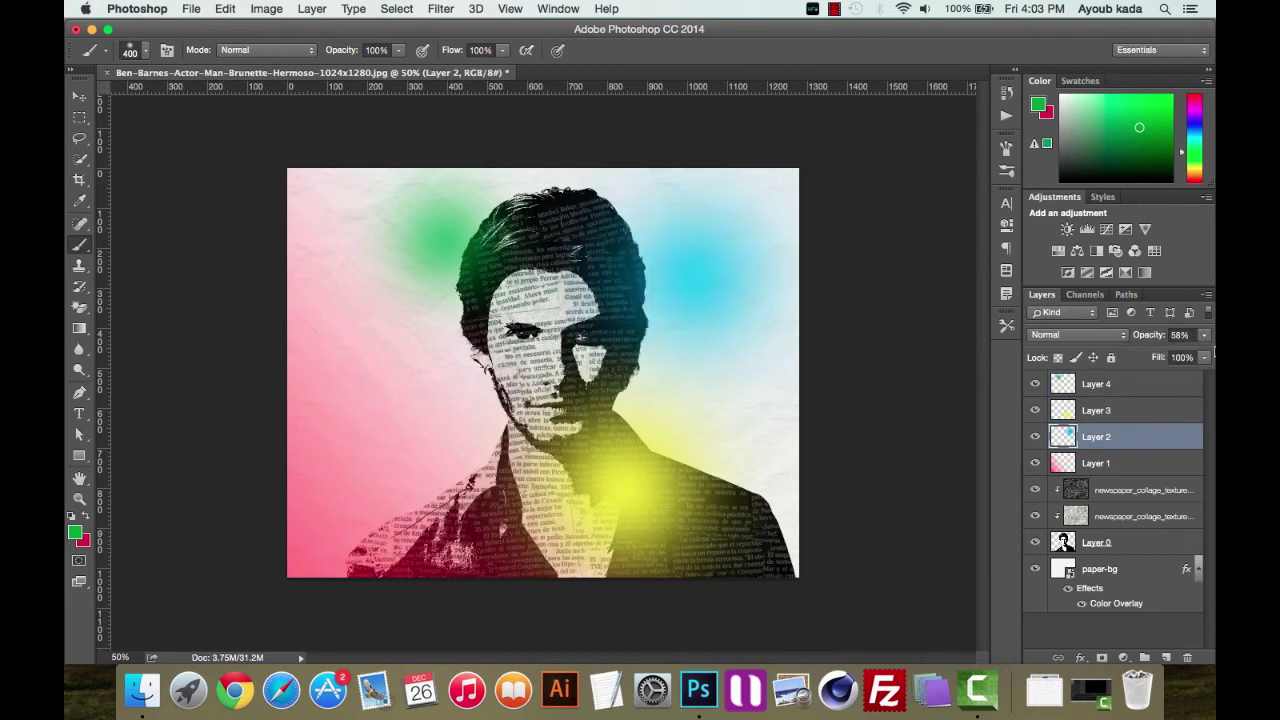
{"action": "left_click", "coordinate": [1206, 357]}
{"action": "left_click", "coordinate": [1165, 374]}
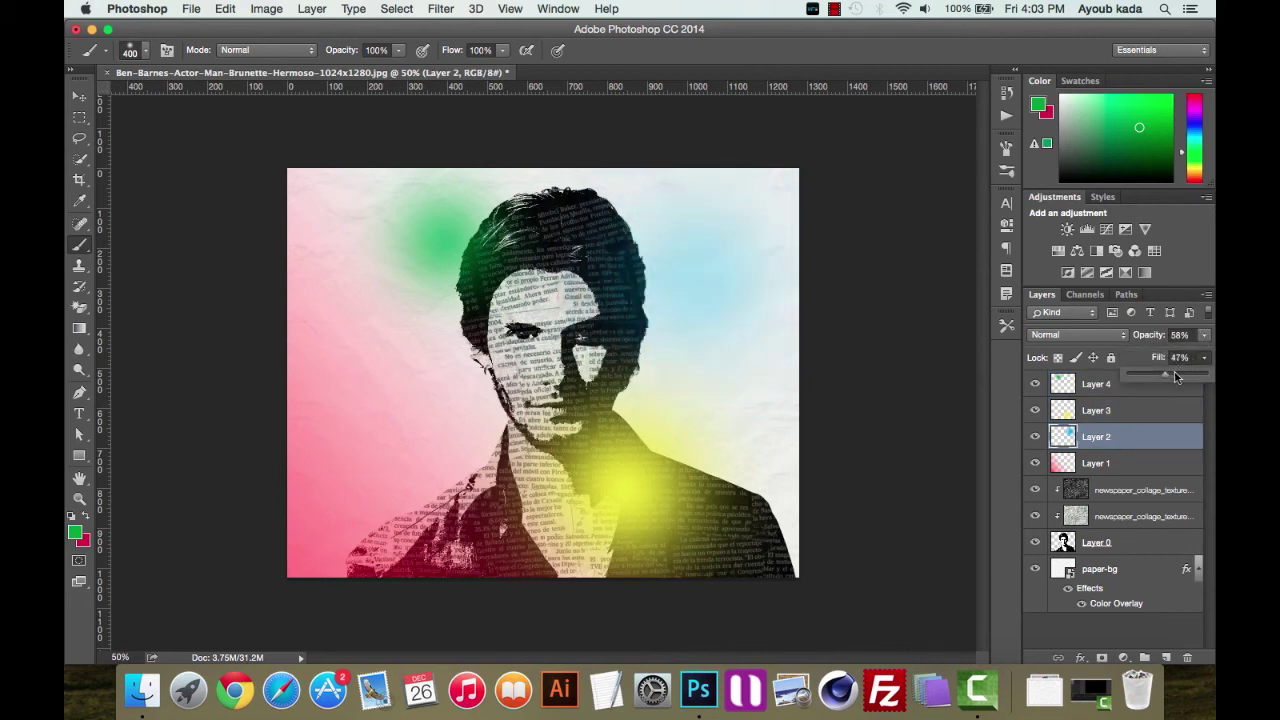
Fade the yellow Layer 3 to 59% opacity and 43% fill, and set Layer 4's fill to 77%
{"action": "left_click", "coordinate": [1118, 463]}
{"action": "left_click", "coordinate": [1119, 414]}
{"action": "left_click", "coordinate": [1206, 335]}
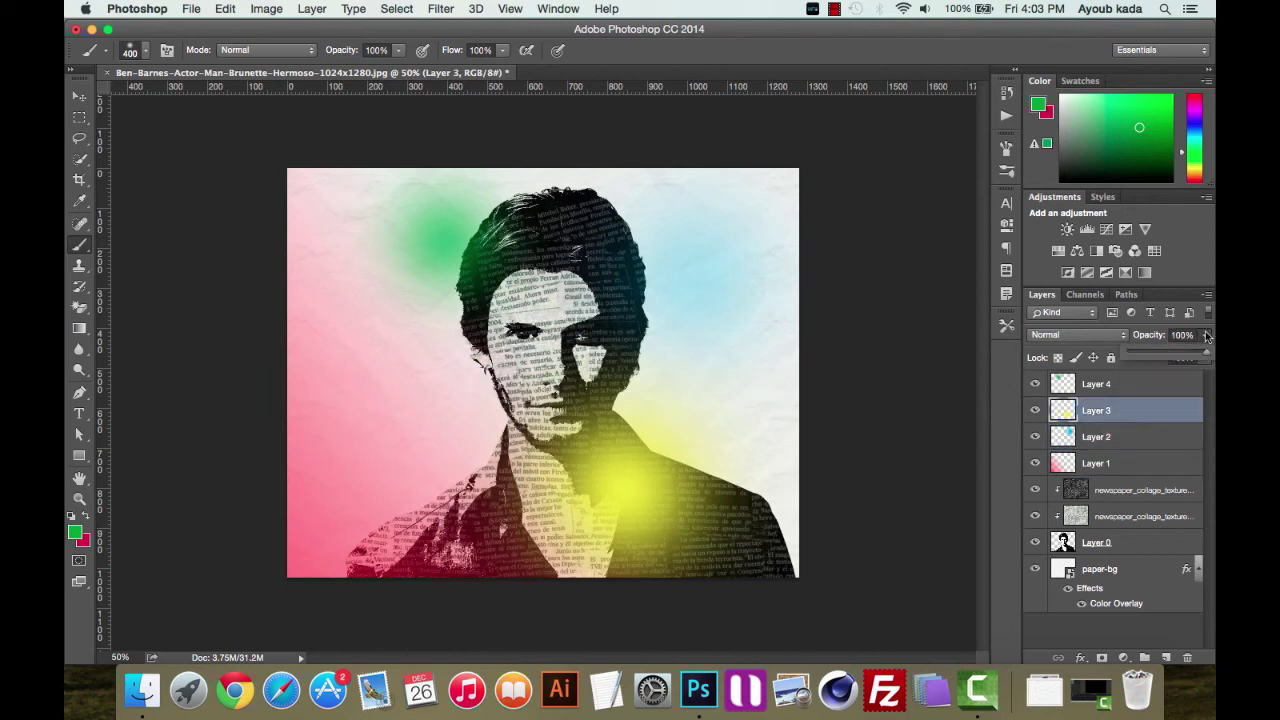
{"action": "left_click", "coordinate": [1152, 417]}
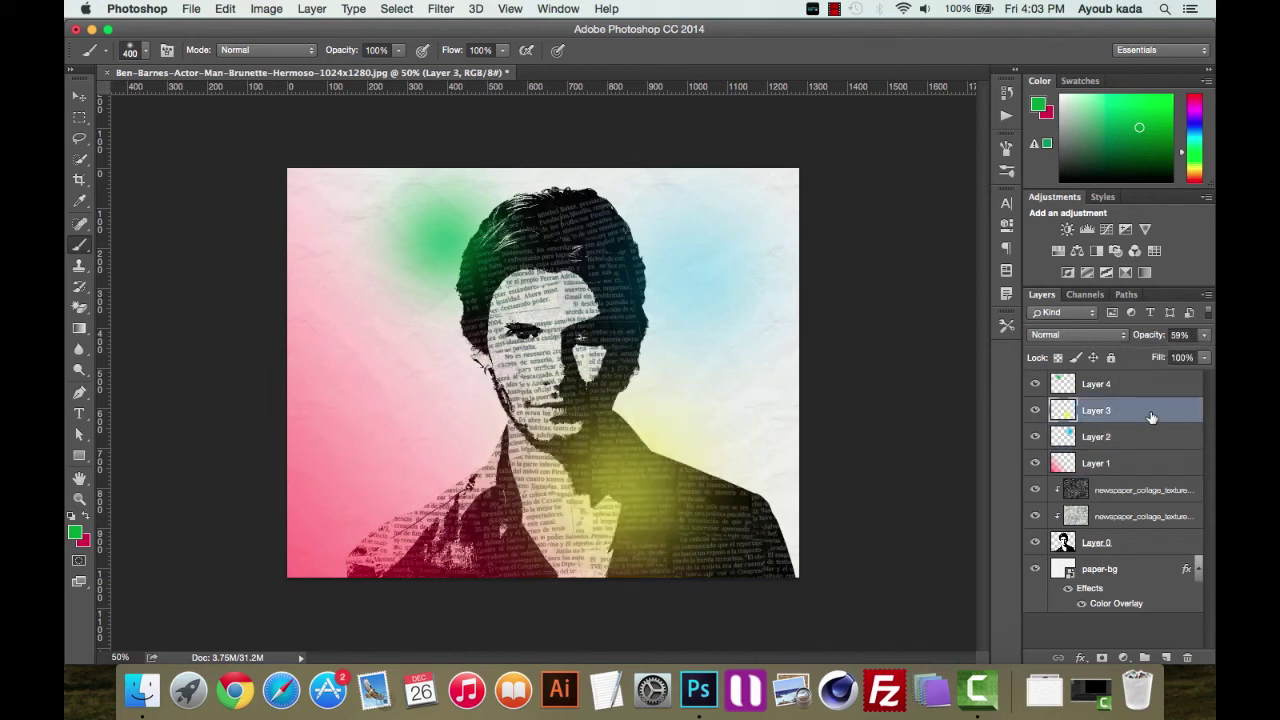
{"action": "left_click", "coordinate": [1204, 360]}
{"action": "left_click", "coordinate": [1161, 376]}
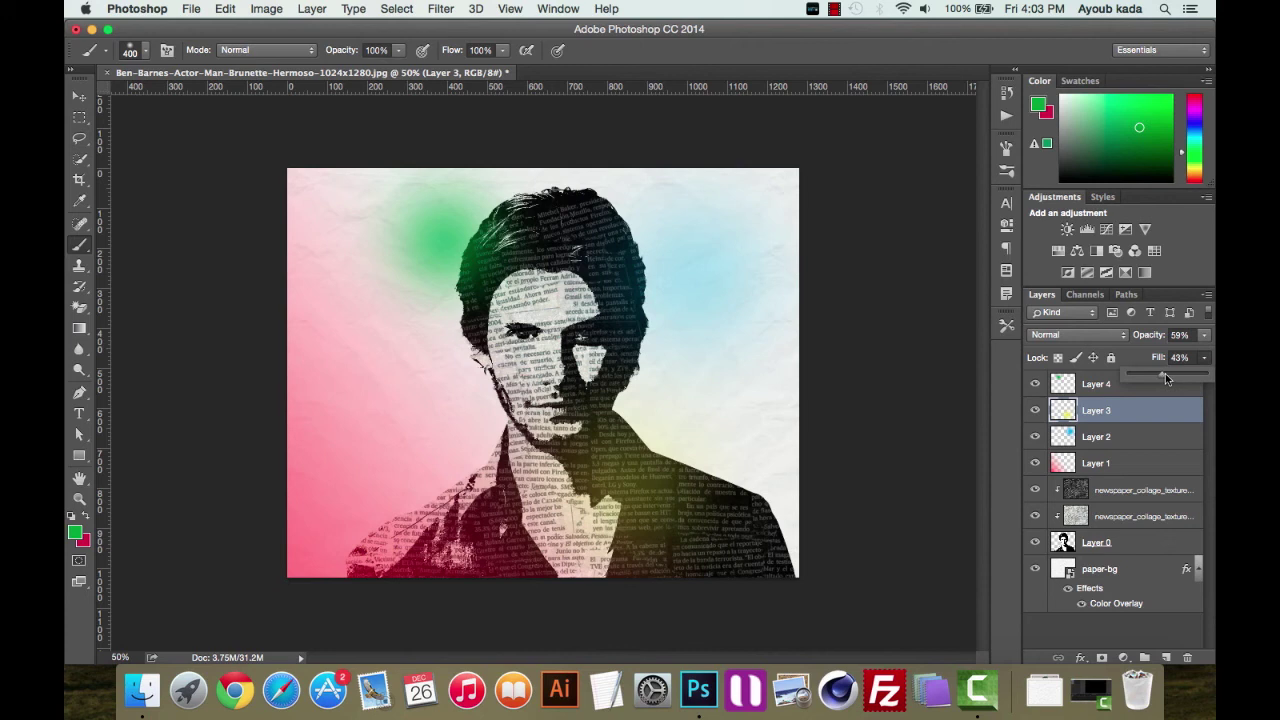
{"action": "left_click", "coordinate": [1150, 384]}
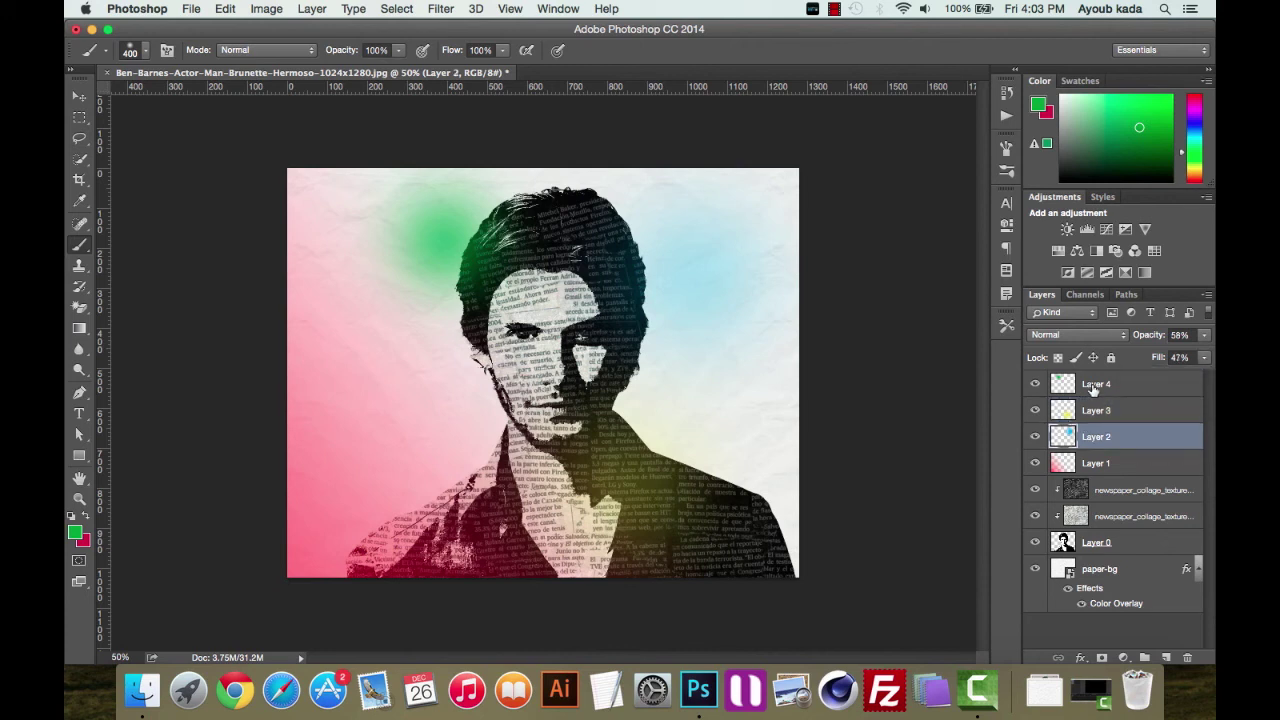
{"action": "left_click", "coordinate": [1204, 357]}
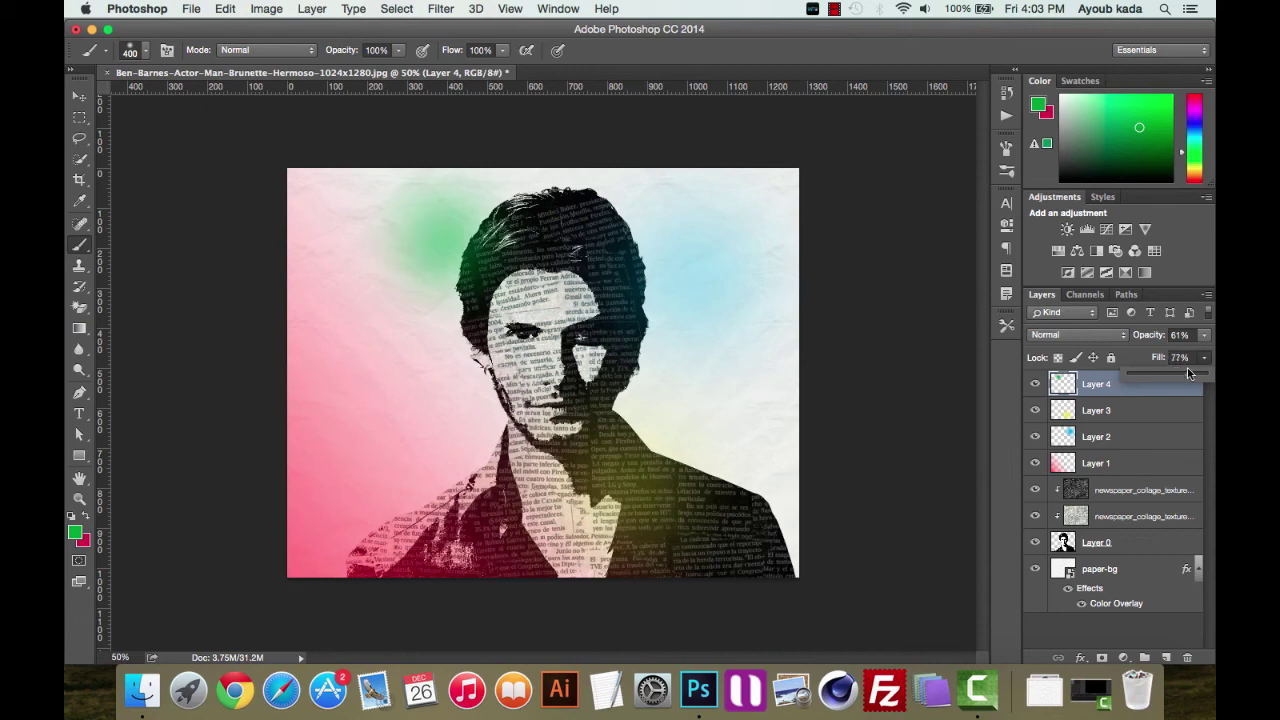
{"action": "key", "text": "v"}
{"action": "key", "text": "ctrl+minus"}
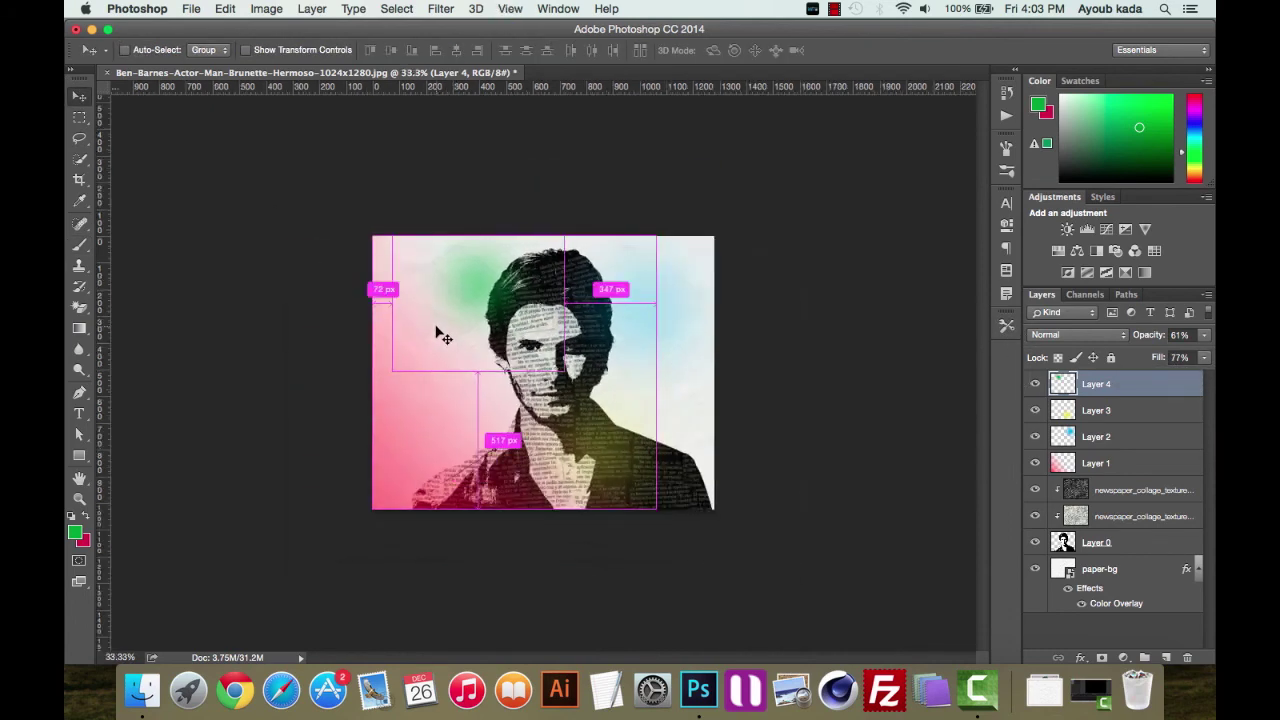